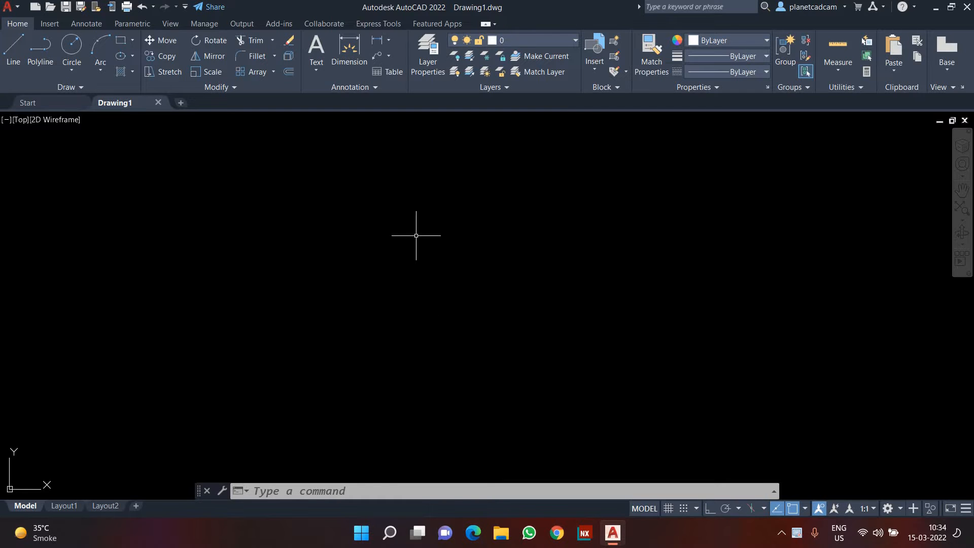
# Step: Open the recent Floor Plan Sample drawing as read-only and examine the text labels on its cubicles
pyautogui.click(71, 103)
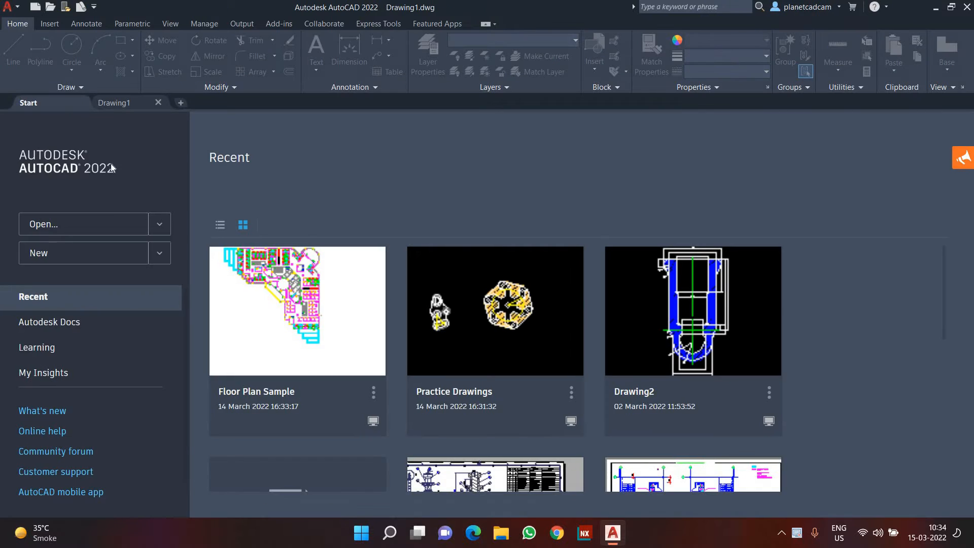
pyautogui.click(268, 325)
pyautogui.click(520, 297)
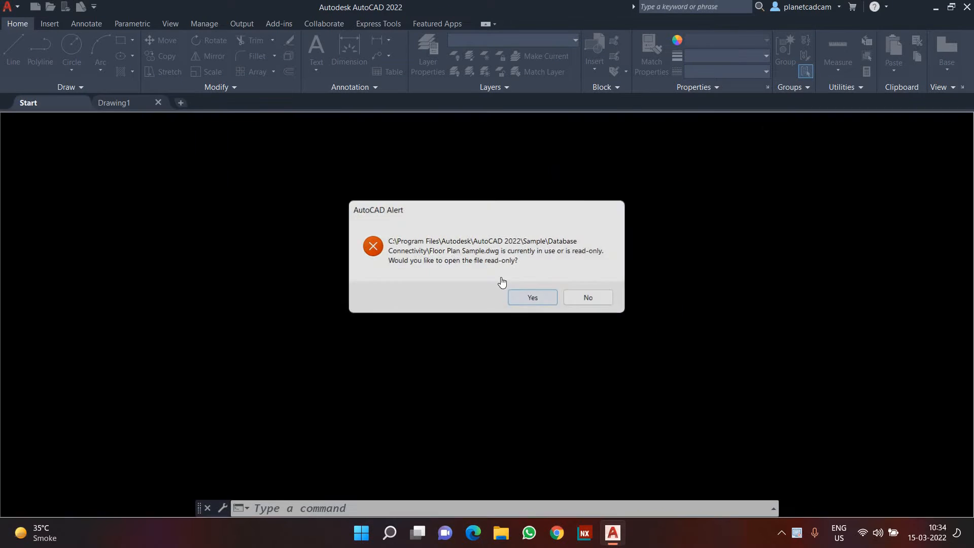
pyautogui.scroll(10, 500, 228)
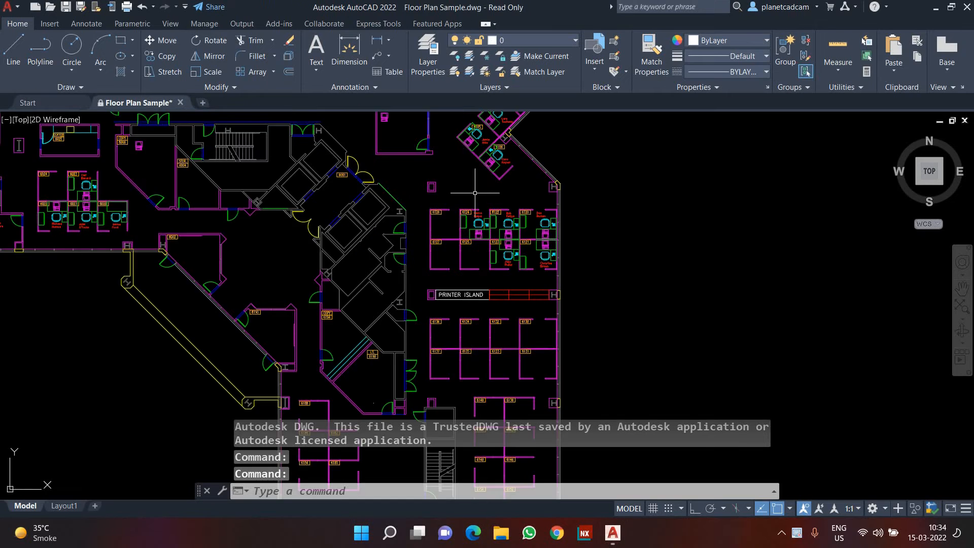
pyautogui.scroll(-5, 452, 289)
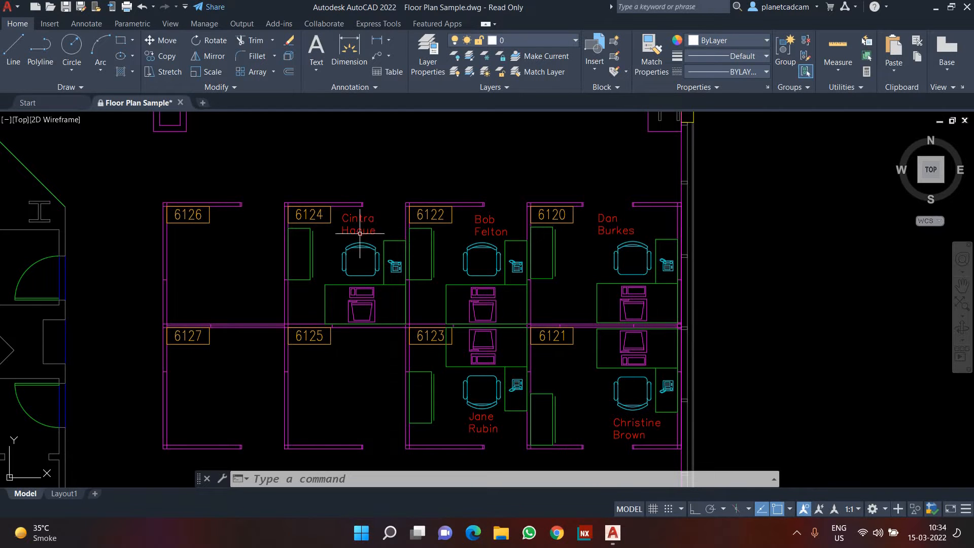
pyautogui.scroll(-6, 368, 232)
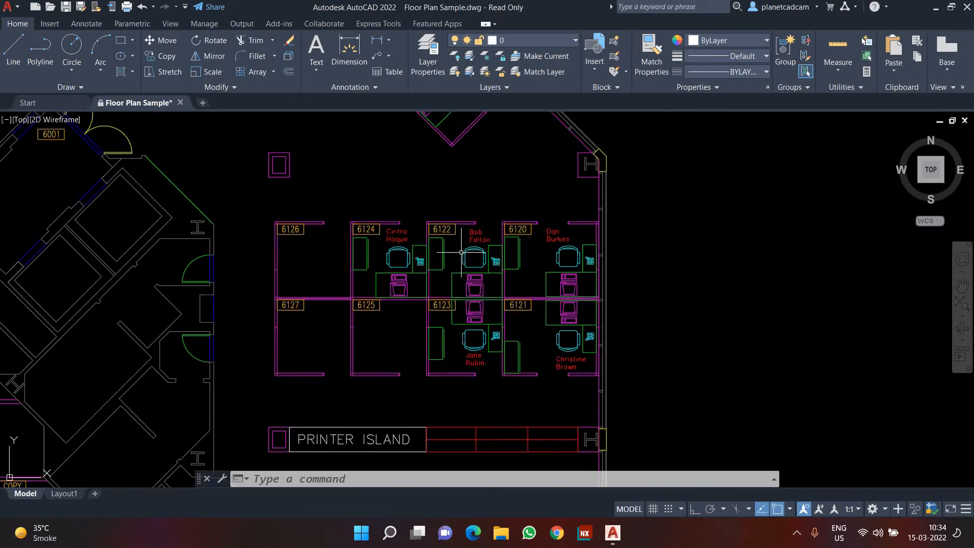
# Step: Close the Floor Plan Sample drawing without saving and create a new metric drawing from scratch
pyautogui.click(181, 103)
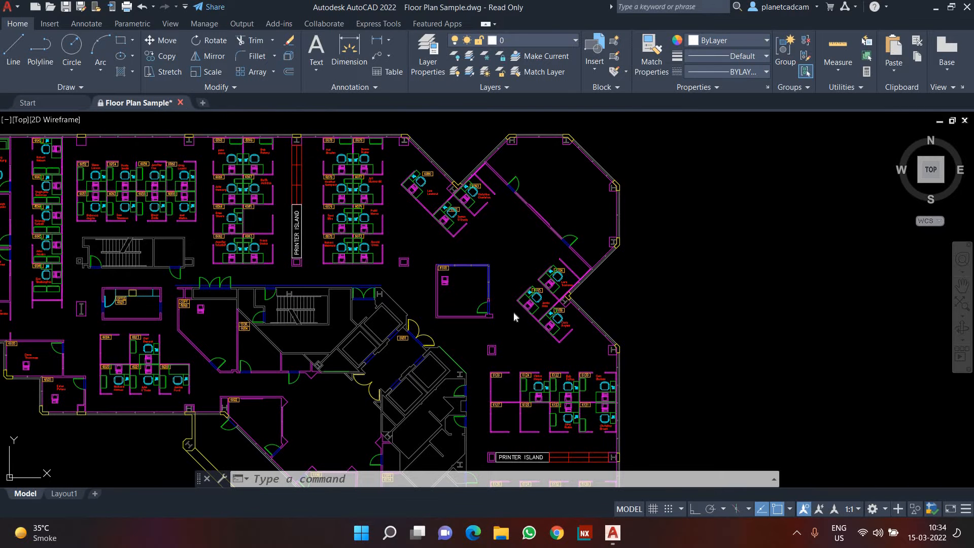
pyautogui.click(517, 293)
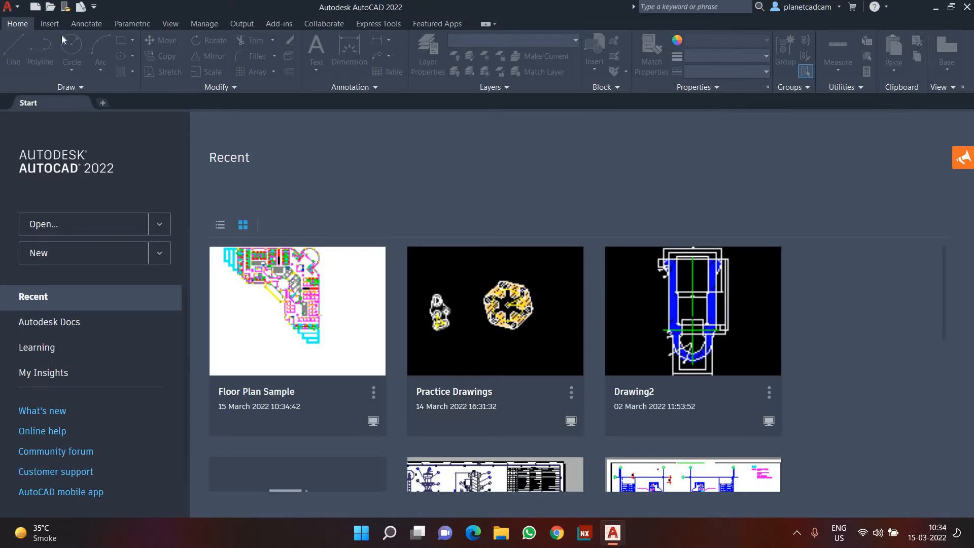
pyautogui.hotkey('ctrl', 'n')
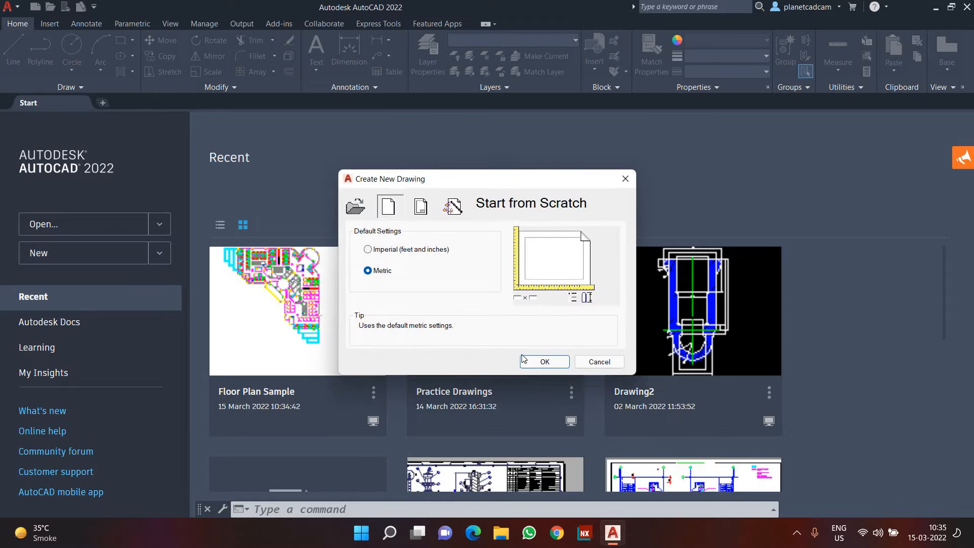
pyautogui.click(530, 359)
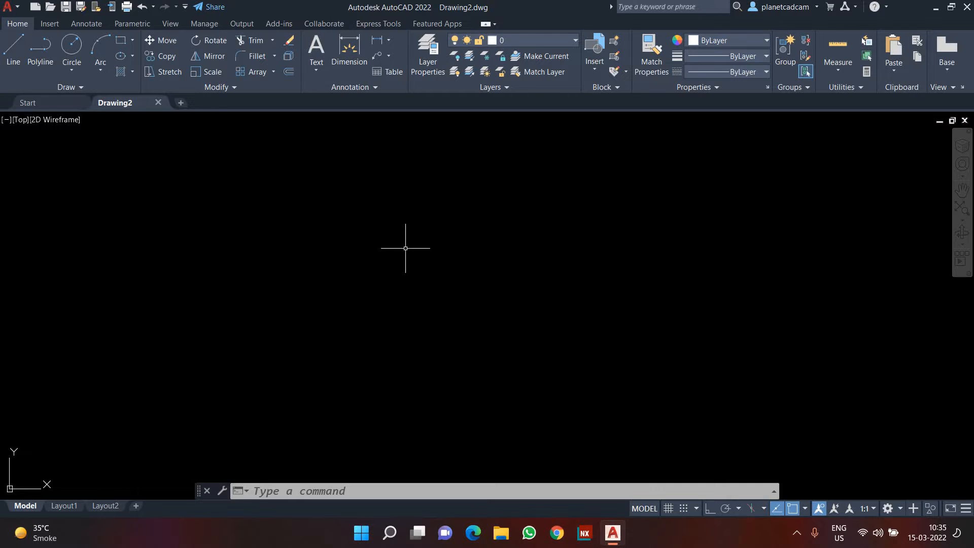
# Step: Launch Notepad through the Run dialog and write "Single line text" as the first line
pyautogui.press('super+r')
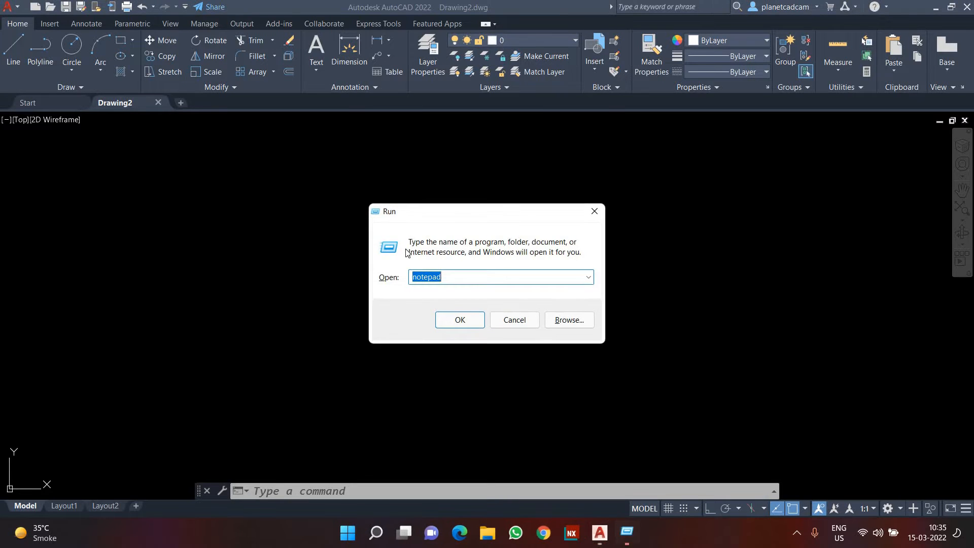
pyautogui.press('Return')
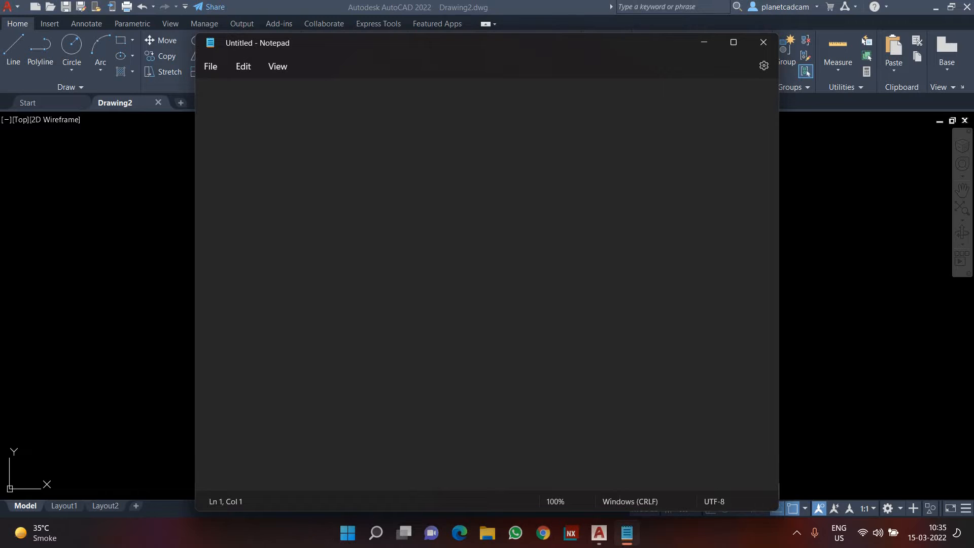
pyautogui.write('Singlre')
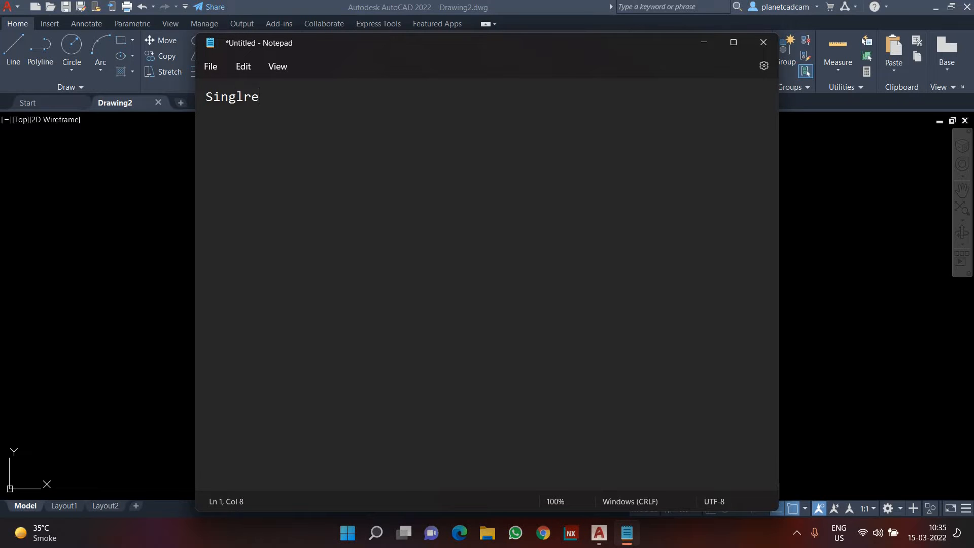
pyautogui.press('BackSpace')
pyautogui.press('BackSpace')
pyautogui.write('e line te')
pyautogui.write('st')
pyautogui.press('BackSpace')
pyautogui.press('BackSpace')
pyautogui.write('xt')
pyautogui.press('Return')
# Step: Add the line "multiline text" and, after a blank line, "Text Style" to the notes
pyautogui.write('m')
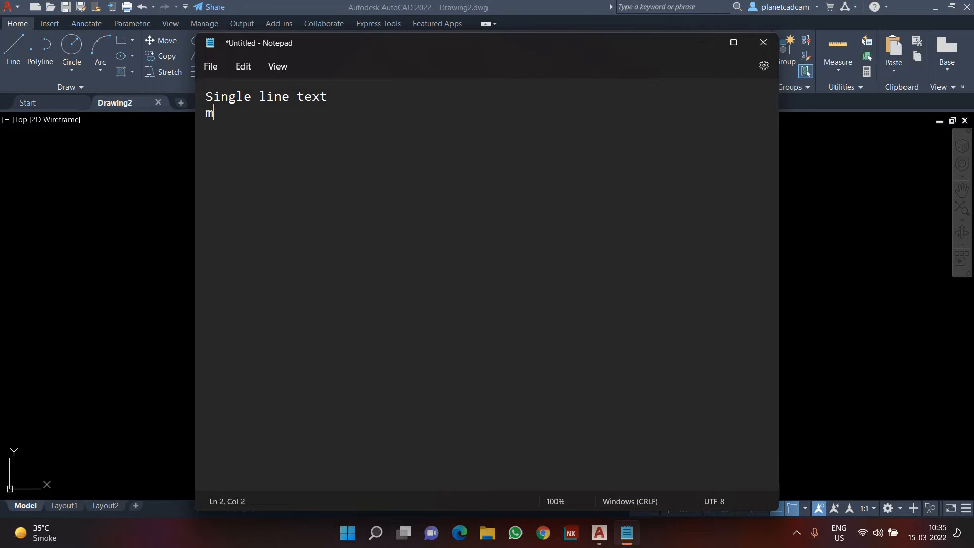
pyautogui.write('ultiline test')
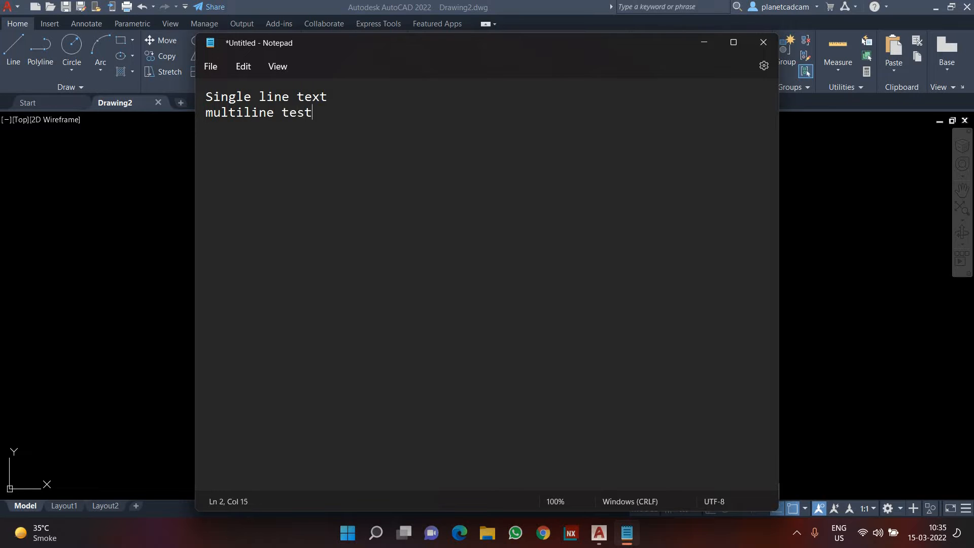
pyautogui.press('BackSpace')
pyautogui.press('BackSpace')
pyautogui.press('BackSpace')
pyautogui.write('x')
pyautogui.press('BackSpace')
pyautogui.write('ext')
pyautogui.press('Return')
pyautogui.press('Return')
pyautogui.write('Text Style')
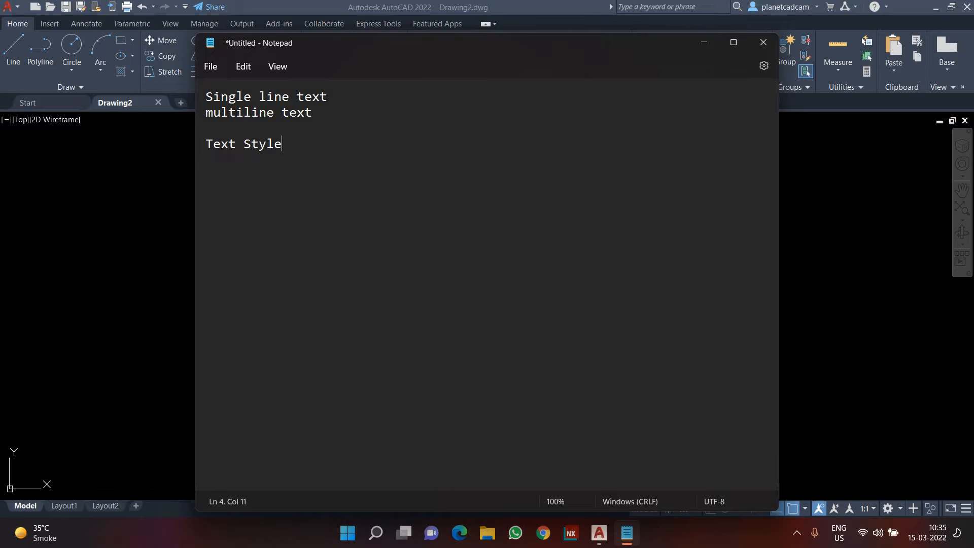
# Step: Append "- DT enter" to the single line text entry, "- T enter" to multiline text and "- ST enter" to Text Style
pyautogui.click(404, 87)
pyautogui.write('- DT enter')
pyautogui.click(313, 113)
pyautogui.write('- T enter  Text ')
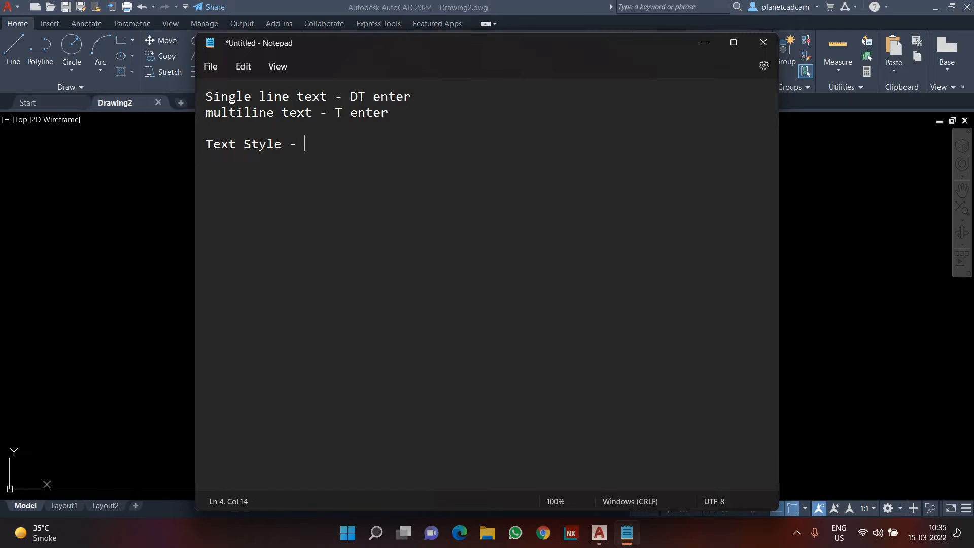
pyautogui.write('Style - ST enter')
# Step: Highlight the ST, DT and T shortcuts in the notes and close Notepad without saving
pyautogui.hotkey('ctrl', 'shift', 'Left')
pyautogui.hotkey('ctrl', 'shift', 'Left')
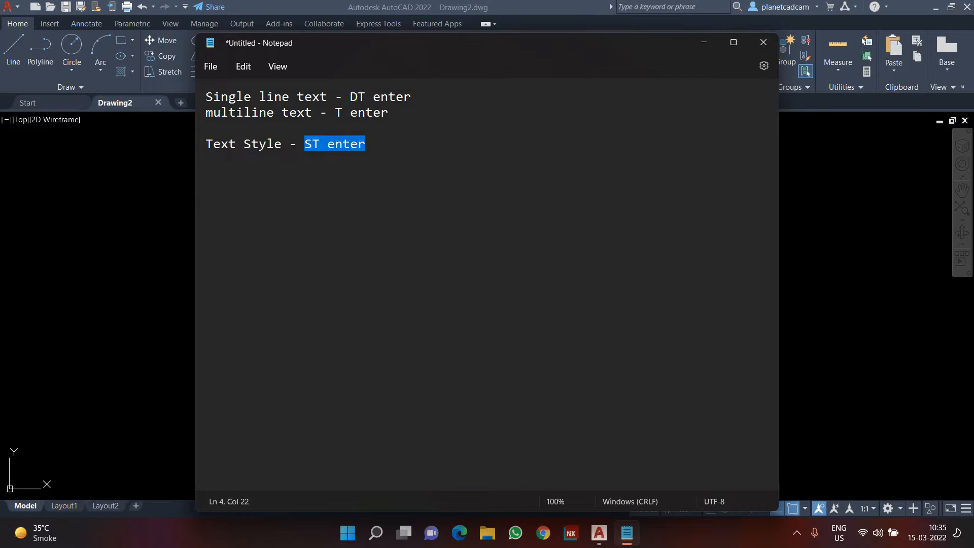
pyautogui.moveTo(350, 97); pyautogui.dragTo(412, 97)
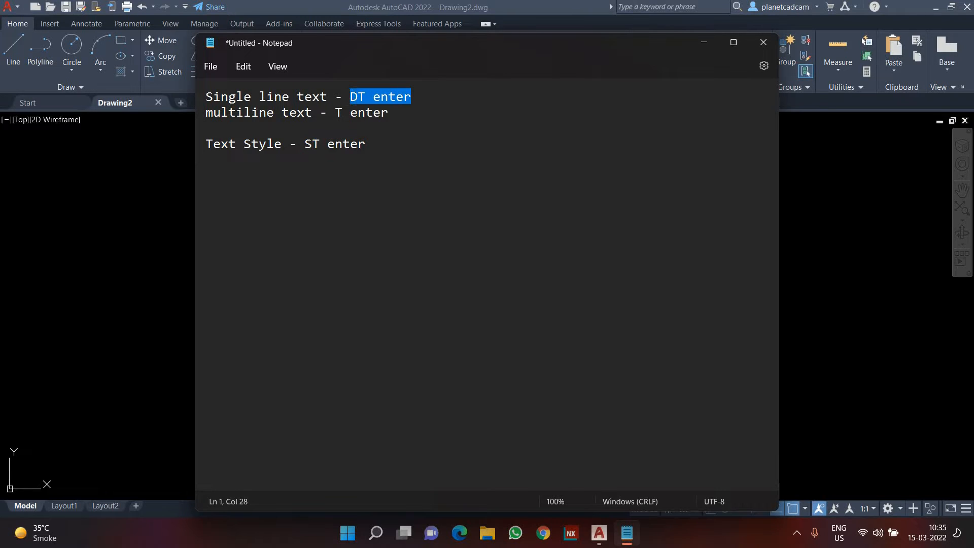
pyautogui.moveTo(335, 113); pyautogui.dragTo(389, 112)
pyautogui.moveTo(297, 144); pyautogui.dragTo(395, 147)
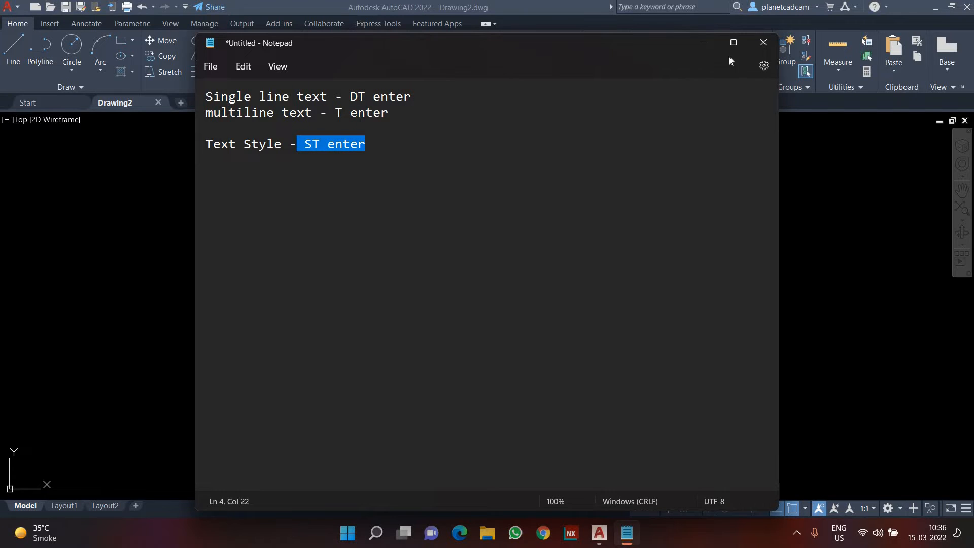
pyautogui.click(764, 44)
pyautogui.click(477, 313)
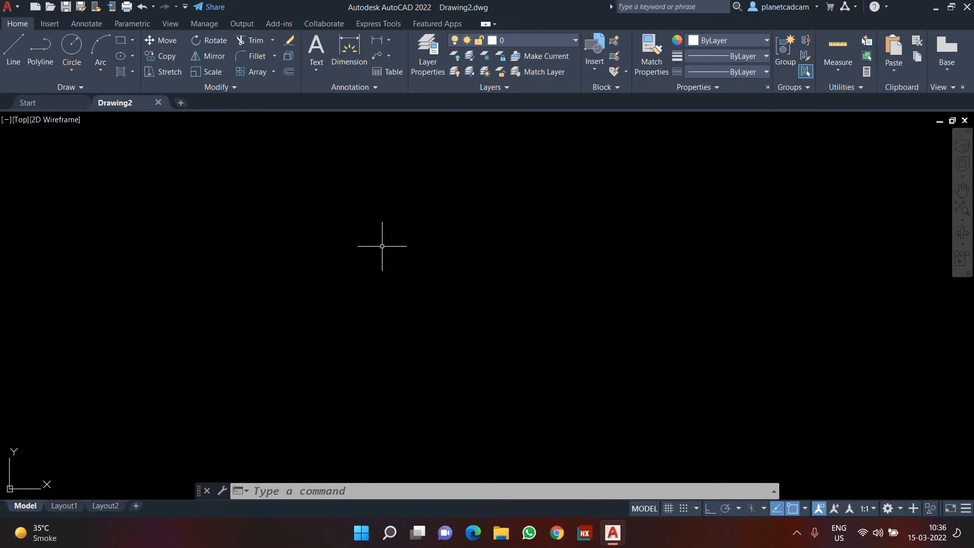
# Step: Start a single-line text in the empty drawing area with a height of 10 and a rotation angle of 0
pyautogui.press('super+plus')
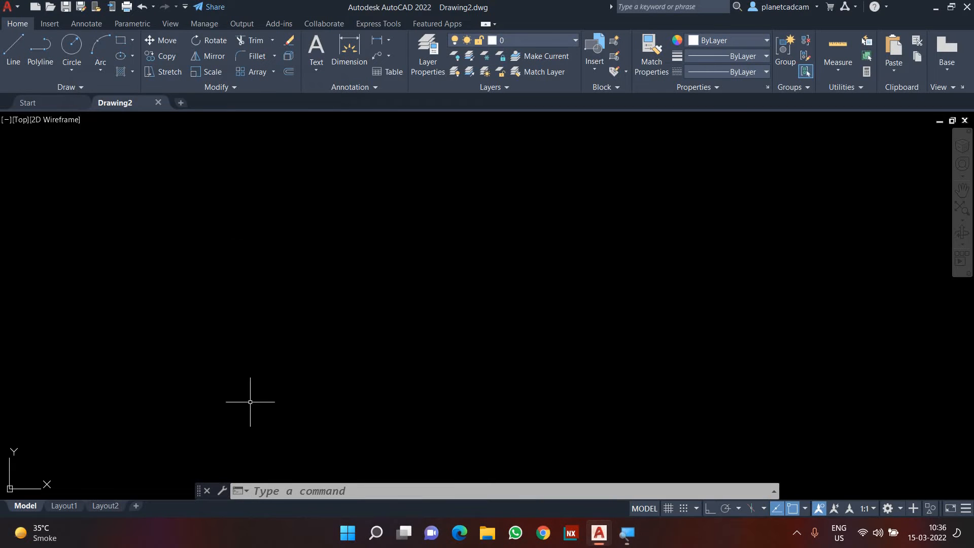
pyautogui.press('super+plus')
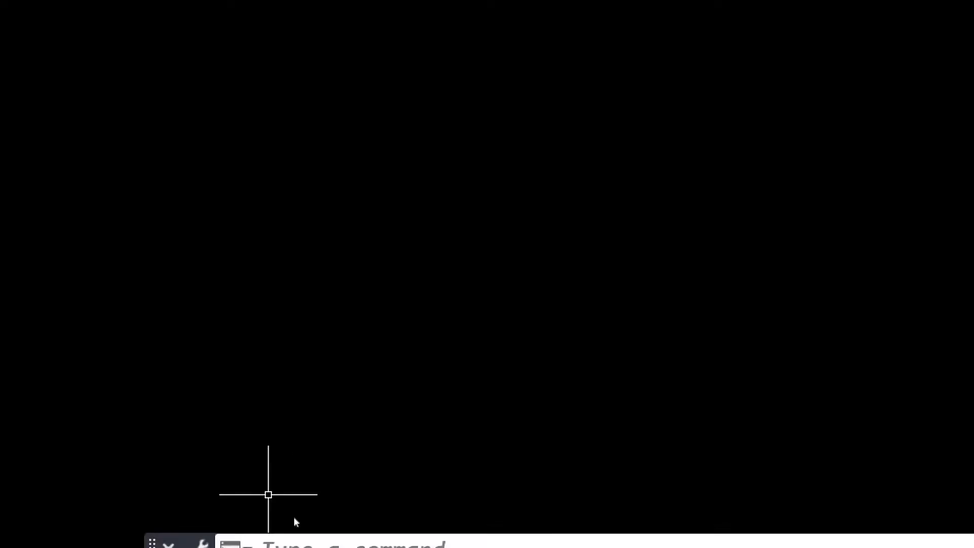
pyautogui.write('dt')
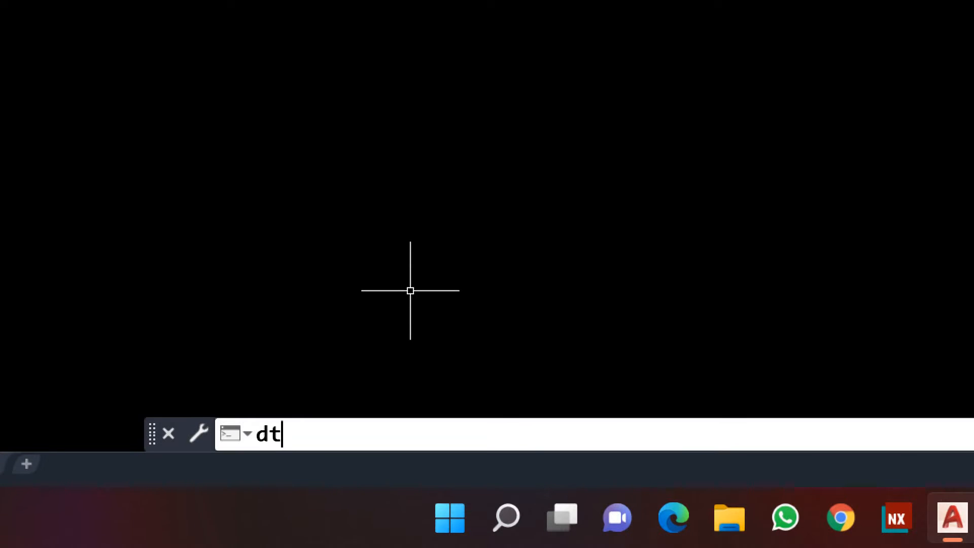
pyautogui.press('Return')
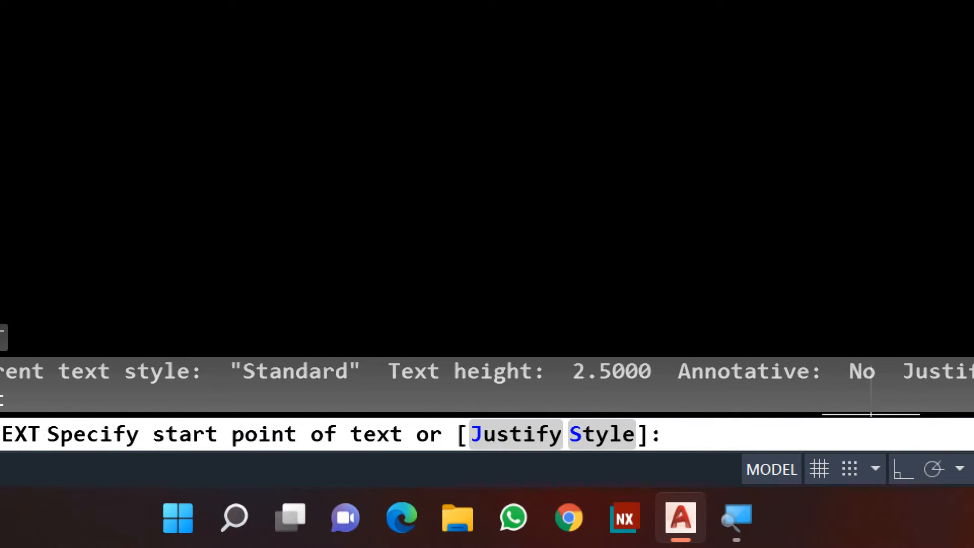
pyautogui.click(301, 159)
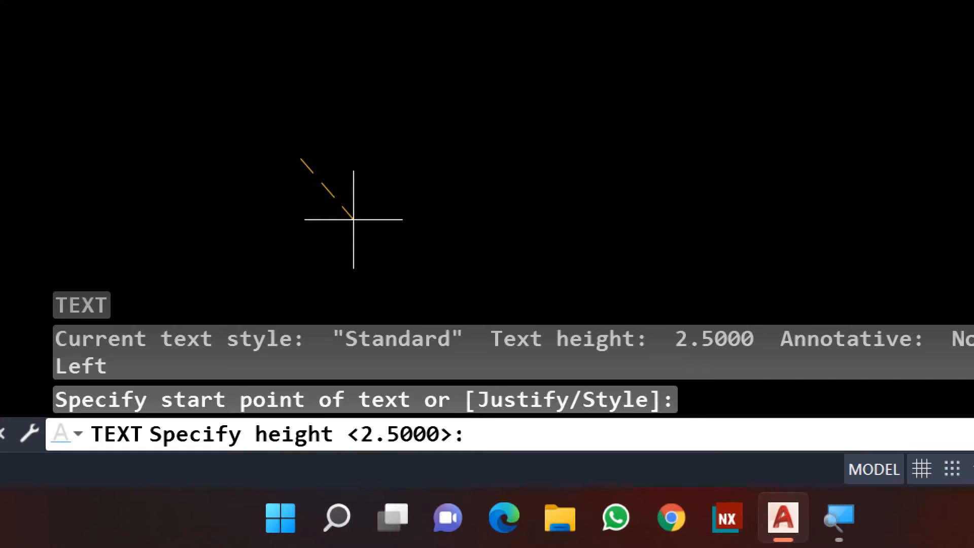
pyautogui.write('10')
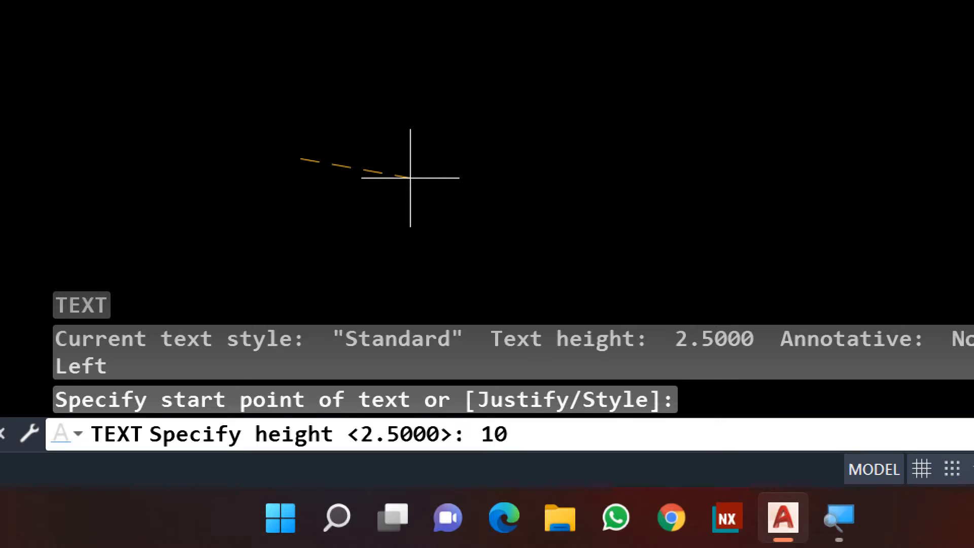
pyautogui.press('Return')
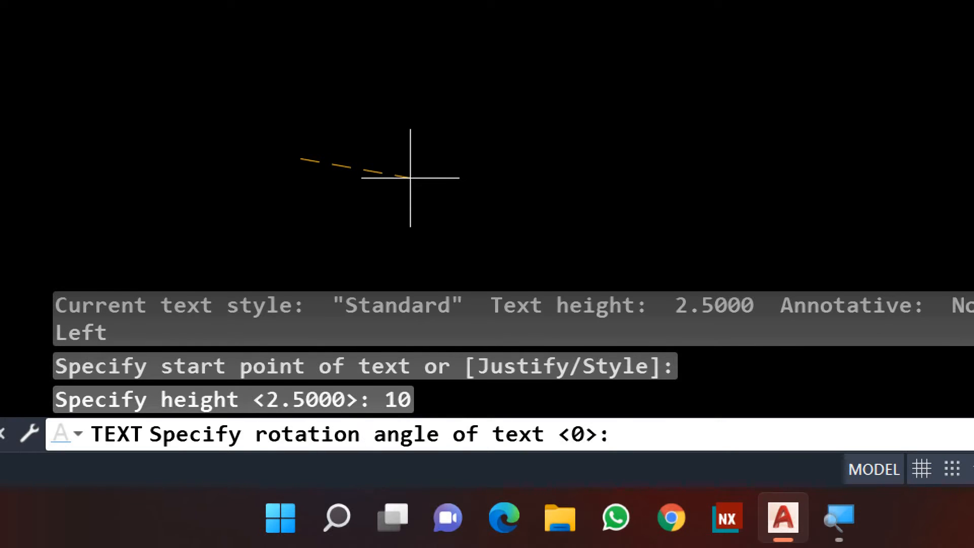
pyautogui.write('0')
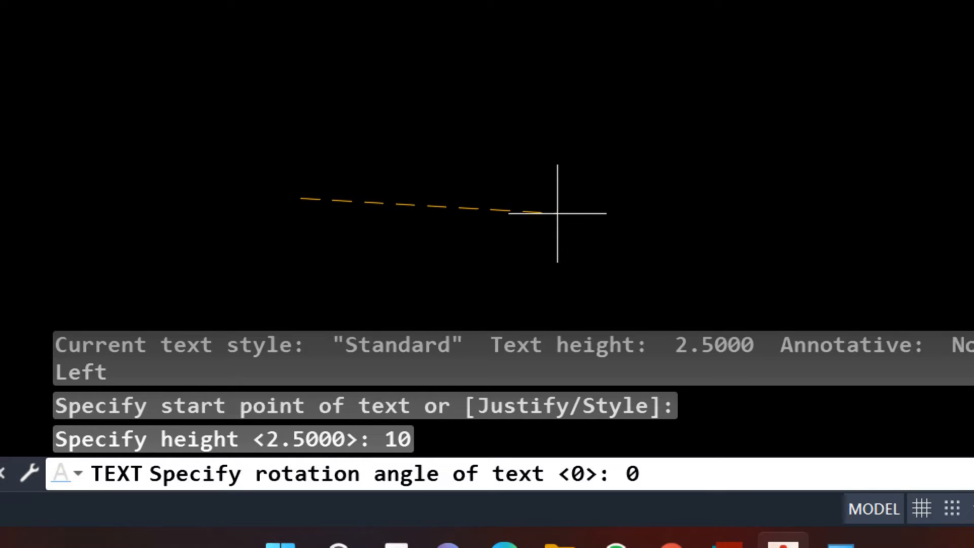
pyautogui.press('Return')
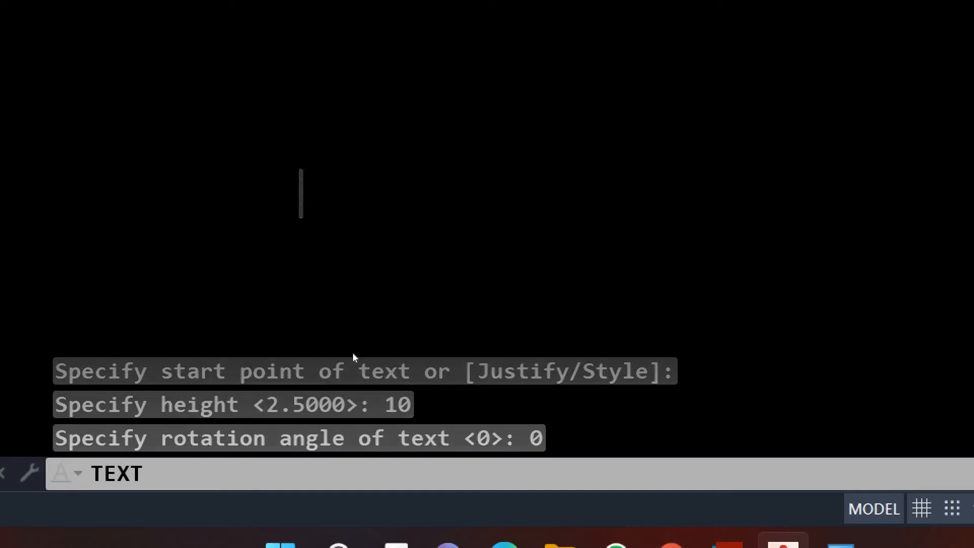
# Step: Write the single-line text rows "CAD CUBE 360", "AutoCAD" and "Tutorial" beneath each other and finish the text
pyautogui.write('CAD C')
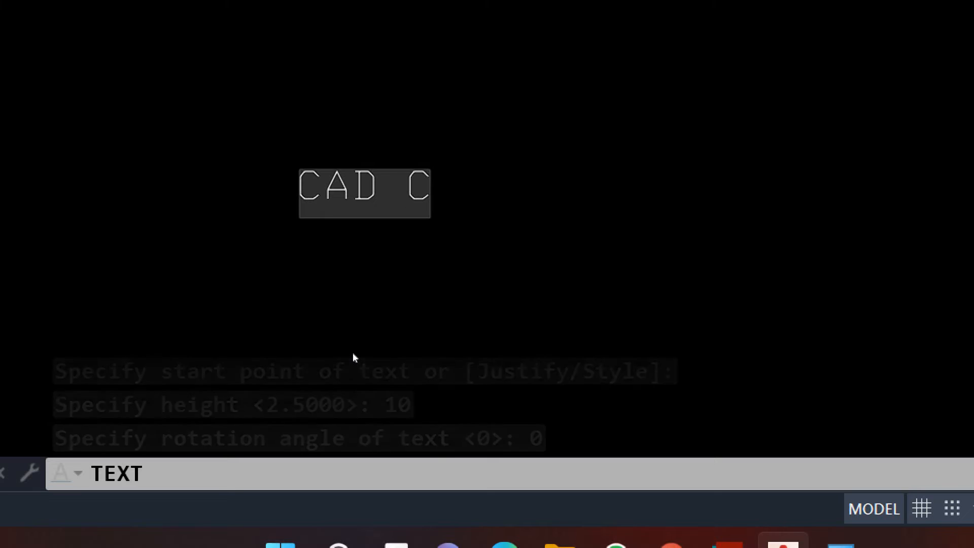
pyautogui.write('UBE 360')
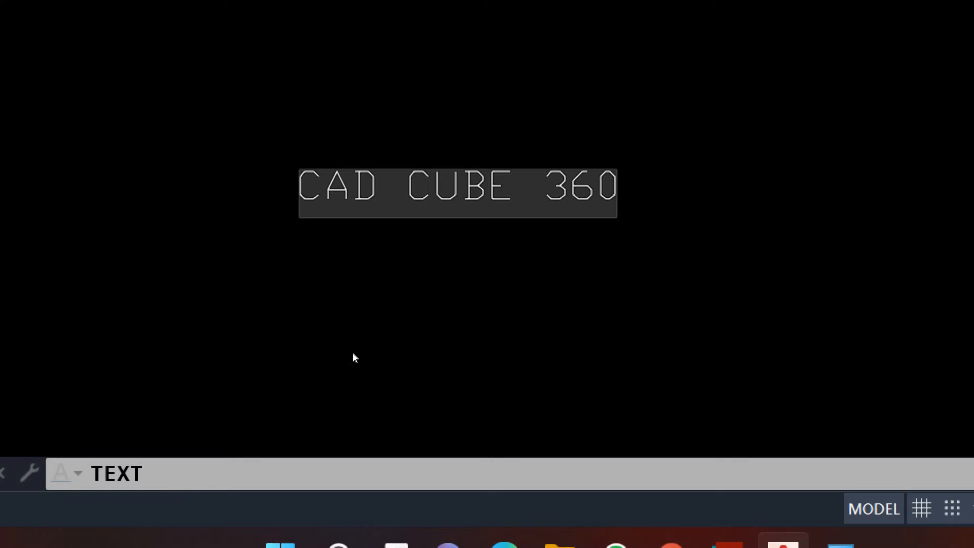
pyautogui.press('Return')
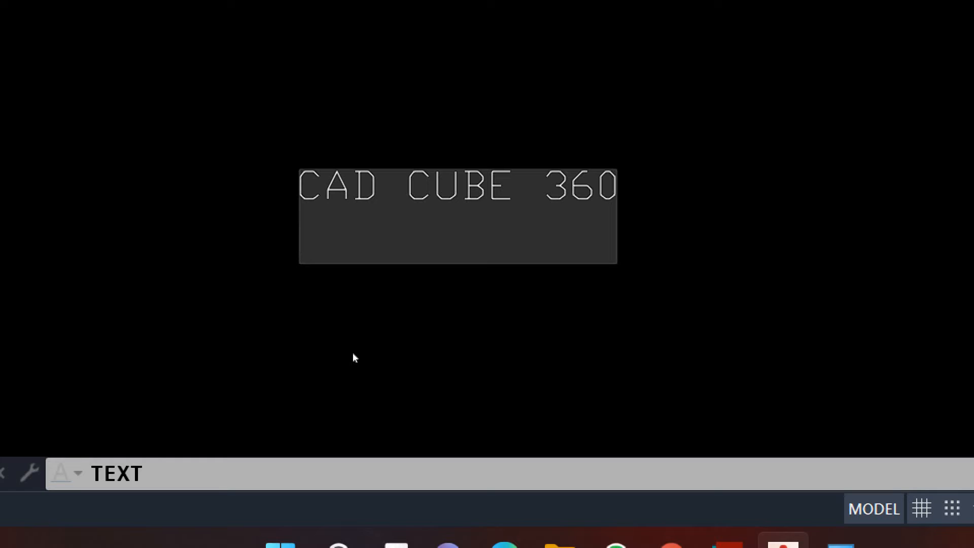
pyautogui.write('AutoCAD')
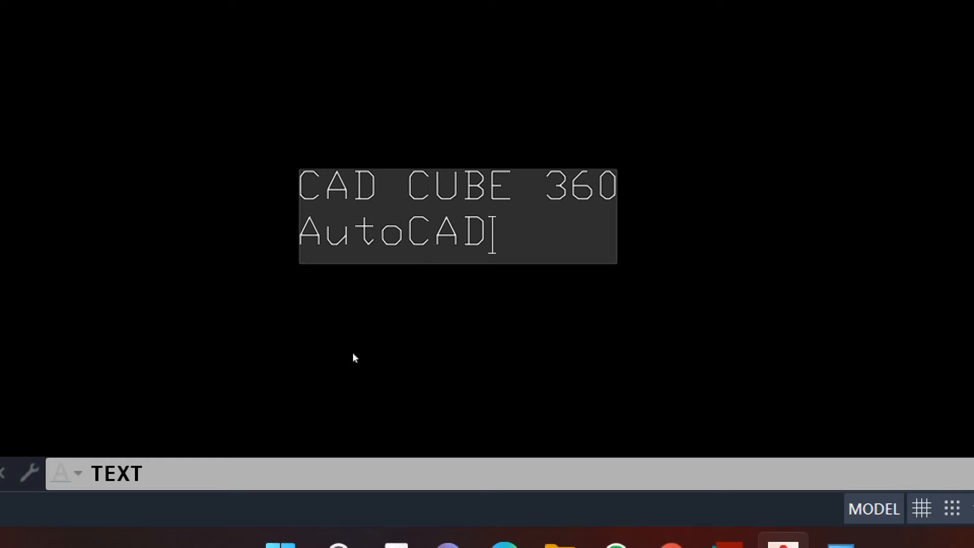
pyautogui.press('Return')
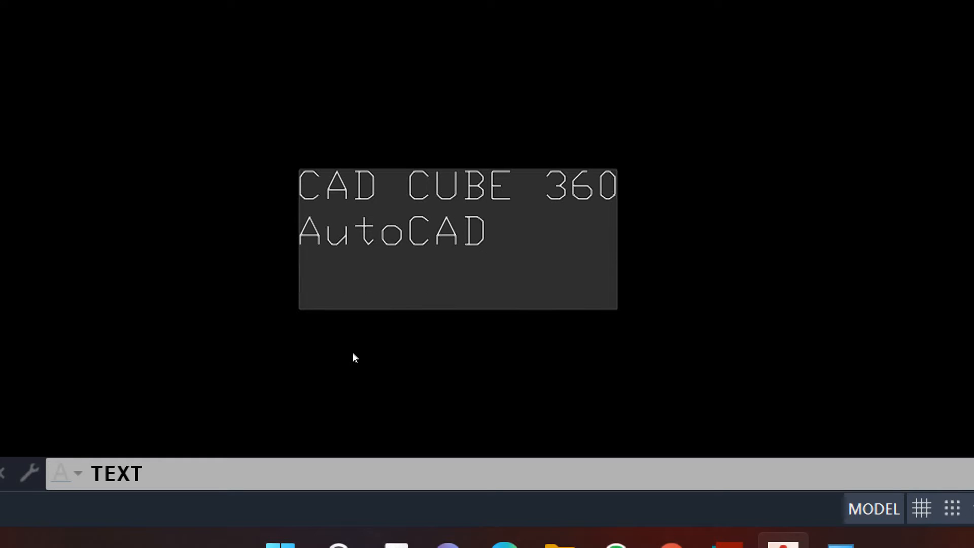
pyautogui.write('Tutorial')
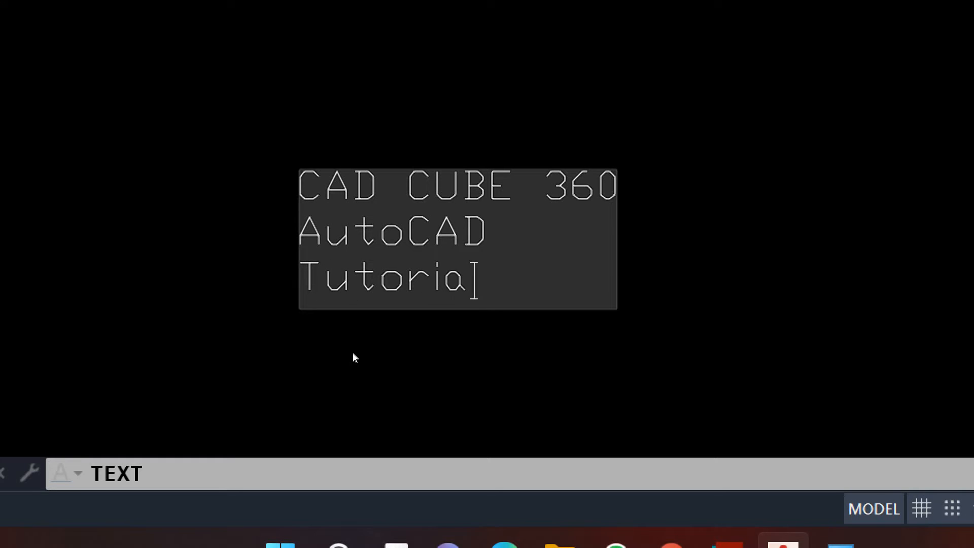
pyautogui.press('Return')
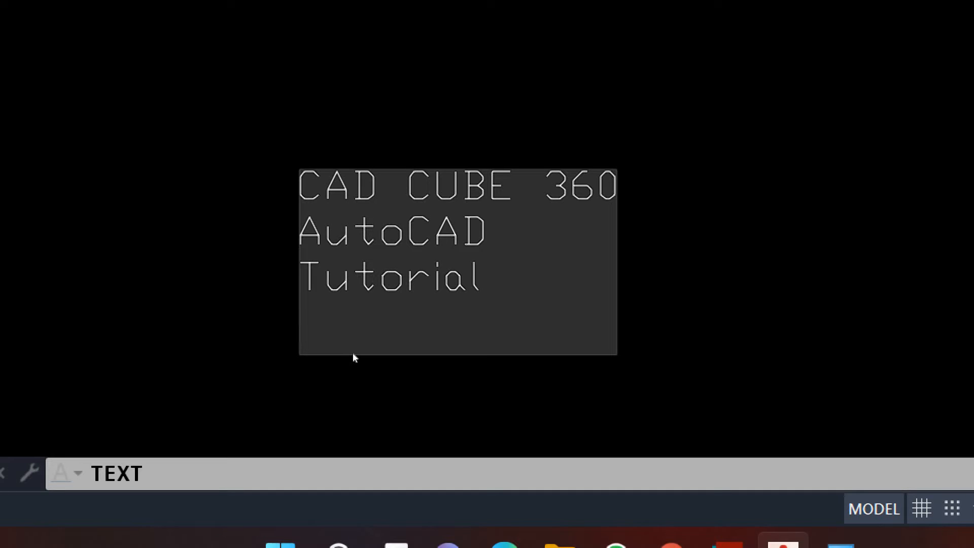
pyautogui.press('Return')
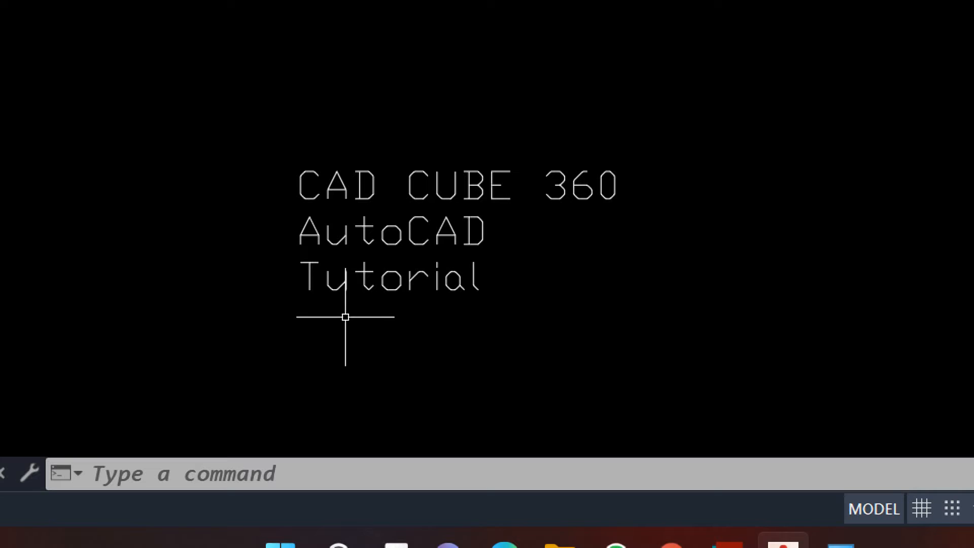
# Step: Check whether the three text rows are separate objects by selecting them individually, and clear the selection
pyautogui.click(494, 332)
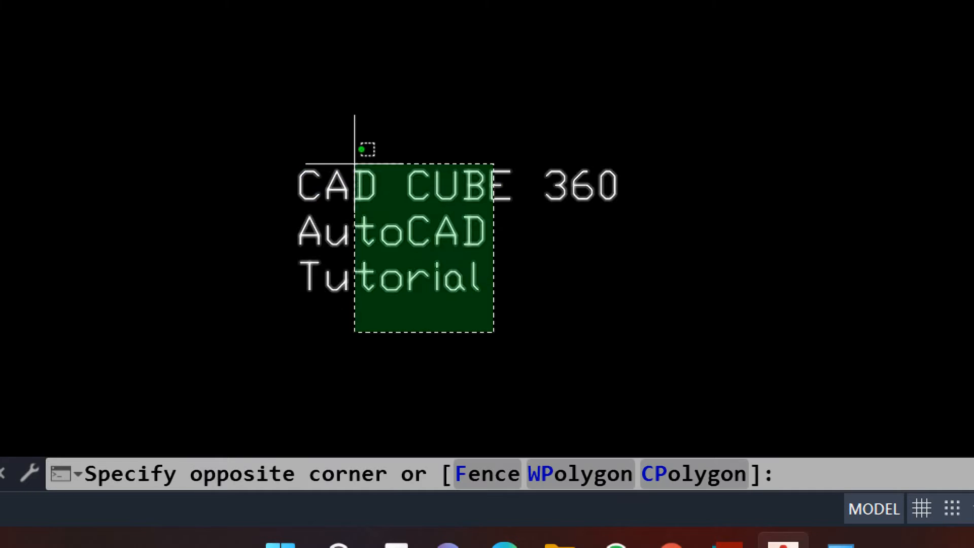
pyautogui.click(355, 164)
pyautogui.press('Escape')
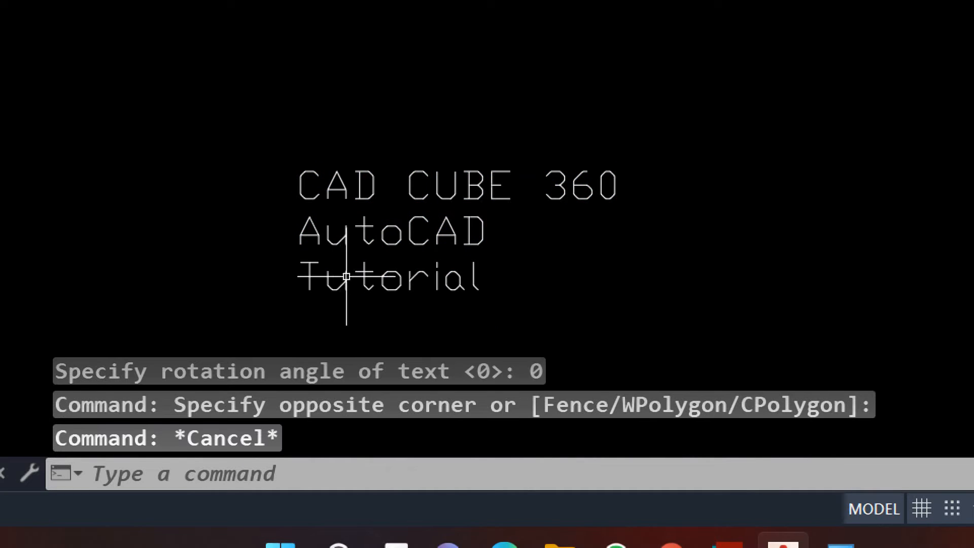
pyautogui.click(330, 278)
pyautogui.click(344, 276)
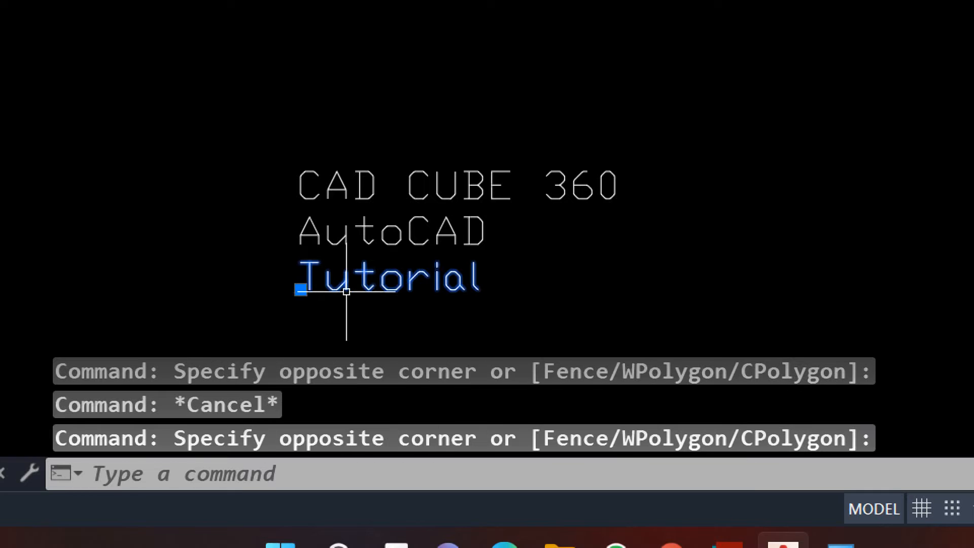
pyautogui.click(512, 223)
pyautogui.click(403, 223)
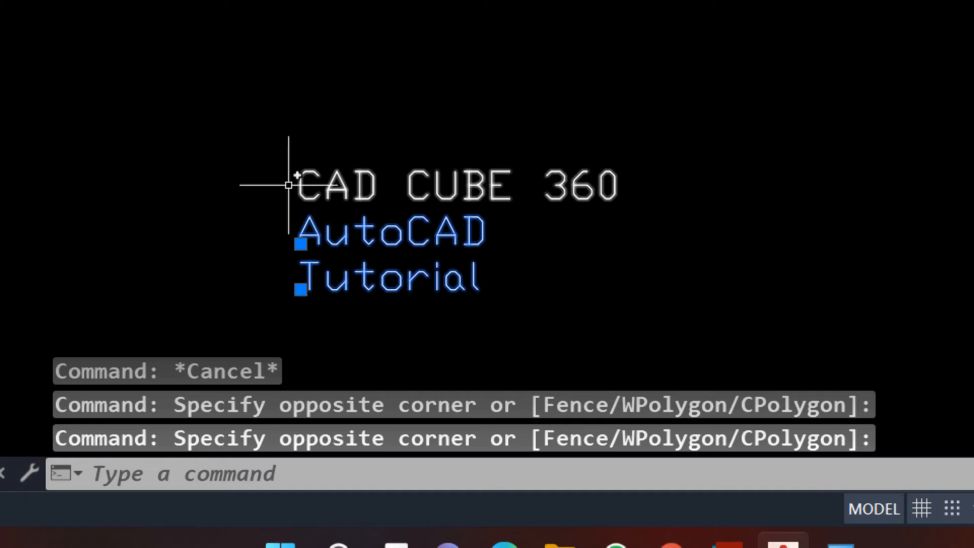
pyautogui.click(602, 175)
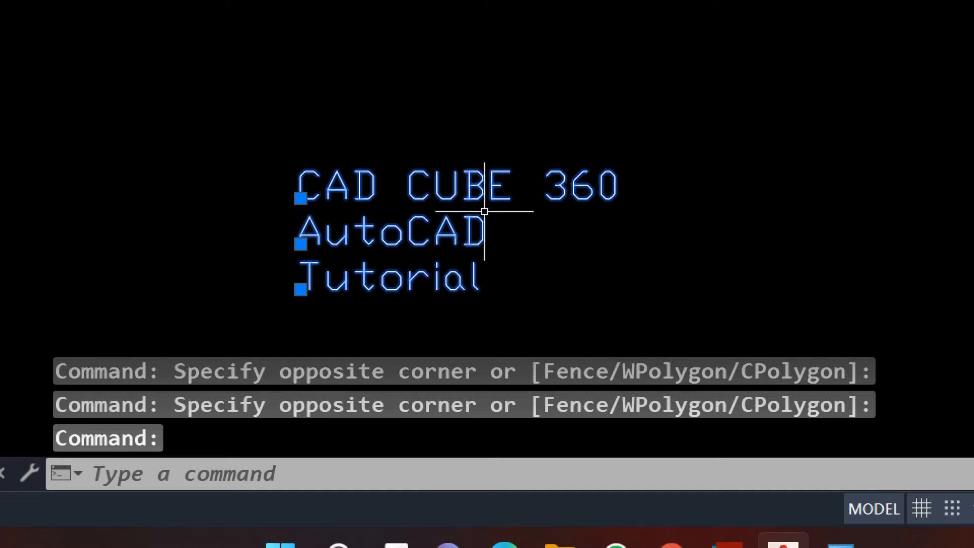
pyautogui.moveTo(483, 217)
pyautogui.mouseDown(button='middle')
pyautogui.moveTo(191, 179)
pyautogui.moveTo(290, 183)
pyautogui.moveTo(293, 168)
pyautogui.mouseUp(button='middle')
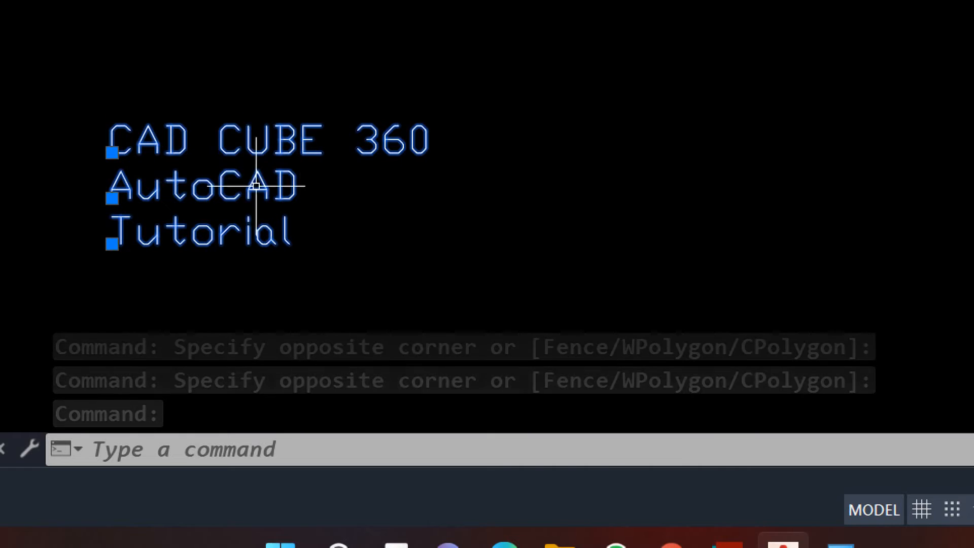
pyautogui.press('Escape')
# Step: Delete the middle "AutoCAD" row and change the "Tutorial" row to read "Autodesk"
pyautogui.click(302, 192)
pyautogui.press('Delete')
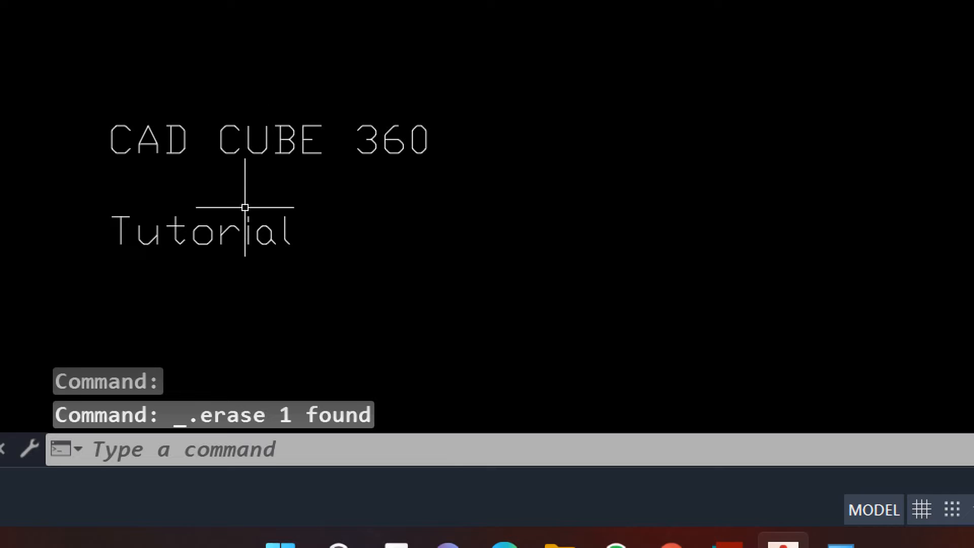
pyautogui.doubleClick(251, 232)
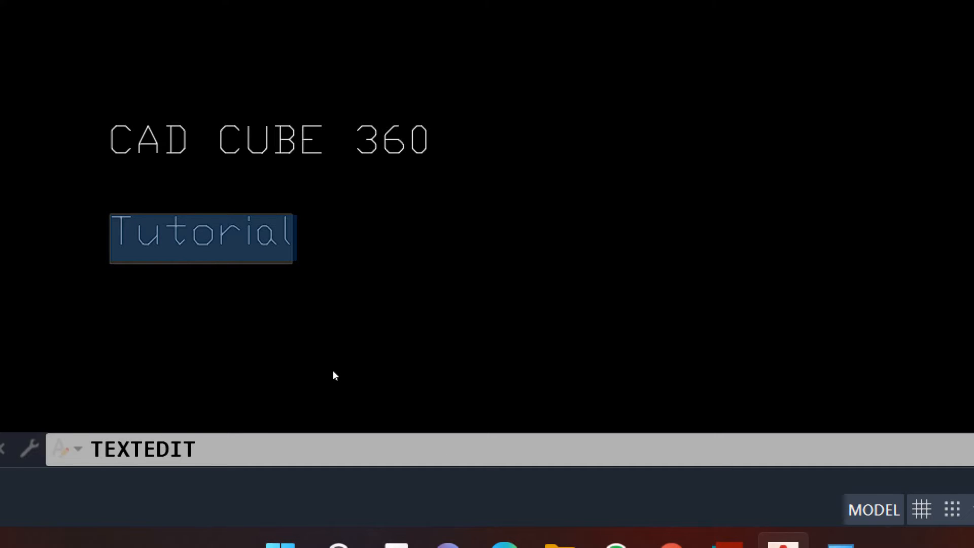
pyautogui.write('Au')
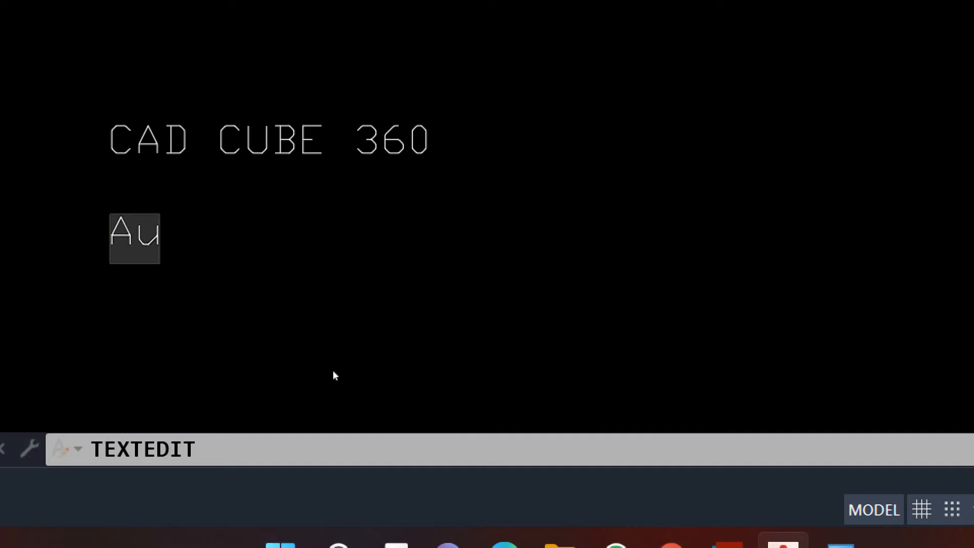
pyautogui.write('o')
pyautogui.press('BackSpace')
pyautogui.write('todesk')
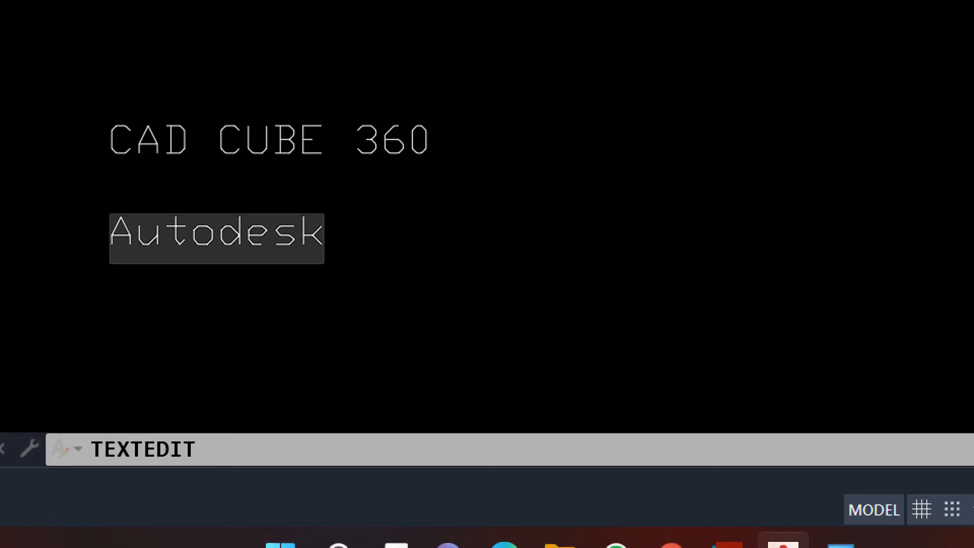
pyautogui.press('Return')
pyautogui.press('Escape')
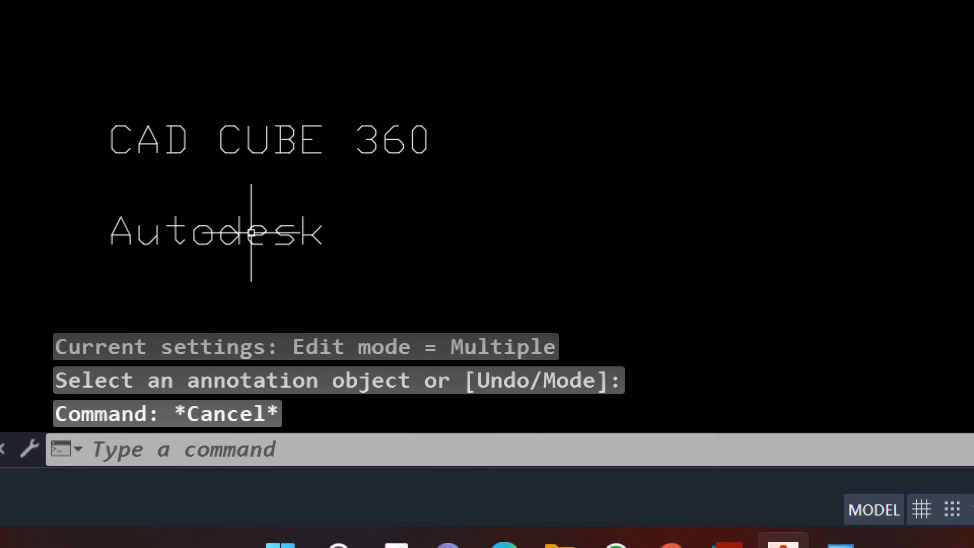
pyautogui.moveTo(570, 224)
pyautogui.mouseDown(button='middle')
pyautogui.moveTo(509, 259)
pyautogui.moveTo(482, 261)
pyautogui.mouseUp(button='middle')
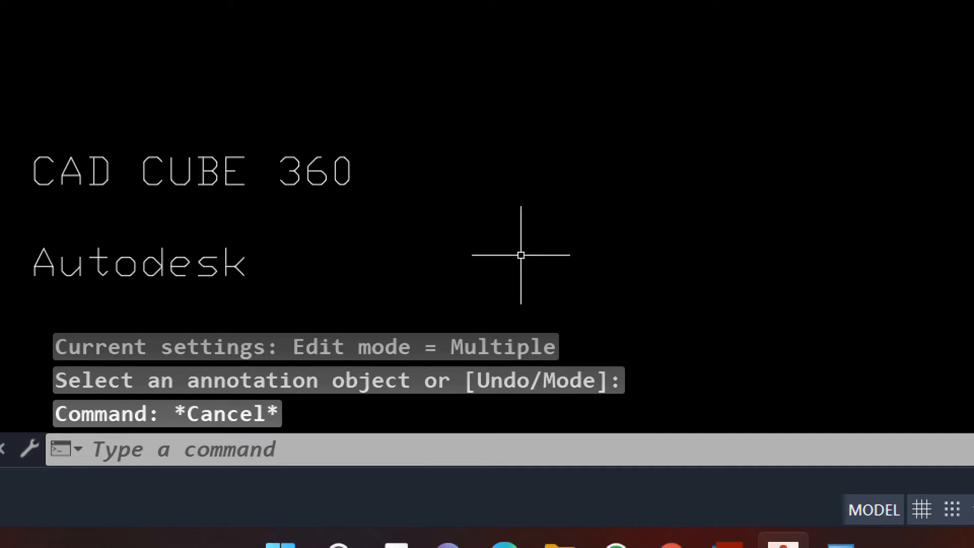
pyautogui.write('s')
pyautogui.press('Escape')
pyautogui.press('Escape')
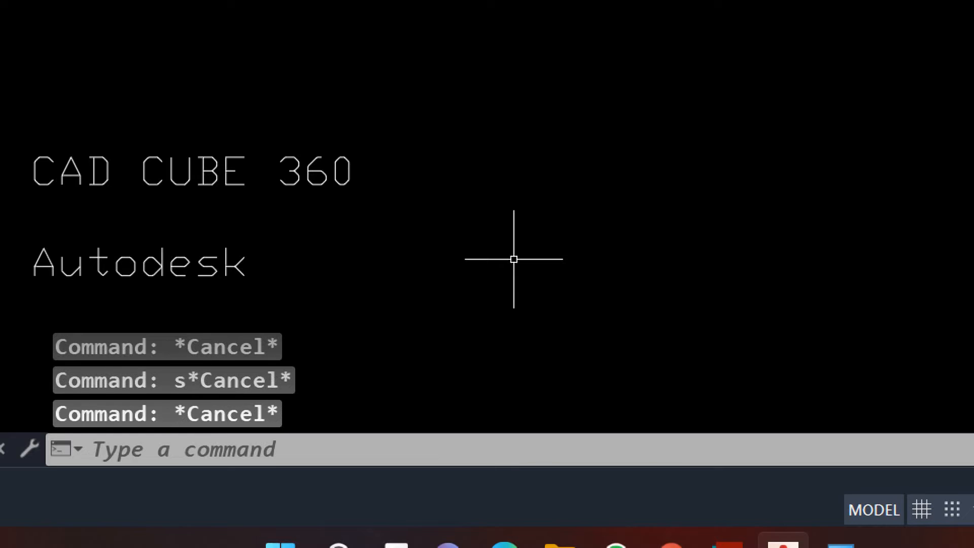
# Step: Start a single-line text in the empty area beside the existing rows with a height of 10 and a rotation angle of 45
pyautogui.write('dt')
pyautogui.press('Return')
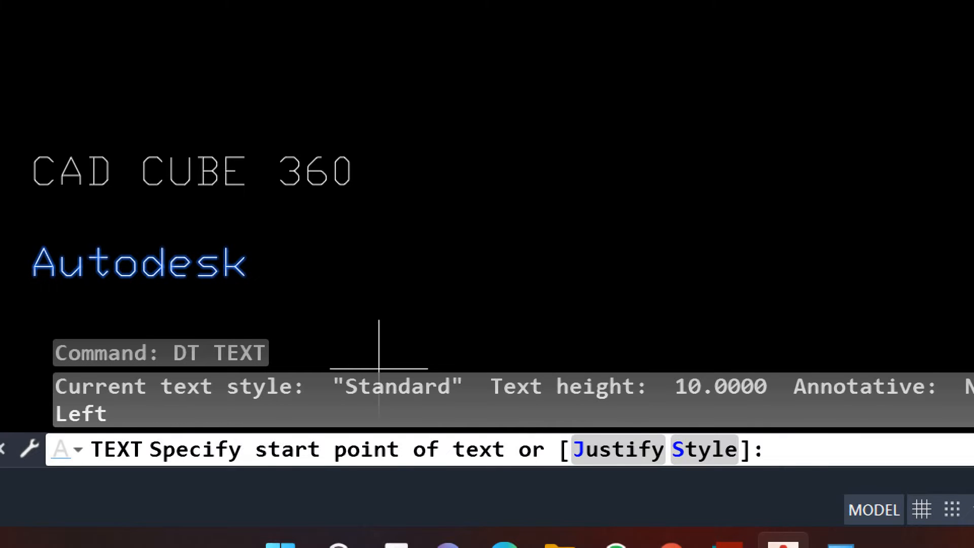
pyautogui.click(539, 257)
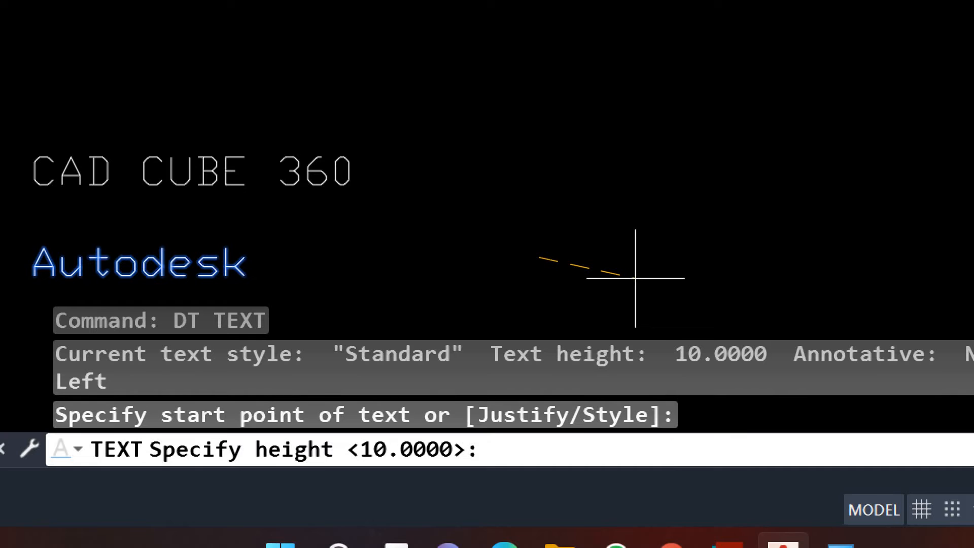
pyautogui.press('Return')
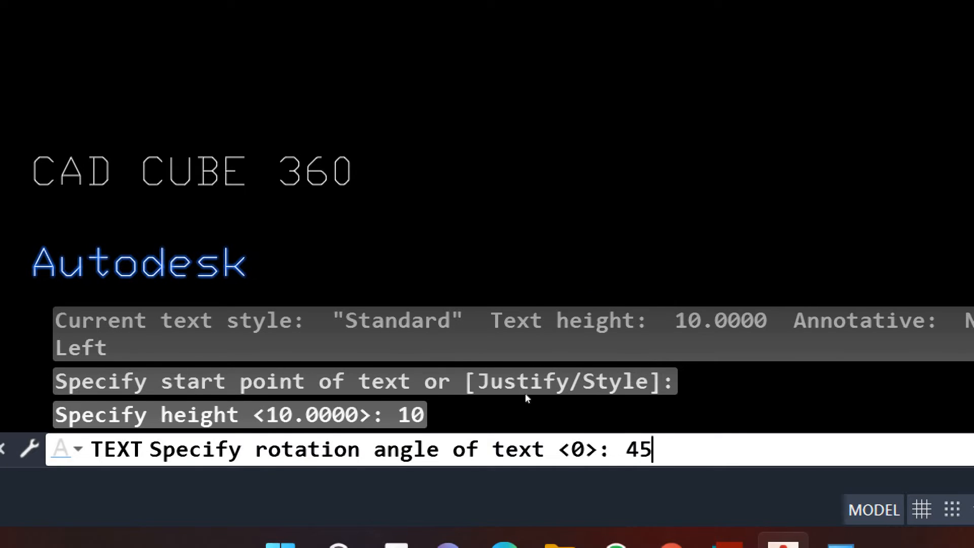
pyautogui.press('Return')
# Step: Write "CAD CUBE 360" as the rotated single-line text and finish it
pyautogui.write('CAD CA')
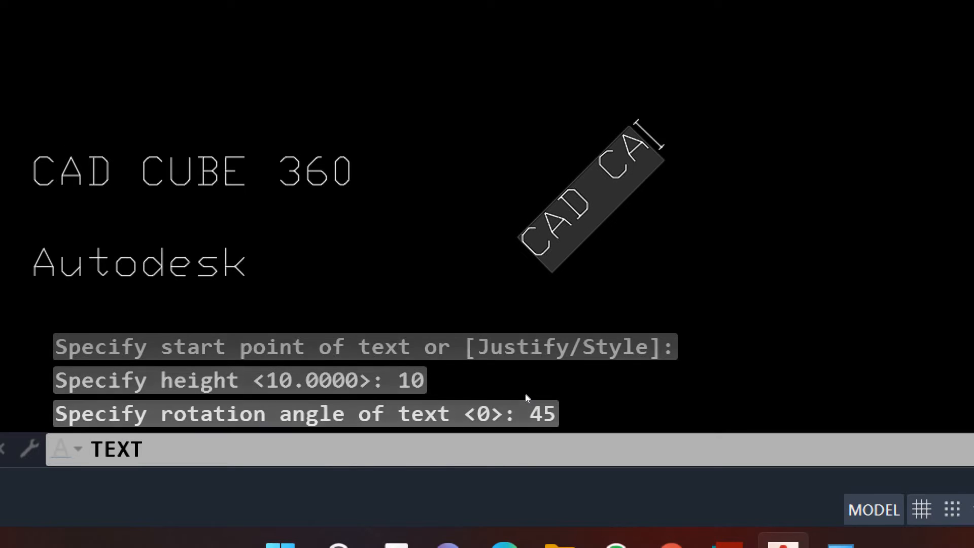
pyautogui.press('BackSpace')
pyautogui.write('u')
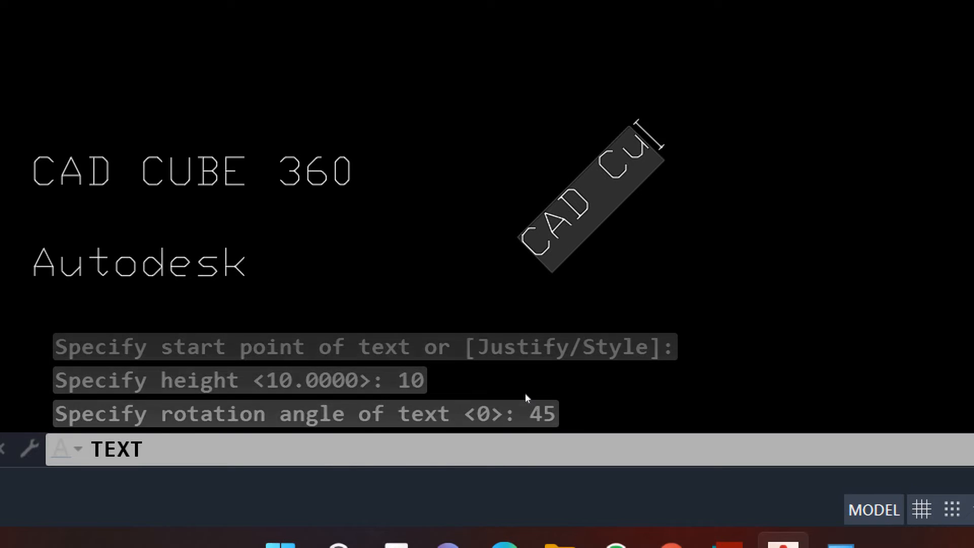
pyautogui.press('BackSpace')
pyautogui.write('U')
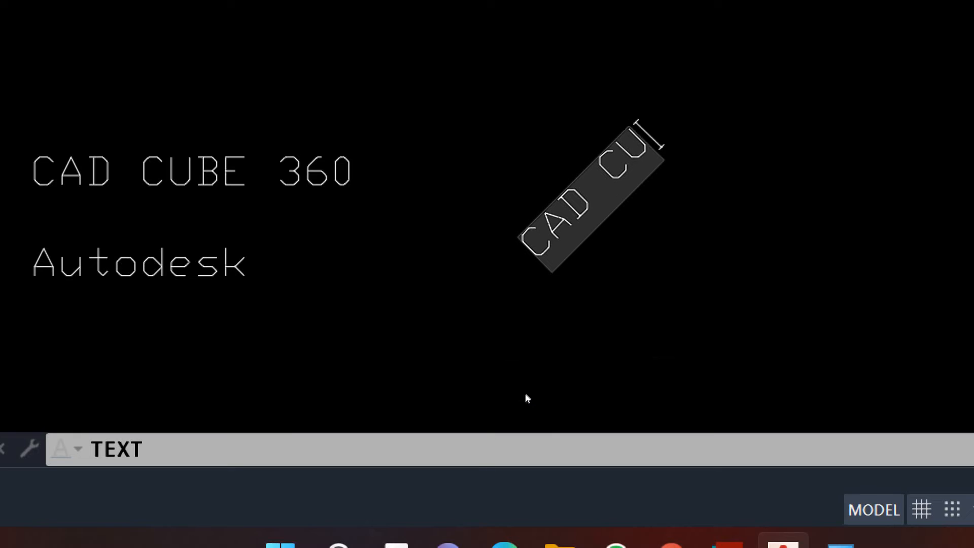
pyautogui.write('BE 360')
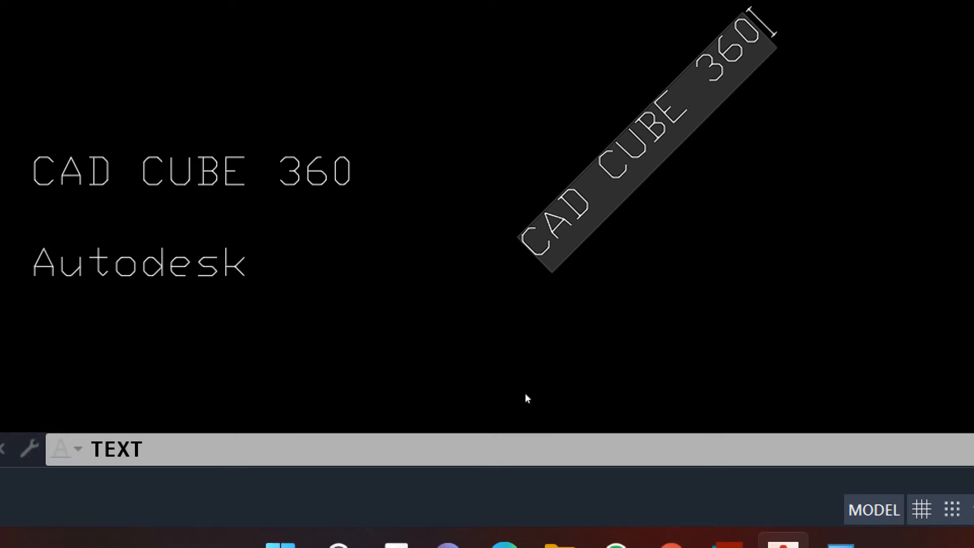
pyautogui.press('Return')
pyautogui.press('Return')
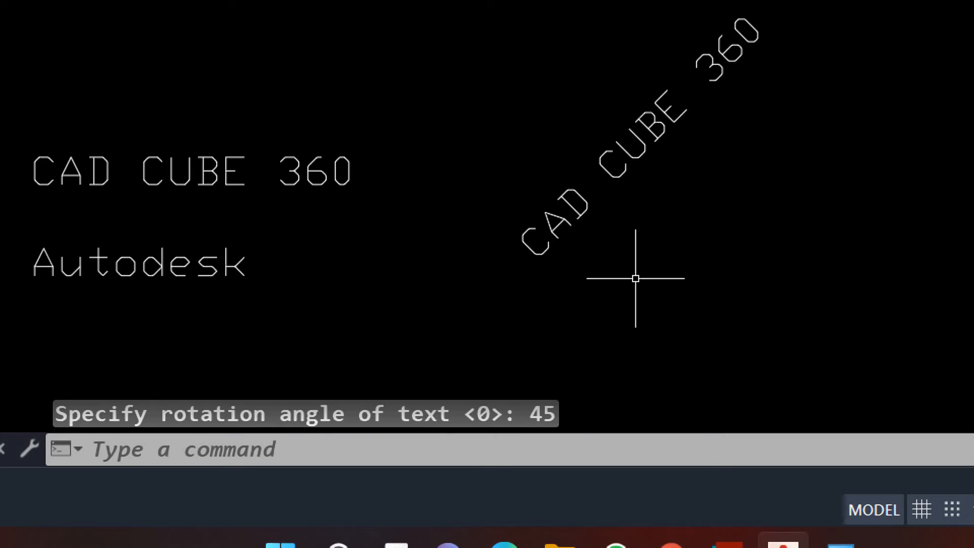
# Step: Open the Text Style settings to view the Standard style and close them without changes
pyautogui.scroll(-2, 635, 278)
pyautogui.moveTo(634, 276); pyautogui.dragTo(592, 297, button='middle')
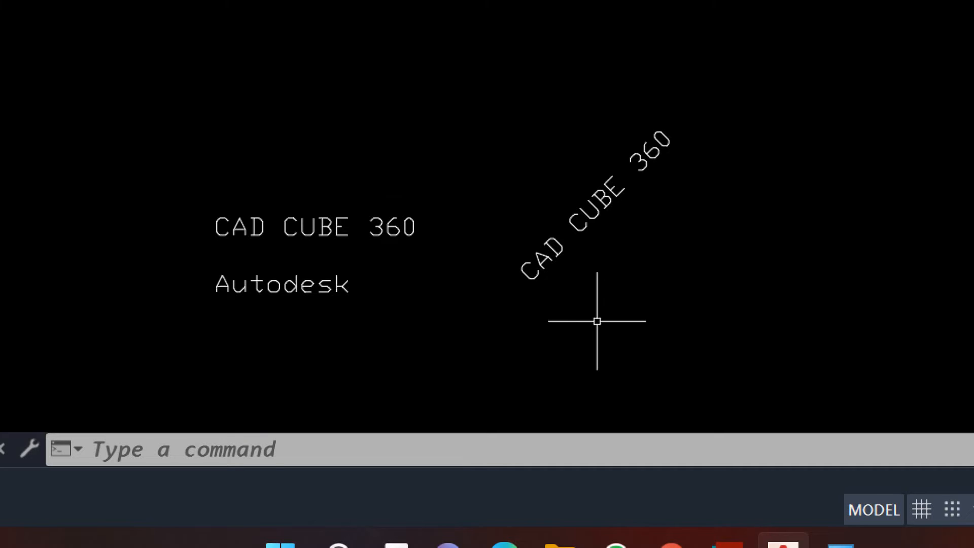
pyautogui.moveTo(598, 322); pyautogui.dragTo(495, 329, button='middle')
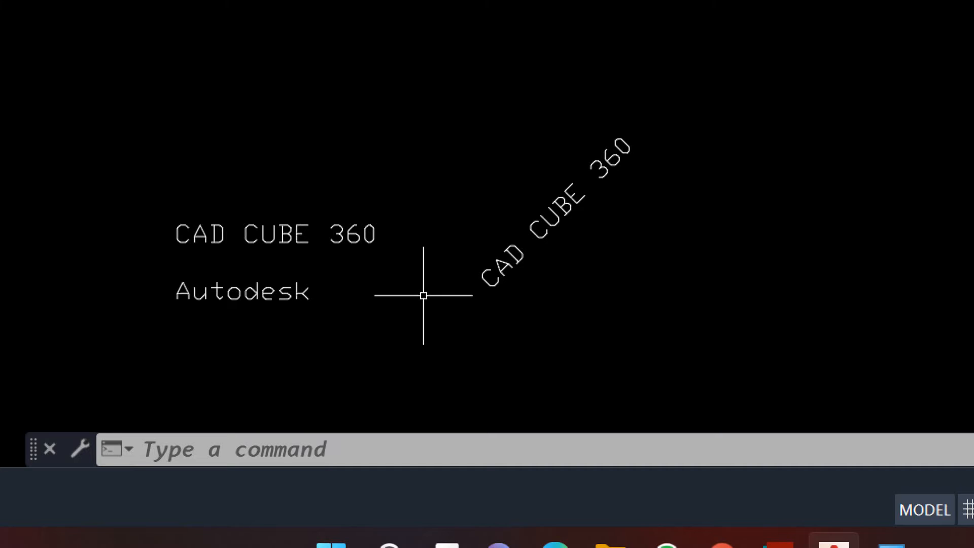
pyautogui.write('t')
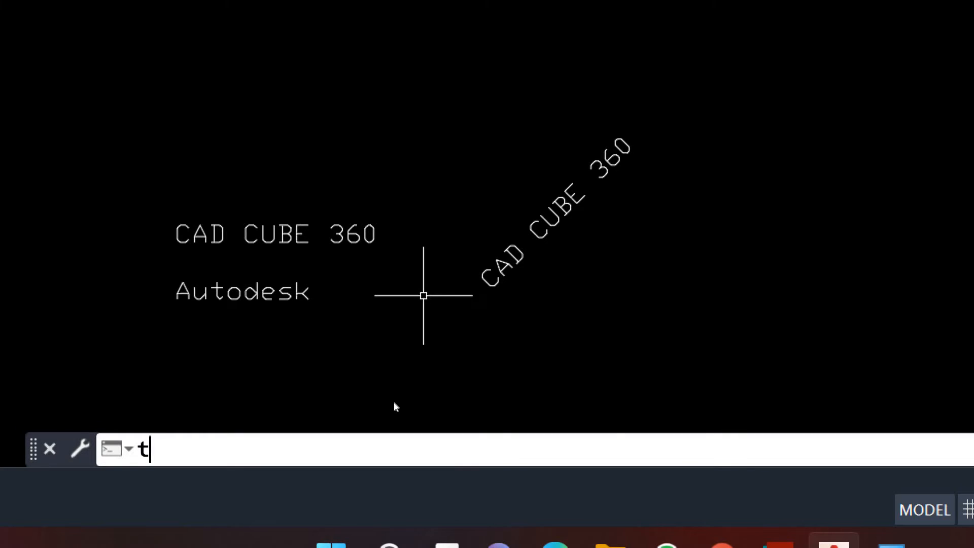
pyautogui.press('BackSpace')
pyautogui.write('st')
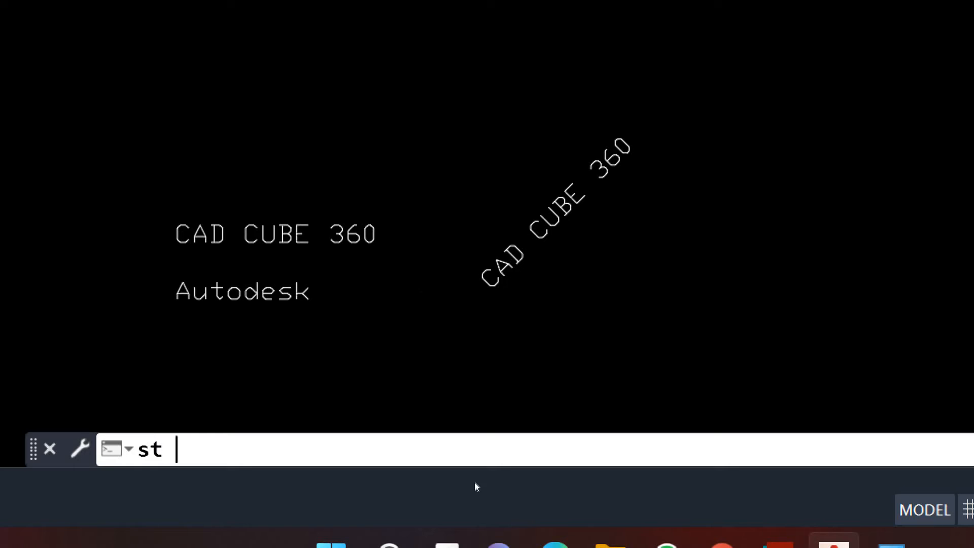
pyautogui.press('Return')
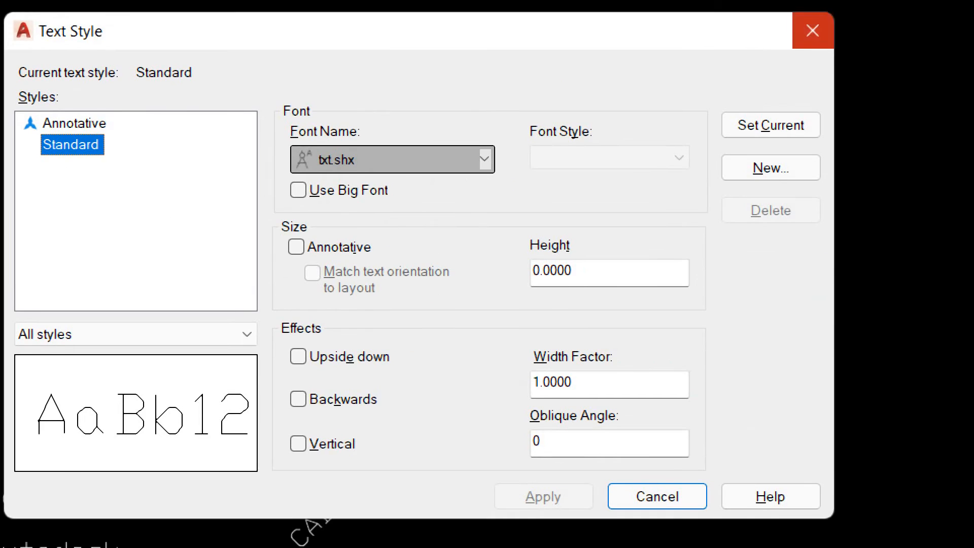
pyautogui.click(813, 30)
# Step: Start a single-line text, display its Justify options and cancel the command
pyautogui.write('dt')
pyautogui.press('Return')
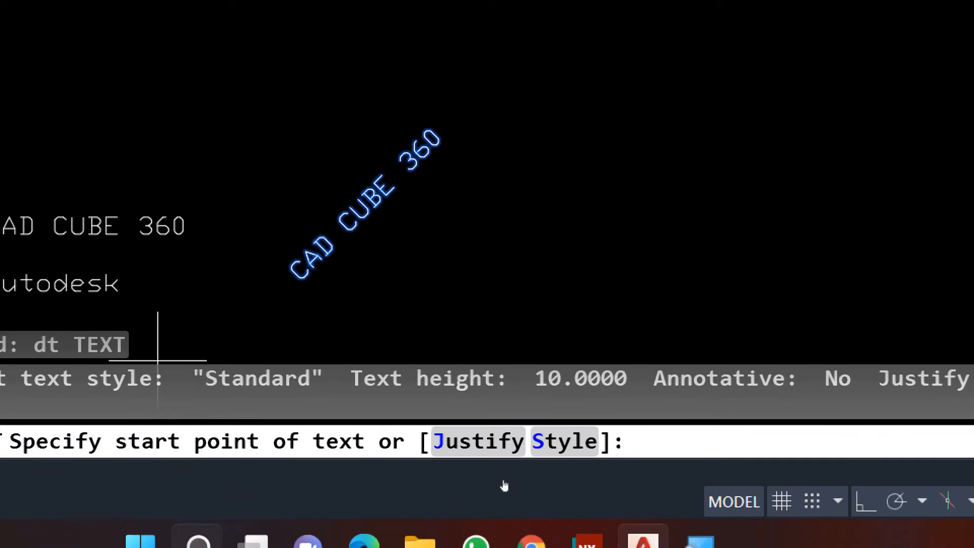
pyautogui.write('J')
pyautogui.press('Return')
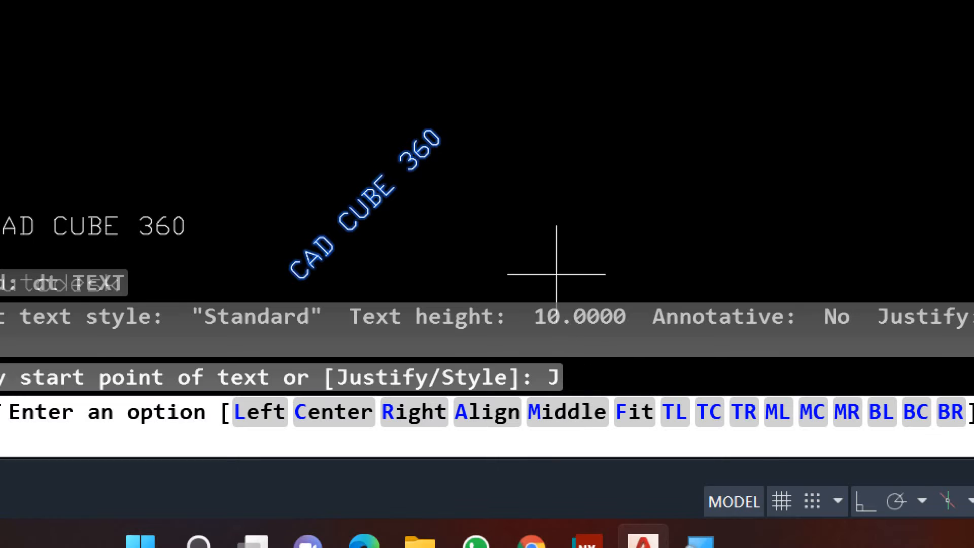
pyautogui.press('Escape')
# Step: Select both horizontal text rows and the rotated "CAD CUBE 360" text and delete them
pyautogui.moveTo(354, 225)
pyautogui.mouseDown(button='middle')
pyautogui.moveTo(406, 211)
pyautogui.moveTo(562, 137)
pyautogui.mouseUp(button='middle')
pyautogui.click(571, 223)
pyautogui.click(211, 125)
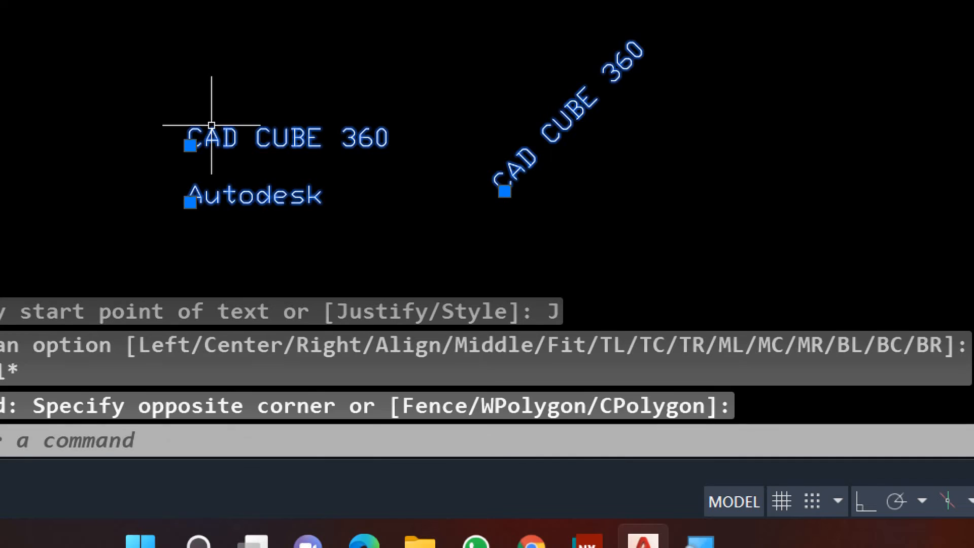
pyautogui.press('Delete')
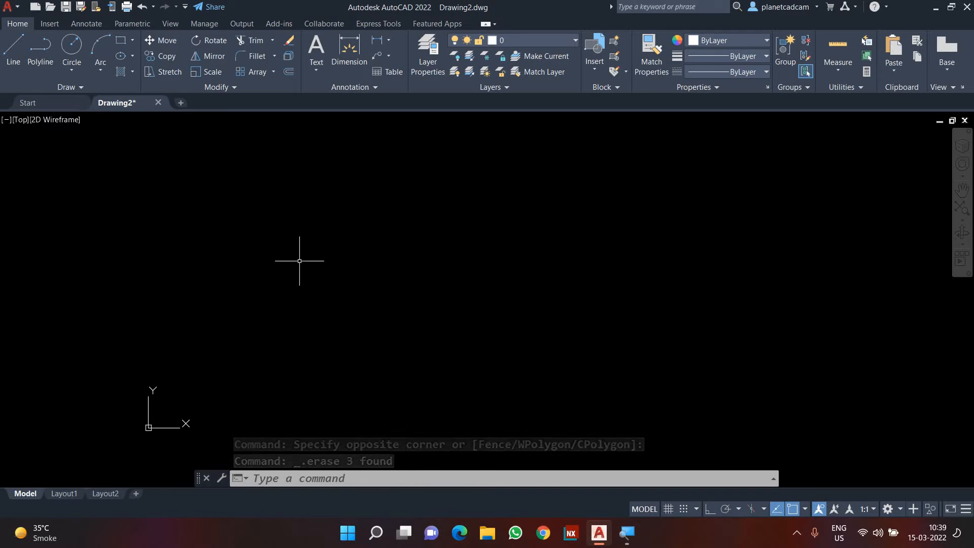
pyautogui.write('t')
pyautogui.press('Return')
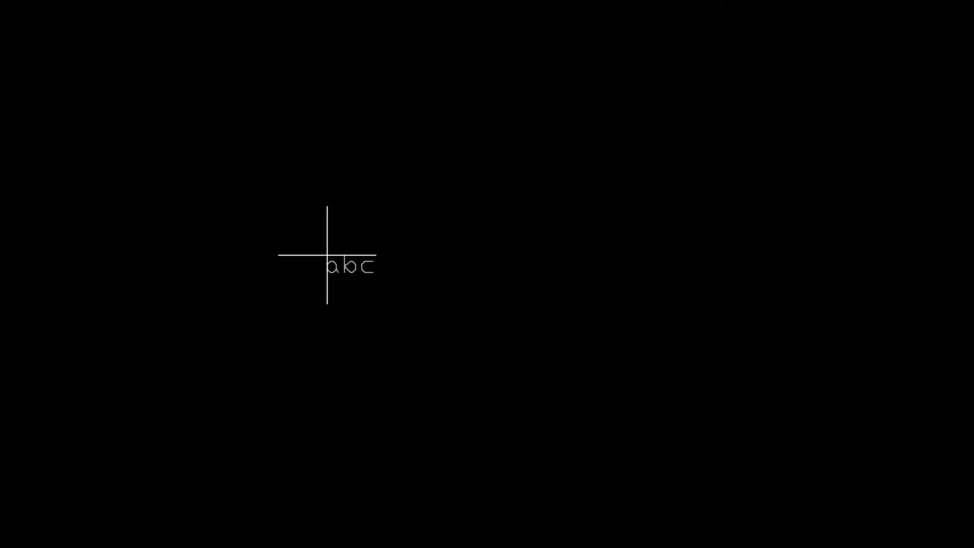
pyautogui.scroll(6, 328, 256)
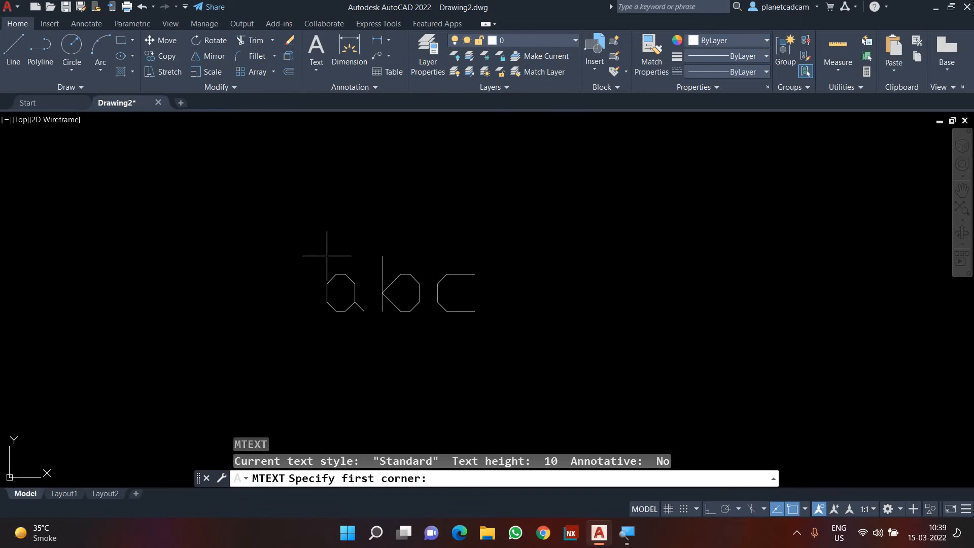
pyautogui.moveTo(327, 256); pyautogui.dragTo(239, 183, button='middle')
pyautogui.scroll(-2, 238, 183)
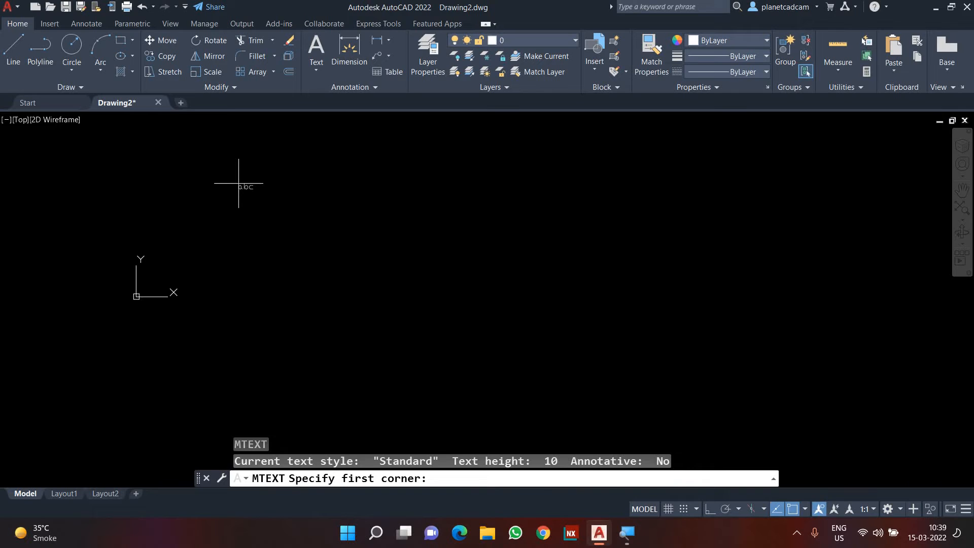
pyautogui.scroll(5, 248, 206)
pyautogui.scroll(-5, 248, 206)
pyautogui.scroll(5, 247, 206)
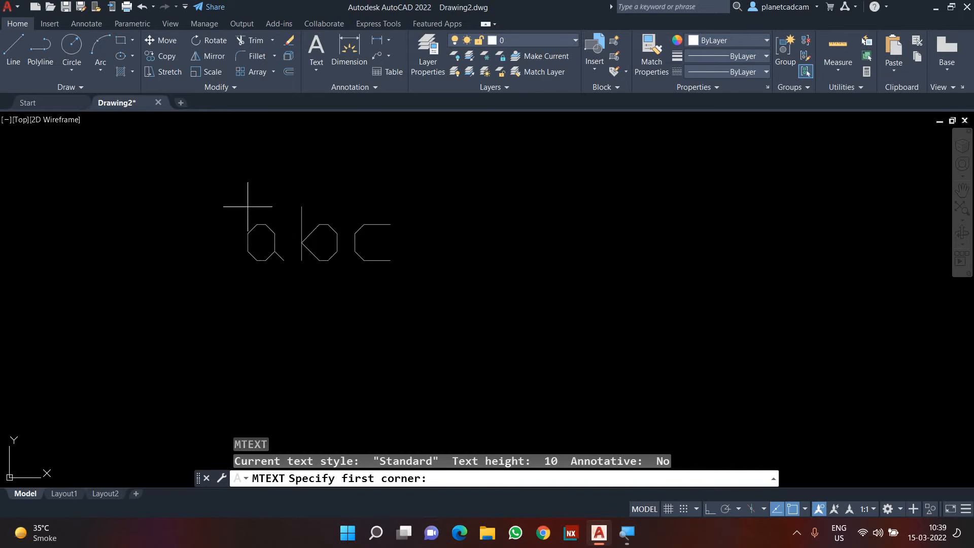
pyautogui.moveTo(248, 207); pyautogui.dragTo(235, 153, button='middle')
pyautogui.click(235, 153)
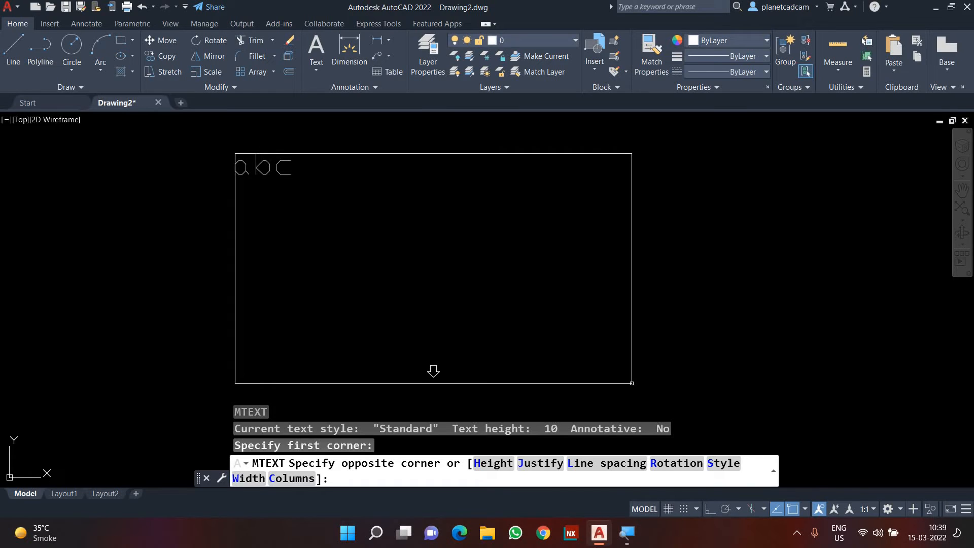
pyautogui.click(631, 383)
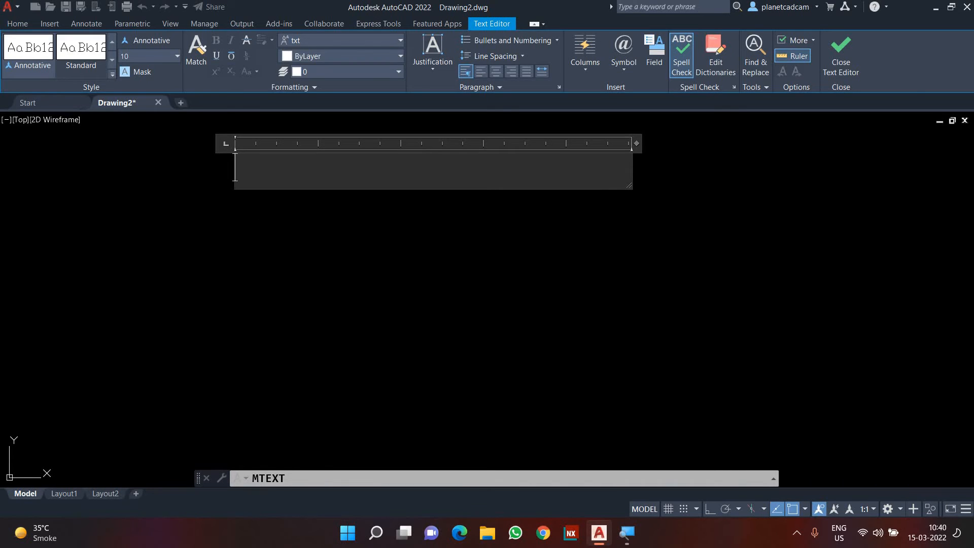
pyautogui.press('Escape')
# Step: Open the recent drawing VW252-02-0200 as read-only
pyautogui.click(51, 103)
pyautogui.scroll(-3, 323, 277)
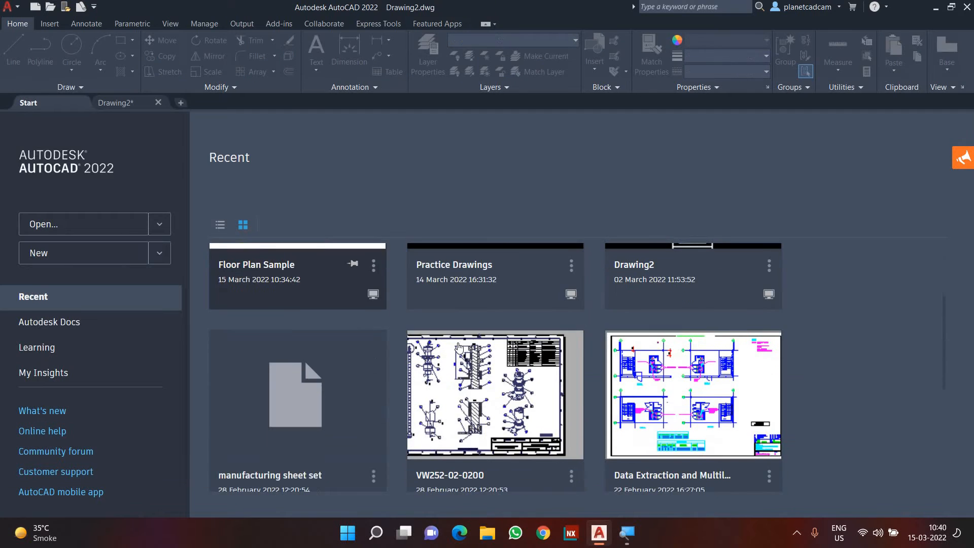
pyautogui.click(472, 368)
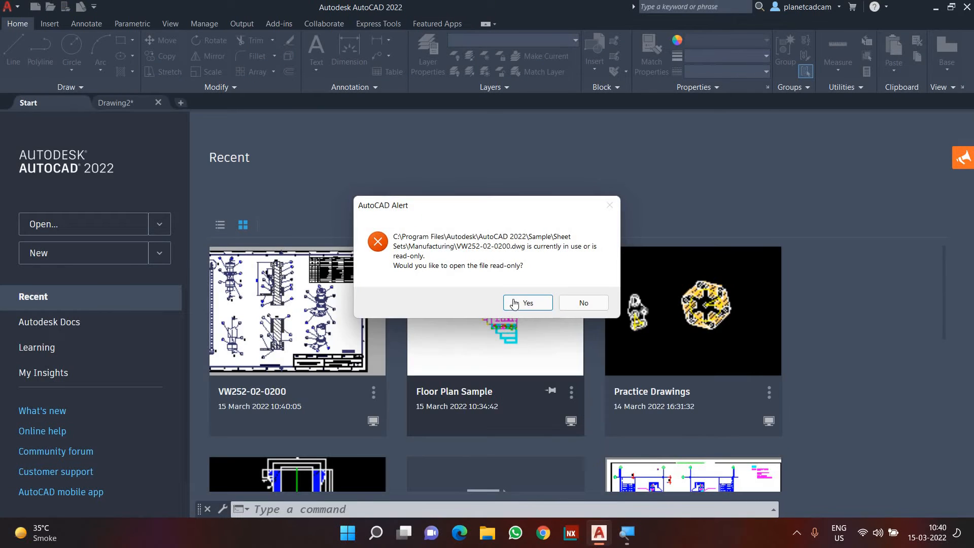
pyautogui.click(514, 304)
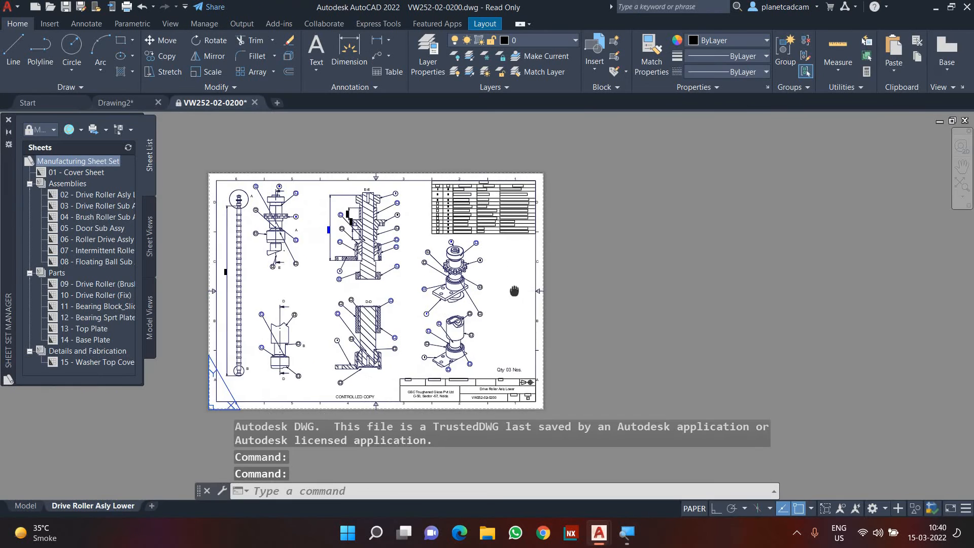
# Step: Examine the notes, dimension texts, balloons and title block on the Drive Roller Asly Lower sheet, and close the drawing without saving
pyautogui.scroll(6, 424, 328)
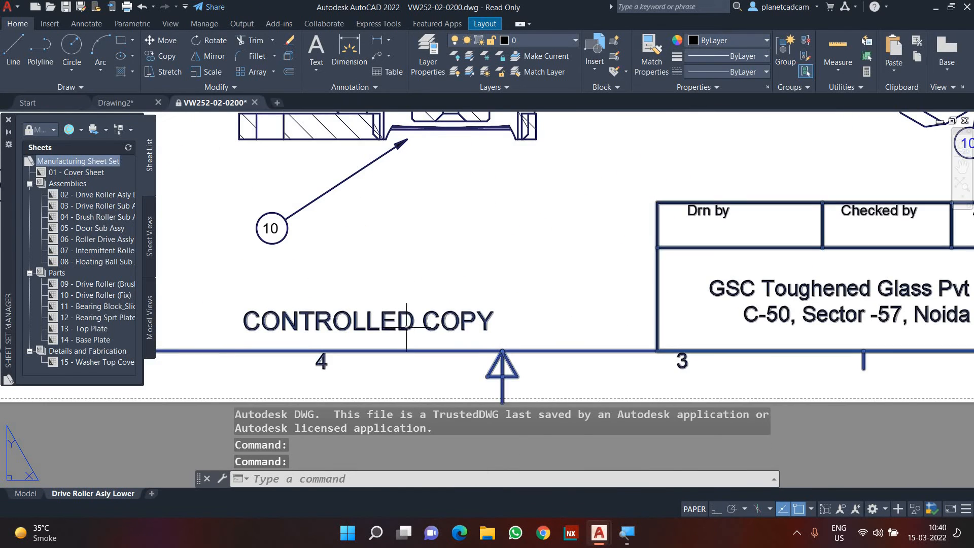
pyautogui.scroll(-6, 406, 327)
pyautogui.scroll(5, 609, 365)
pyautogui.scroll(-2, 593, 277)
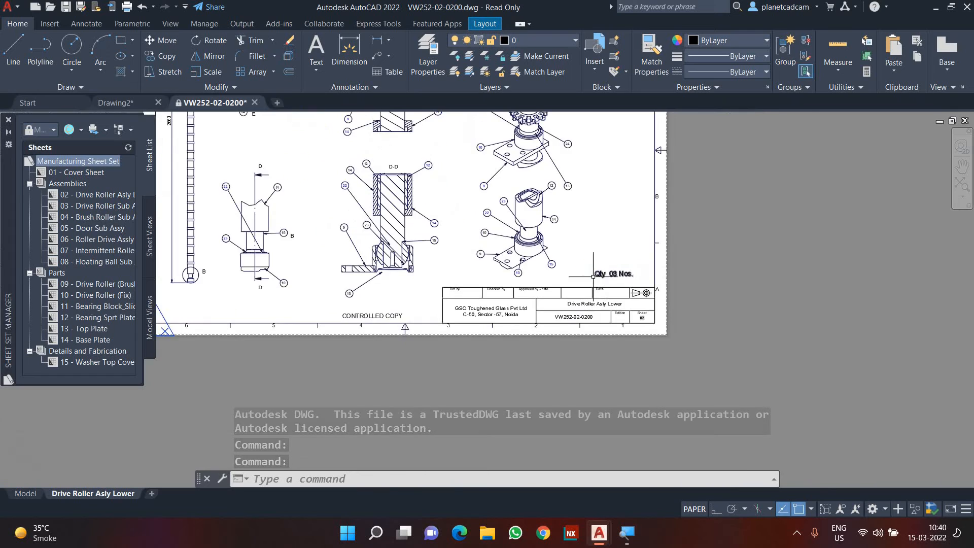
pyautogui.scroll(-5, 593, 276)
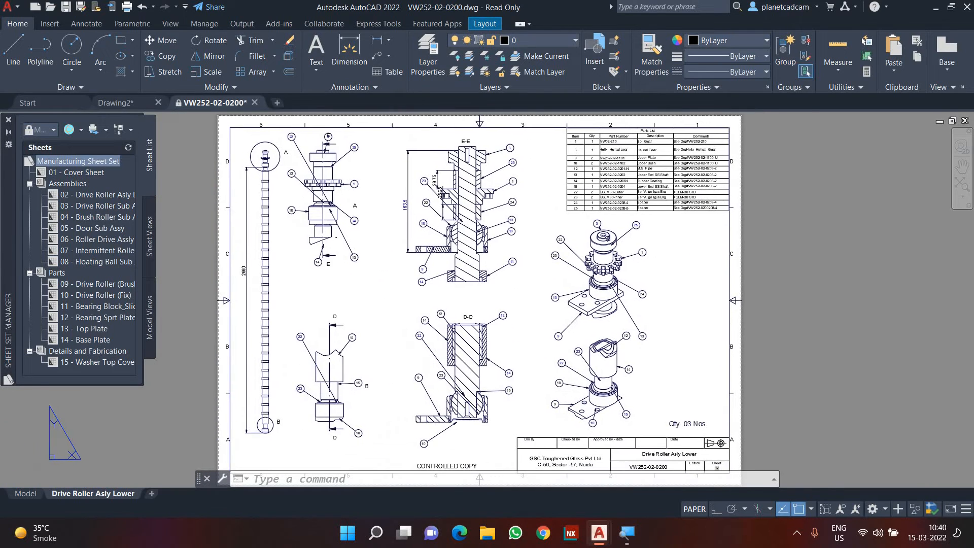
pyautogui.scroll(5, 396, 210)
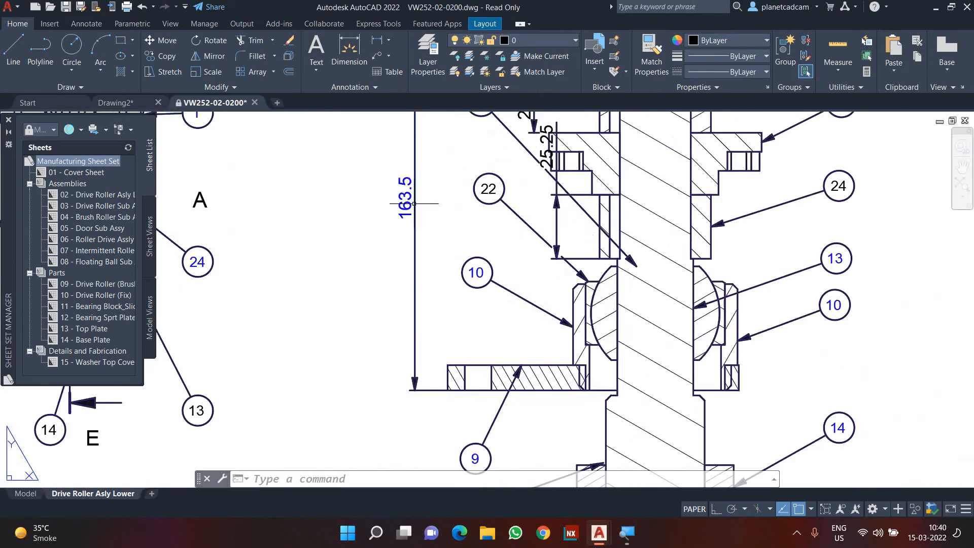
pyautogui.scroll(-6, 396, 211)
pyautogui.scroll(7, 508, 379)
pyautogui.scroll(-4, 507, 379)
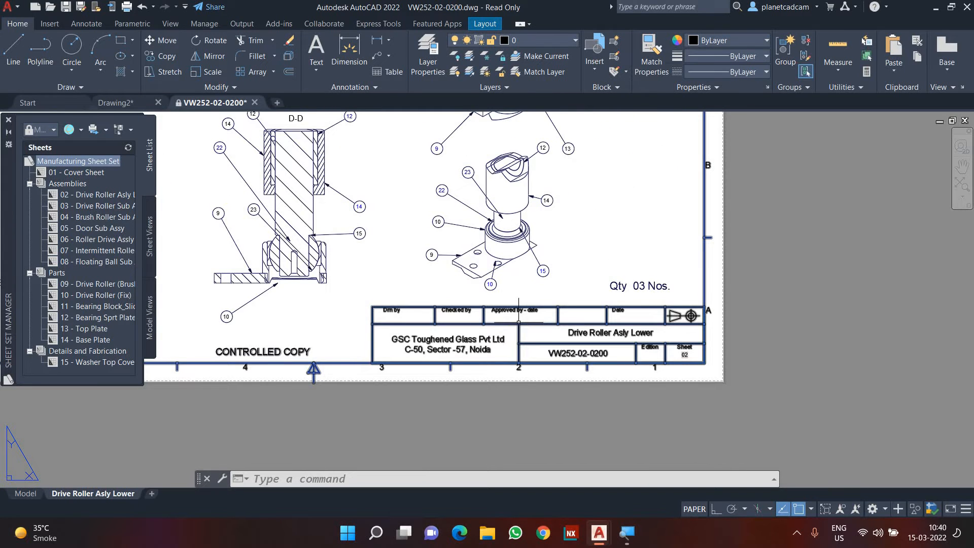
pyautogui.moveTo(429, 241); pyautogui.dragTo(541, 333, button='middle')
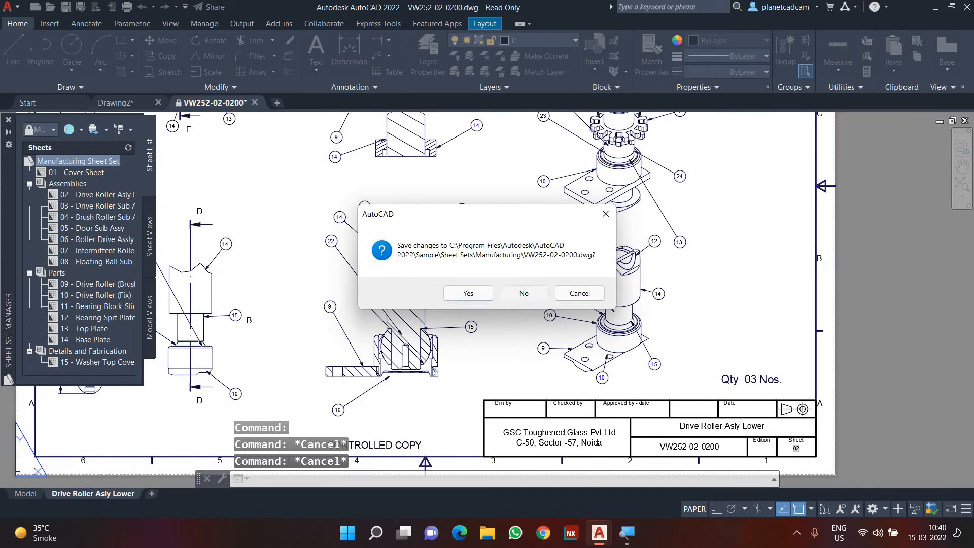
pyautogui.click(523, 294)
# Step: Open the recent drawing Data Extraction and Multileaders Sample as read-only
pyautogui.click(49, 105)
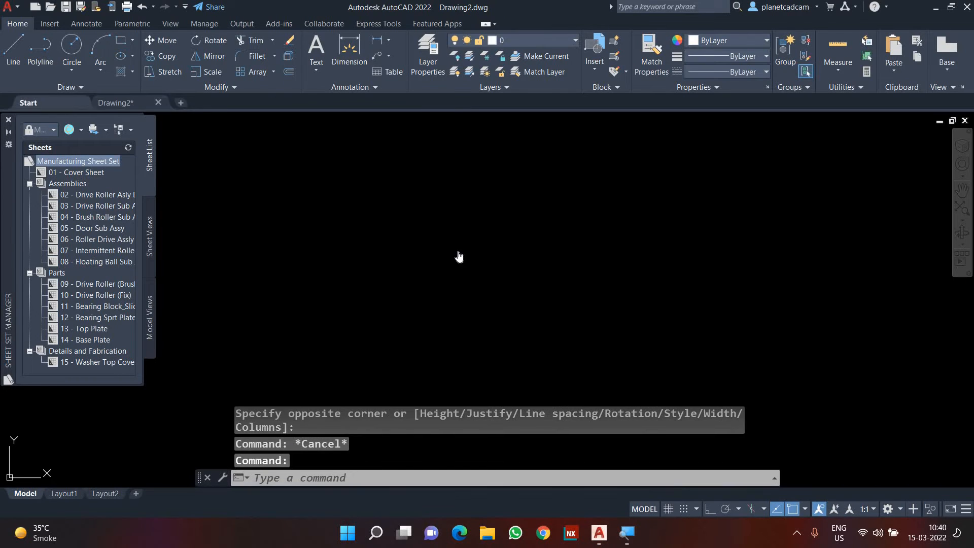
pyautogui.click(667, 298)
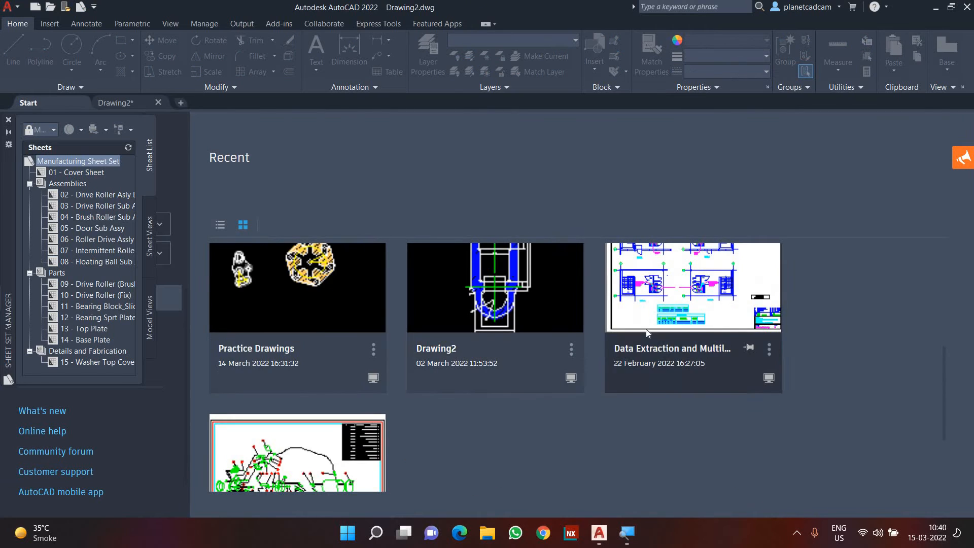
pyautogui.click(529, 304)
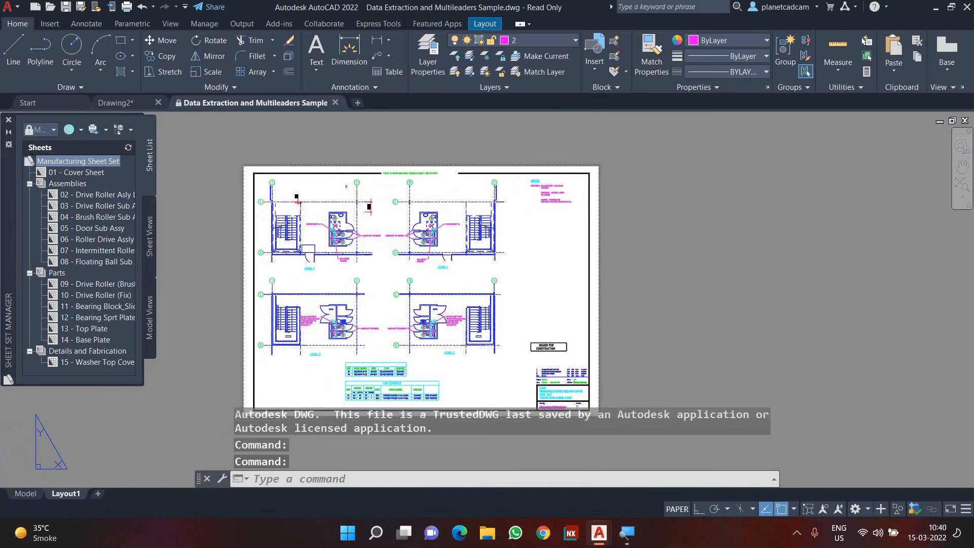
# Step: Examine the fan schedule and title block texts on the sample sheet, and close the drawing without saving
pyautogui.scroll(10, 448, 384)
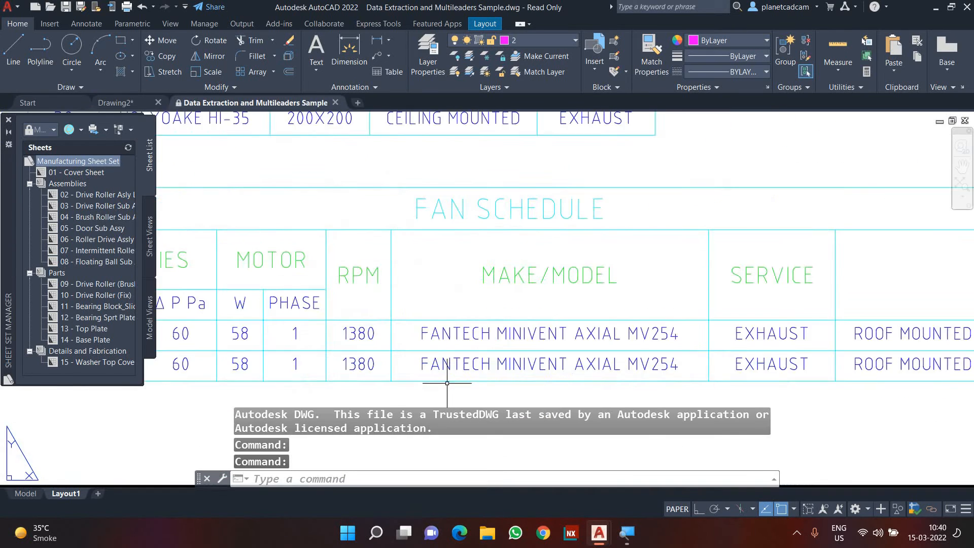
pyautogui.scroll(-8, 448, 380)
pyautogui.moveTo(735, 321); pyautogui.dragTo(734, 321, button='middle')
pyautogui.scroll(8, 734, 322)
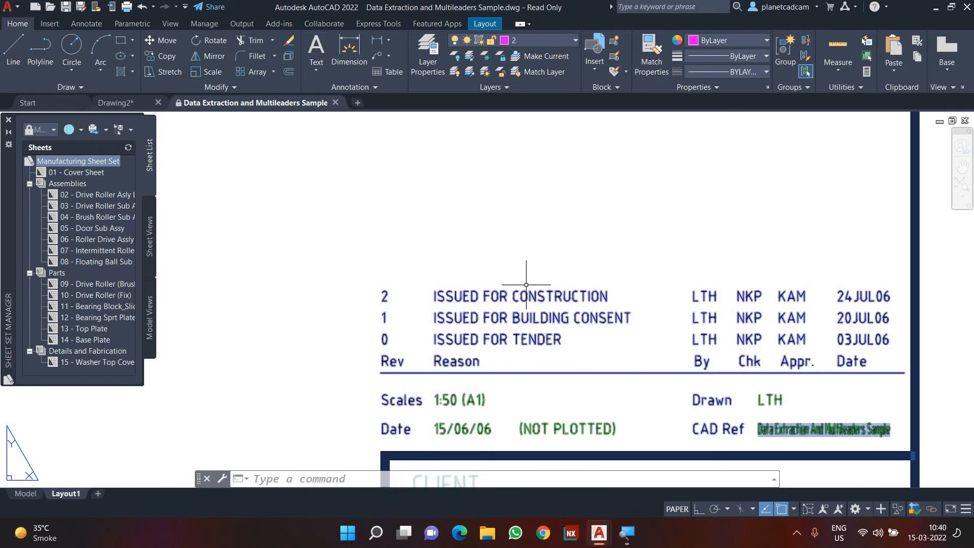
pyautogui.scroll(-3, 496, 427)
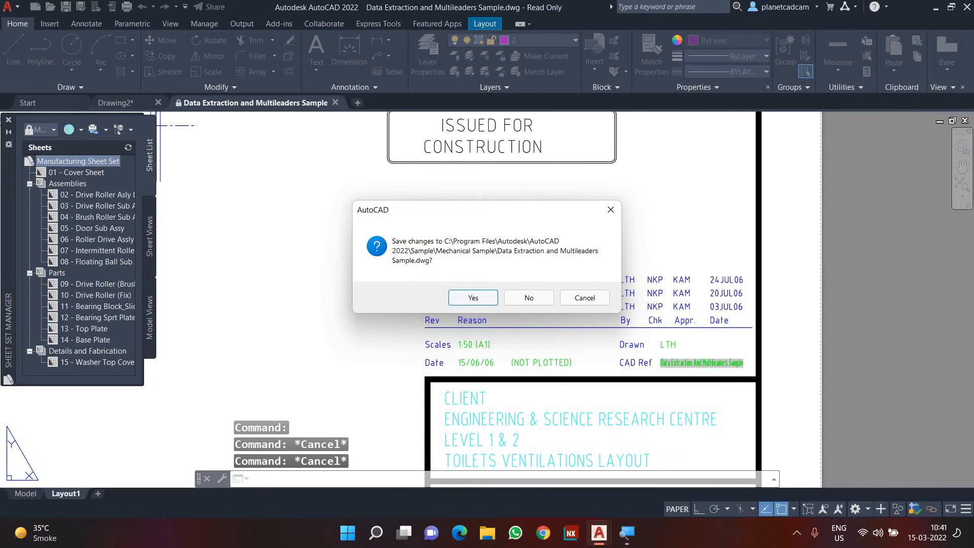
pyautogui.click(529, 298)
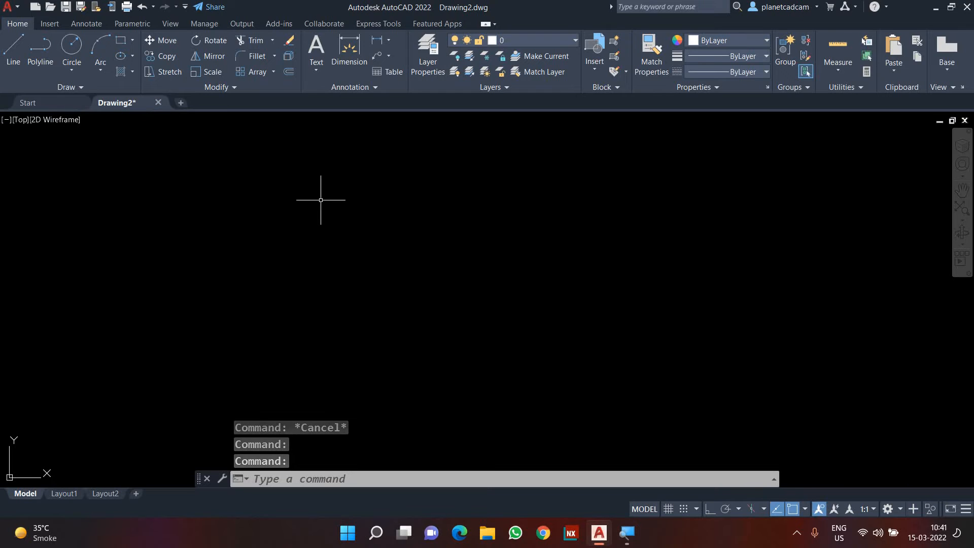
# Step: Start a multiline text in Drawing2 and define a wide rectangular text frame in the empty drawing area
pyautogui.write('t')
pyautogui.press('Return')
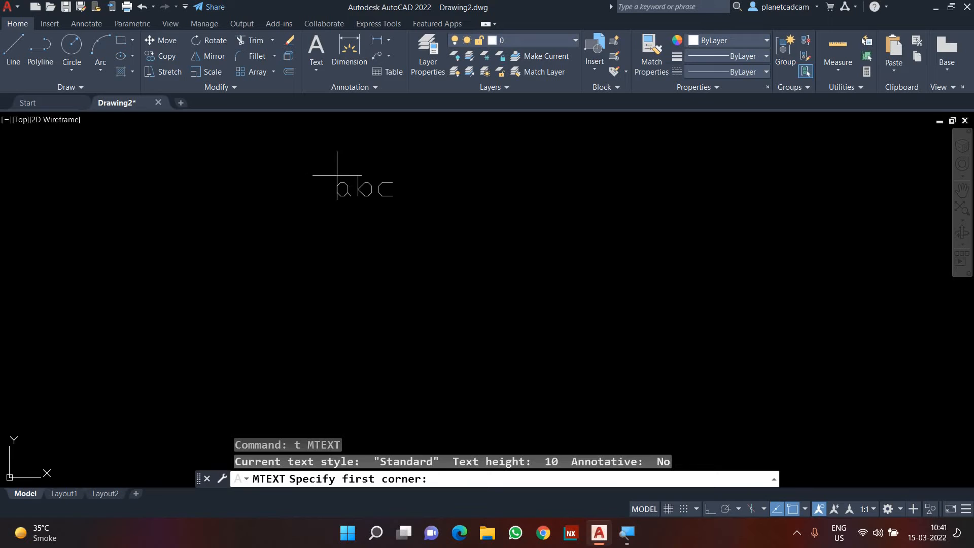
pyautogui.click(304, 161)
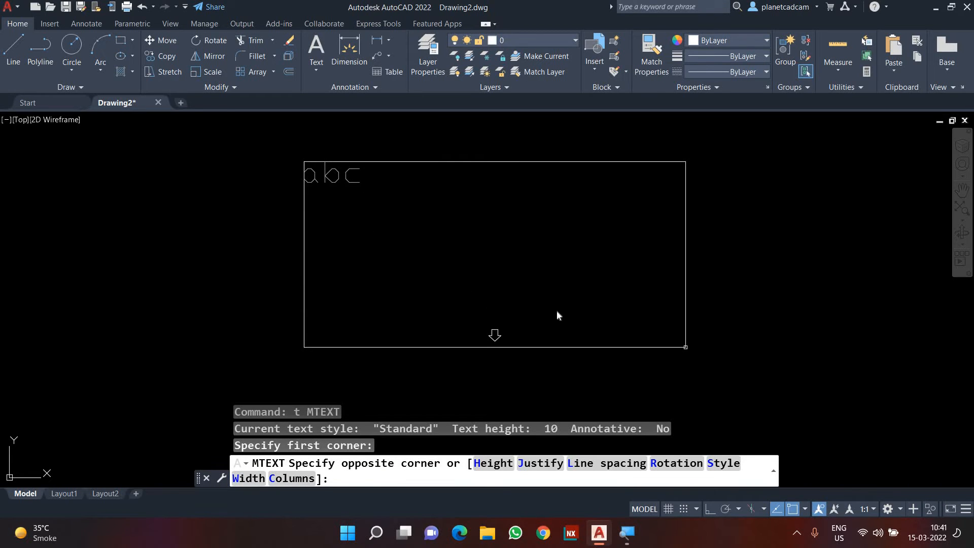
pyautogui.click(686, 347)
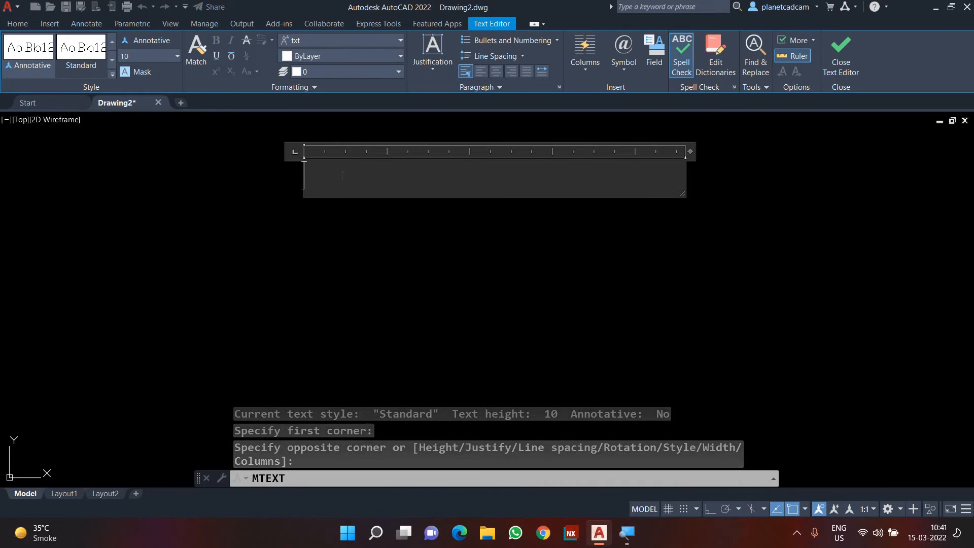
# Step: Write "CAD CUBE 360" and "AutoCAD Tutorials" on two lines of the multiline text and finish it
pyautogui.write('CAD CU')
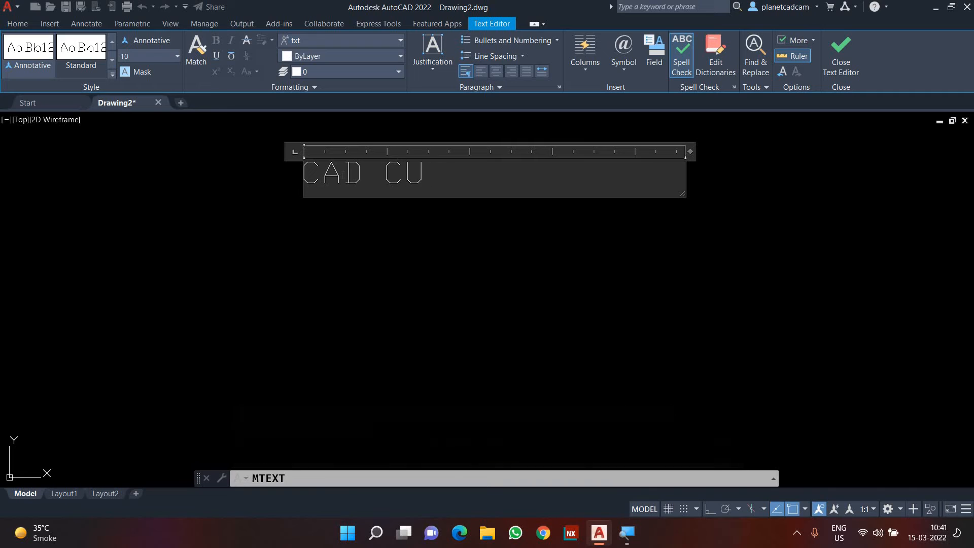
pyautogui.write('BE 360')
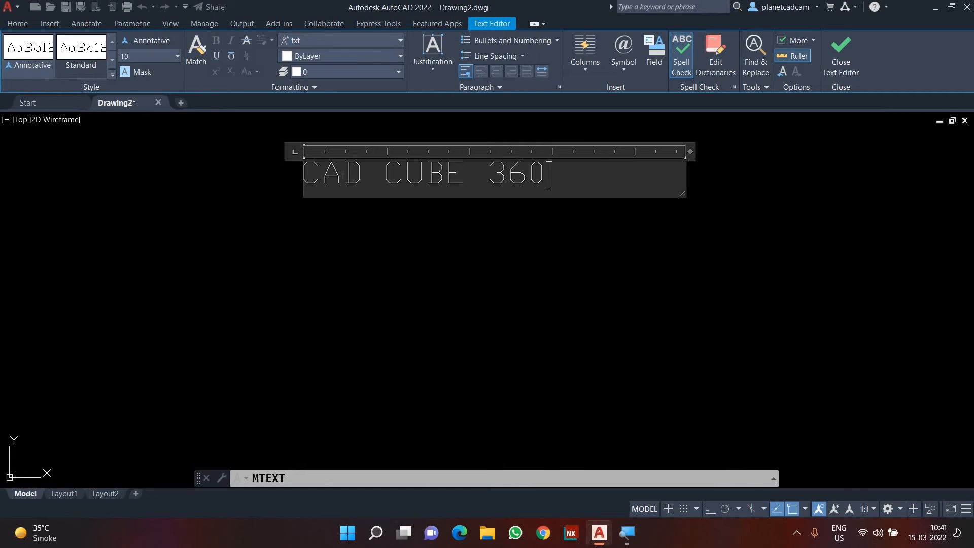
pyautogui.press('Return')
pyautogui.write('AutoCAD ')
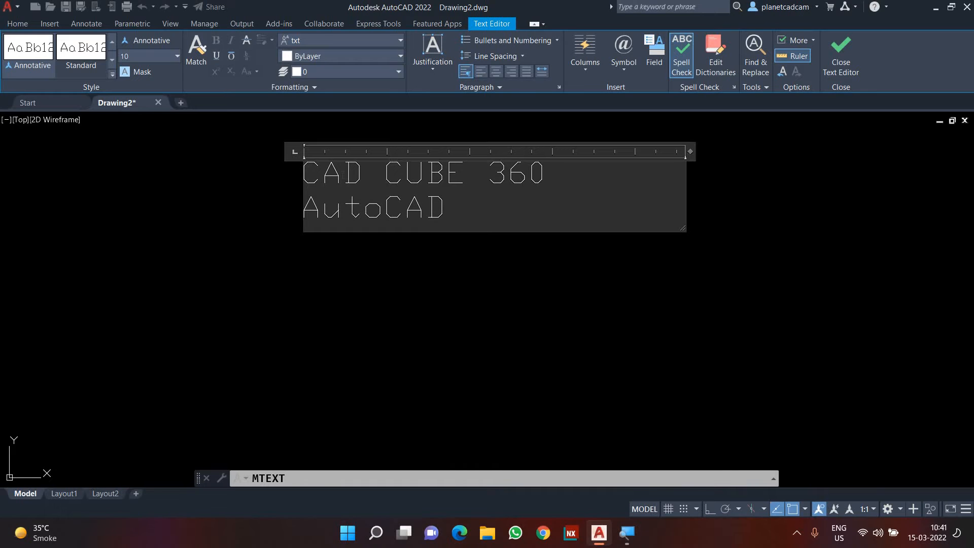
pyautogui.write('Tutorials')
pyautogui.click(840, 59)
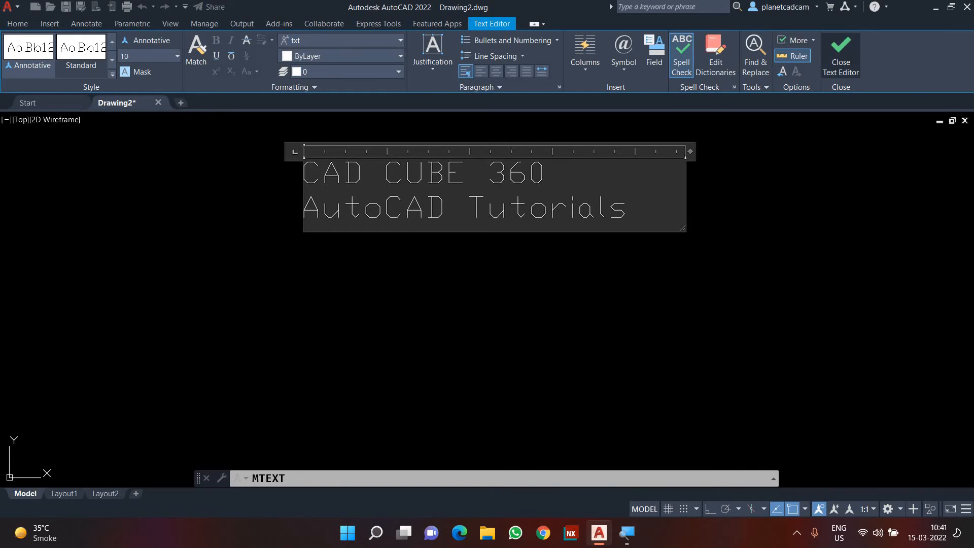
# Step: Reopen the multiline text for editing and set the word CAD in its first line to the Verdana font
pyautogui.click(527, 217)
pyautogui.click(504, 200)
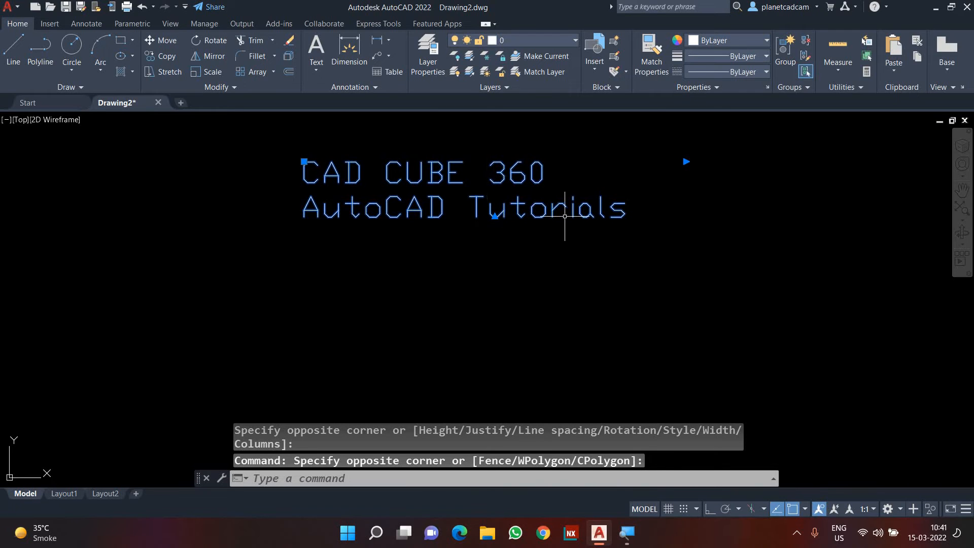
pyautogui.doubleClick(533, 202)
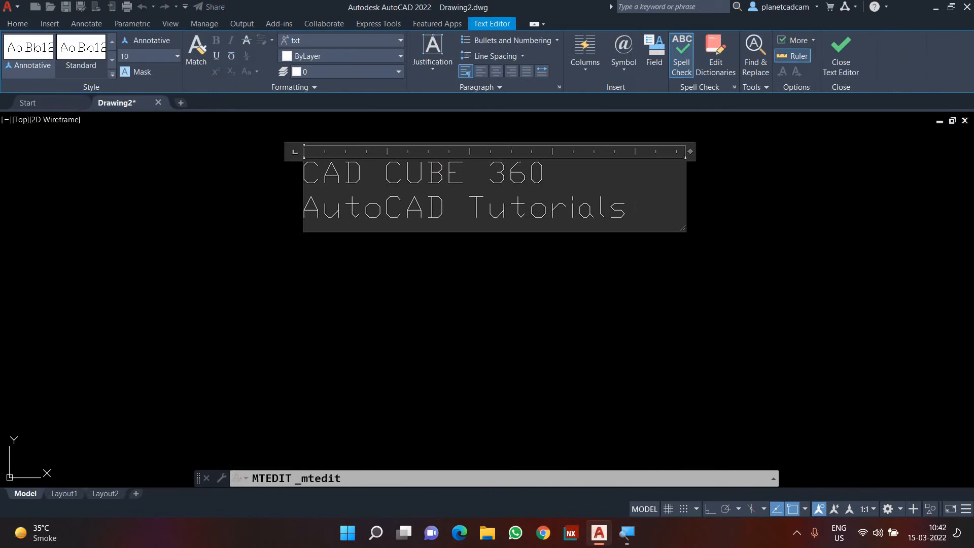
pyautogui.moveTo(632, 210); pyautogui.dragTo(322, 181)
pyautogui.click(367, 176)
pyautogui.click(302, 44)
pyautogui.click(302, 79)
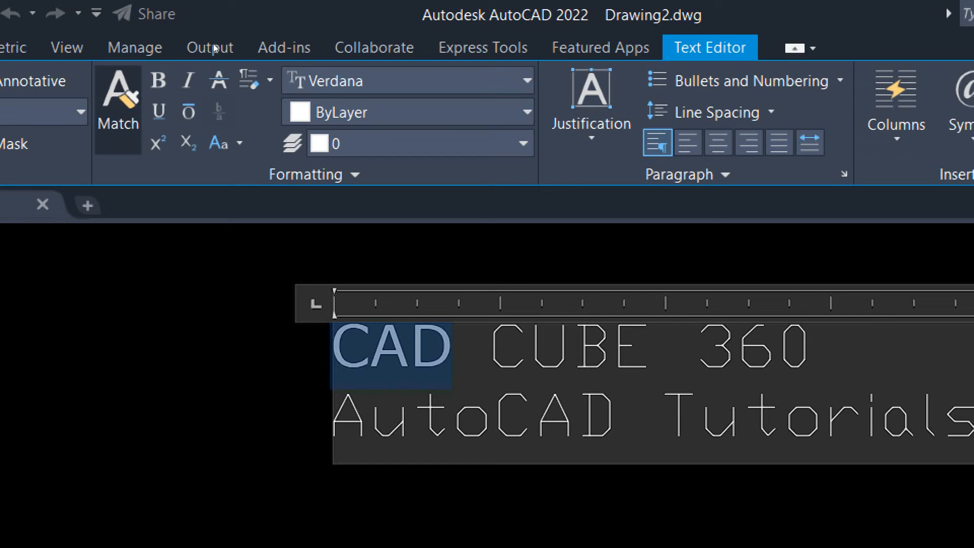
# Step: Try bold, italic, strikethrough, underline and overline one after another on the word CAD, switching each off again
pyautogui.click(159, 80)
pyautogui.click(159, 80)
pyautogui.click(188, 80)
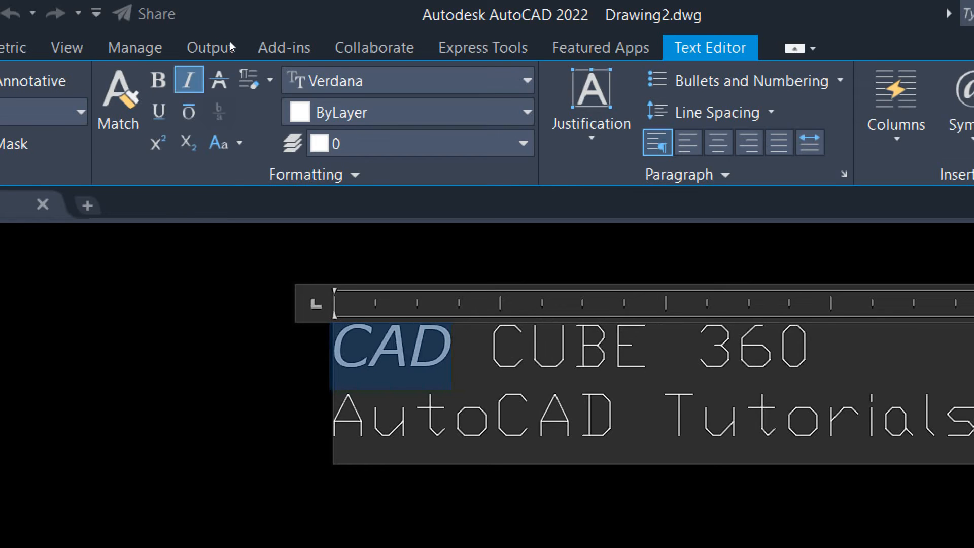
pyautogui.click(188, 80)
pyautogui.click(219, 80)
pyautogui.click(219, 80)
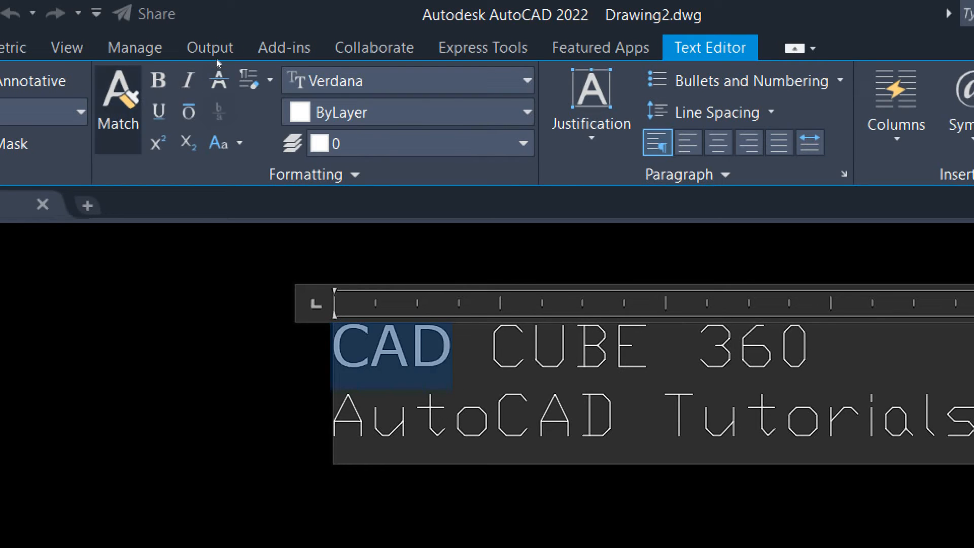
pyautogui.click(159, 111)
pyautogui.click(158, 111)
pyautogui.click(188, 111)
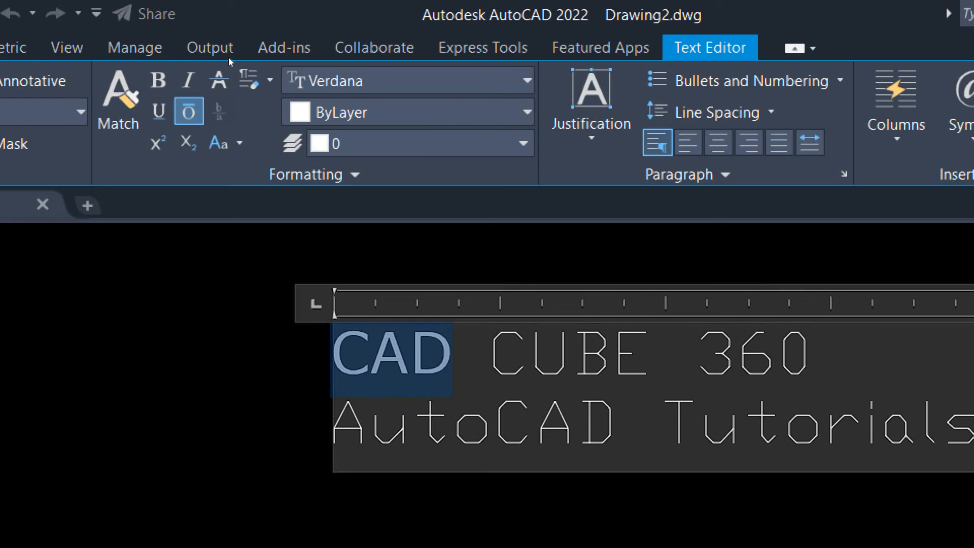
pyautogui.click(188, 112)
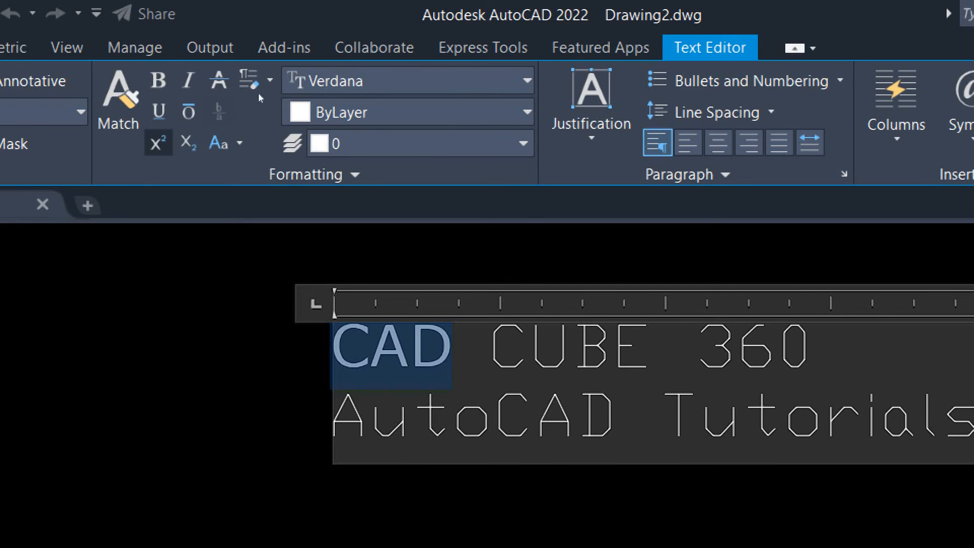
# Step: Select the words CAD CUBE in the first line and apply bold formatting, keeping Verdana for CAD
pyautogui.doubleClick(512, 351)
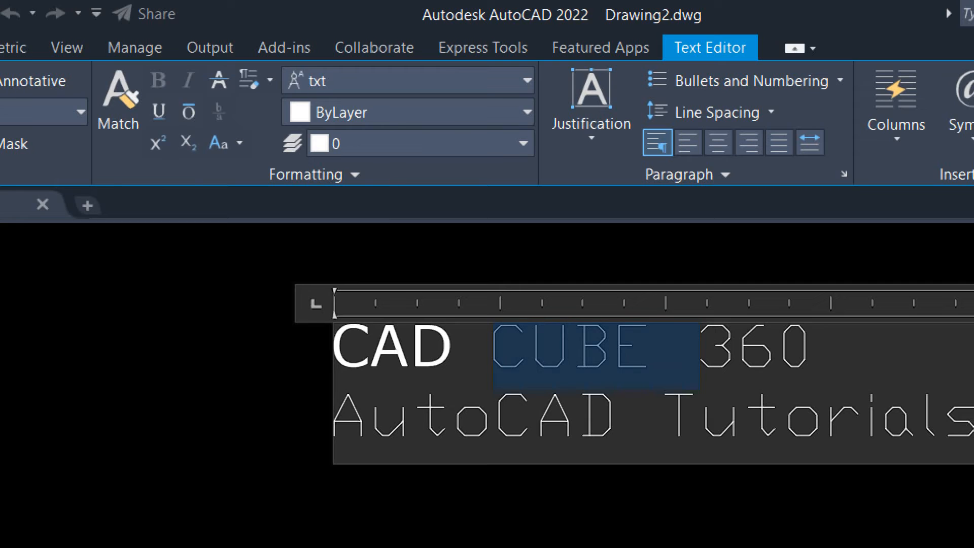
pyautogui.tripleClick(397, 350)
pyautogui.click(710, 350)
pyautogui.moveTo(658, 350); pyautogui.dragTo(318, 39)
pyautogui.click(314, 75)
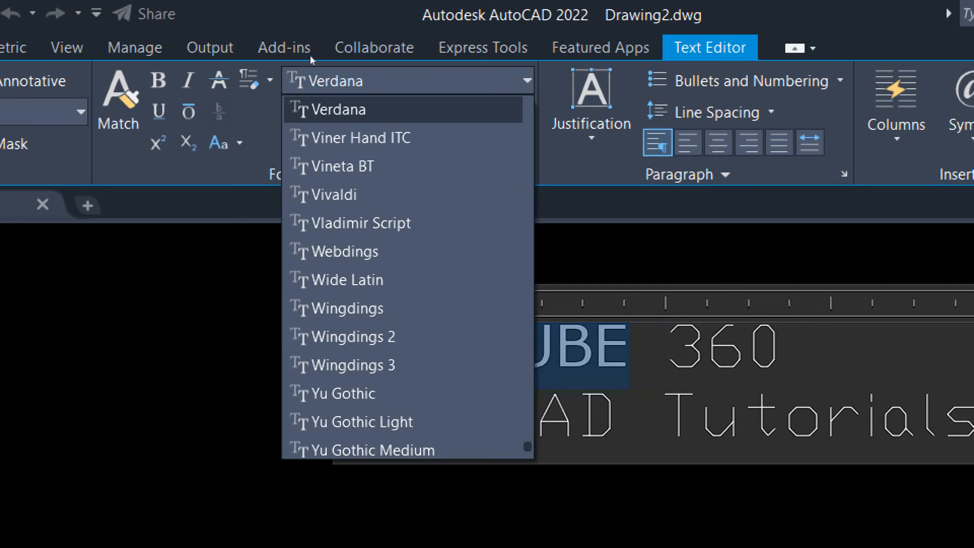
pyautogui.click(213, 63)
pyautogui.click(159, 80)
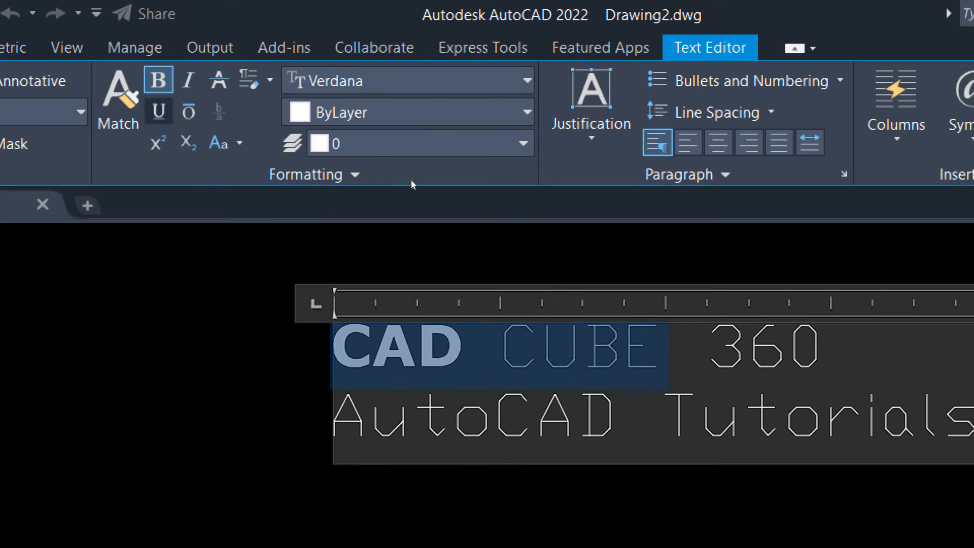
# Step: Set the word CUBE to the Verdana font and make it bold
pyautogui.doubleClick(589, 349)
pyautogui.click(303, 78)
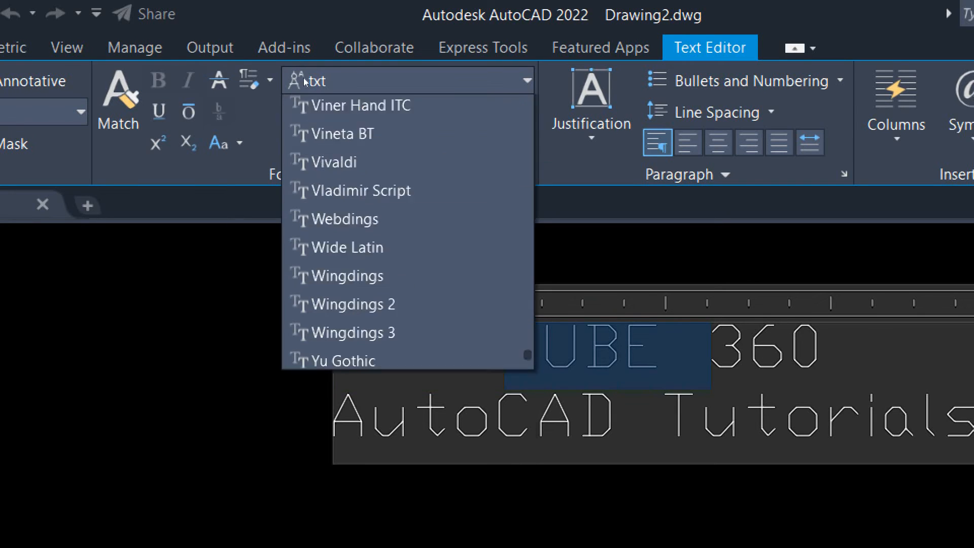
pyautogui.click(409, 162)
pyautogui.hotkey('ctrl', 'b')
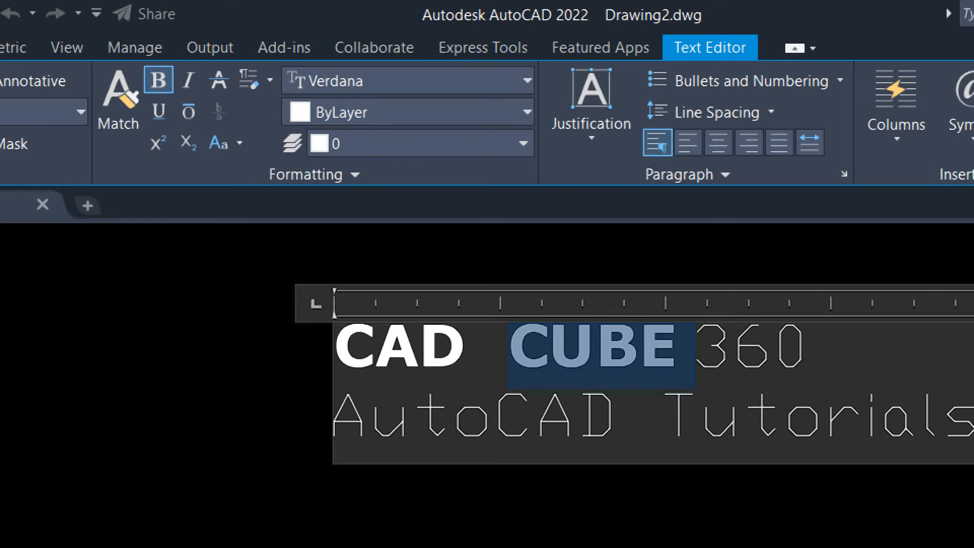
pyautogui.click(509, 350)
# Step: Set 360 in the first line to Verdana, format it as superscript and finish the text edit
pyautogui.moveTo(697, 350); pyautogui.dragTo(812, 351)
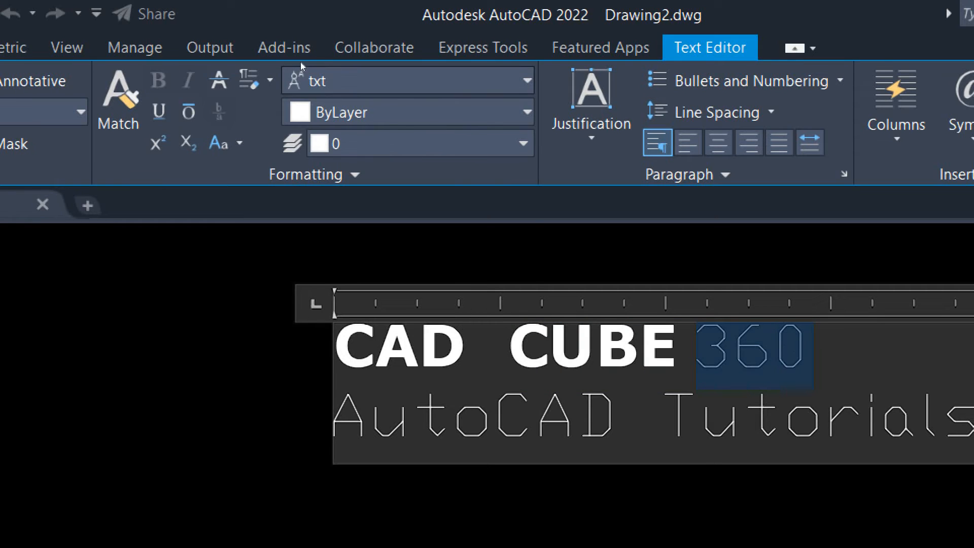
pyautogui.click(303, 82)
pyautogui.click(338, 166)
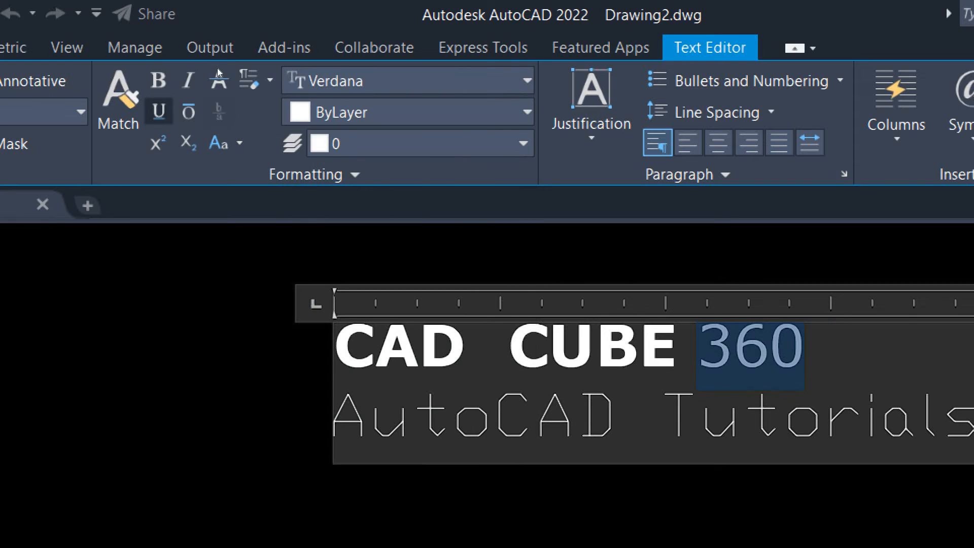
pyautogui.click(159, 144)
pyautogui.click(771, 496)
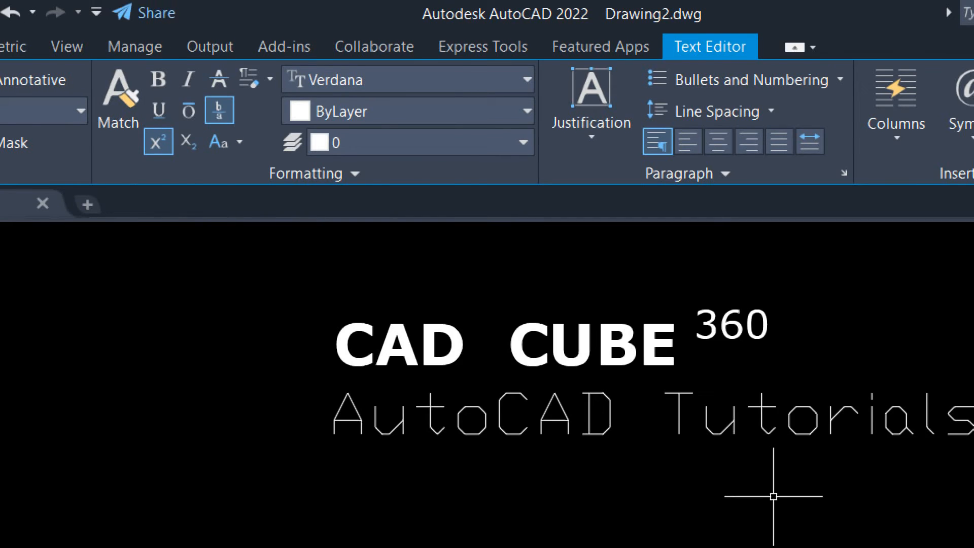
pyautogui.moveTo(735, 491); pyautogui.dragTo(603, 474, button='middle')
pyautogui.scroll(-2, 600, 474)
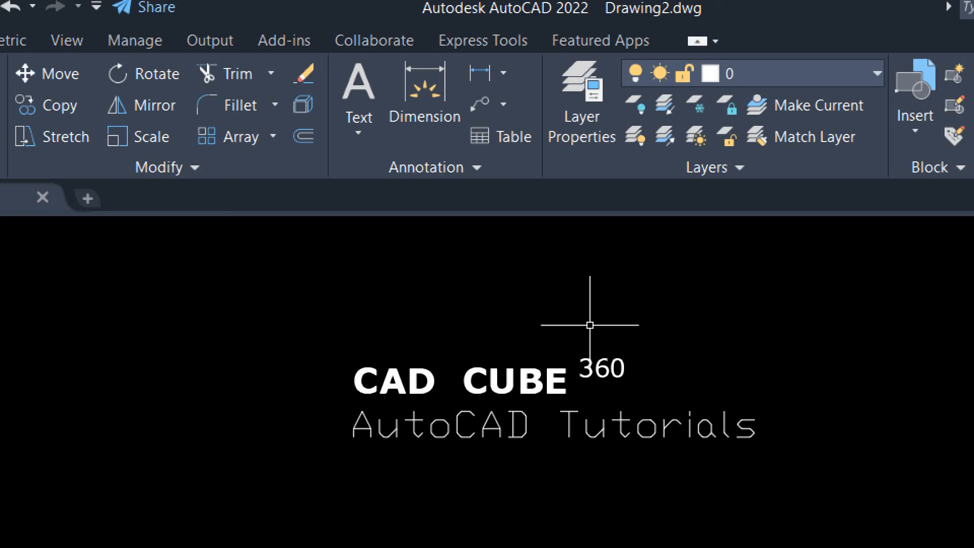
# Step: Reopen the multiline text, accept the stack properties of 360 unchanged and remove its superscript formatting
pyautogui.click(593, 360)
pyautogui.doubleClick(593, 360)
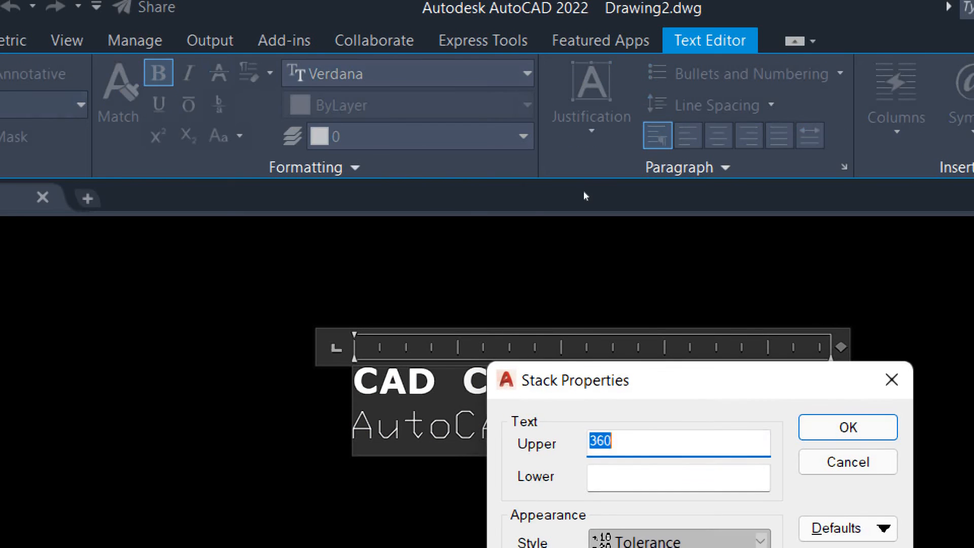
pyautogui.press('Return')
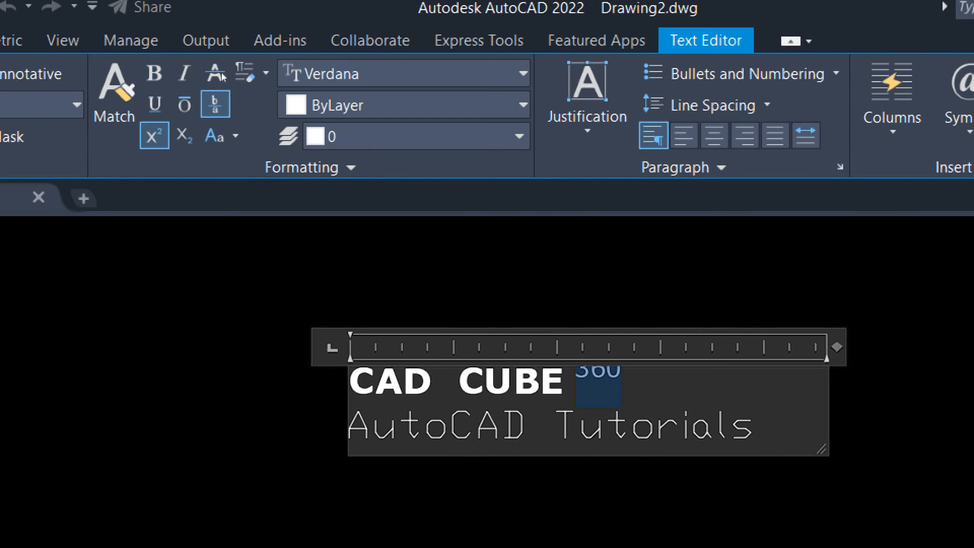
pyautogui.click(155, 135)
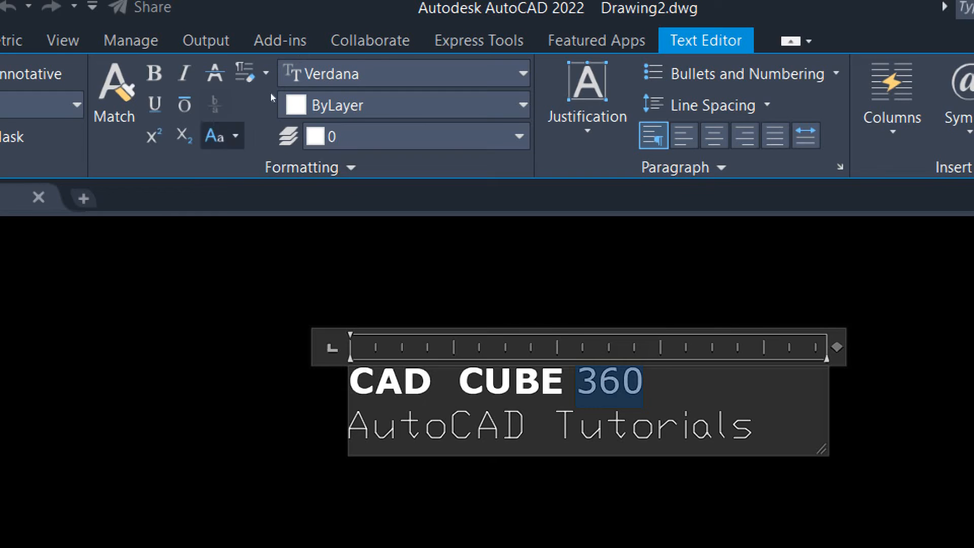
# Step: Try centre, right, justified and distributed alignment on both text lines, and restore the default alignment
pyautogui.hotkey('ctrl', 'a')
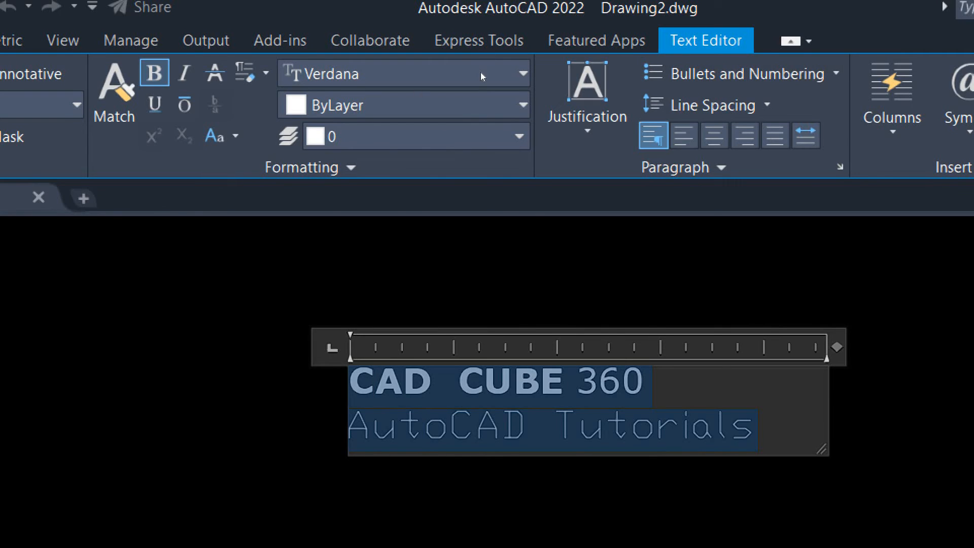
pyautogui.hotkey('ctrl', 'e')
pyautogui.hotkey('ctrl', 'r')
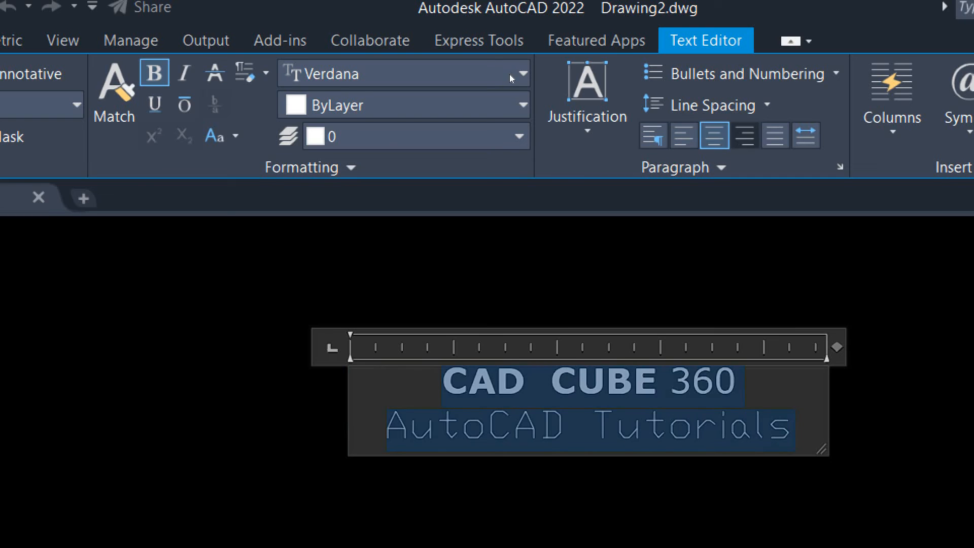
pyautogui.hotkey('ctrl', 'j')
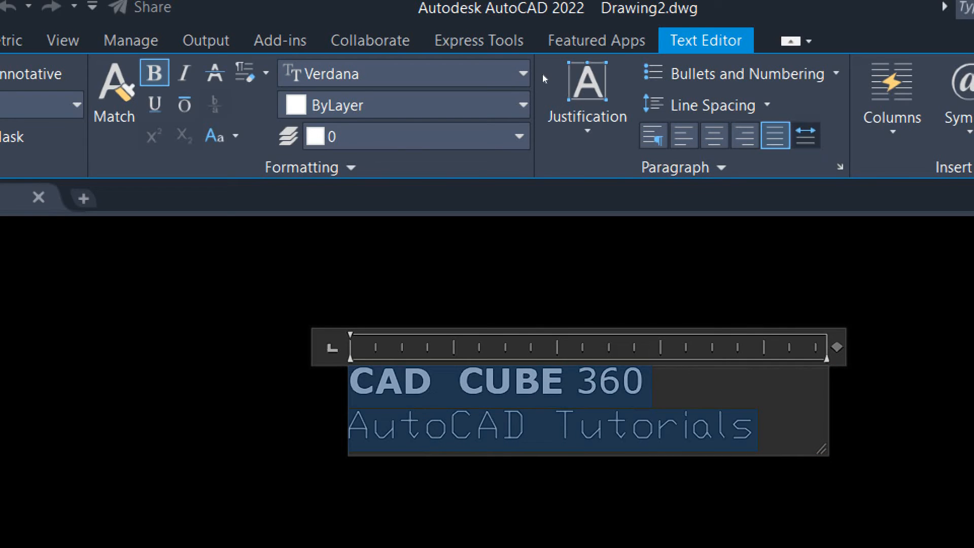
pyautogui.hotkey('ctrl', 'shift', 'd')
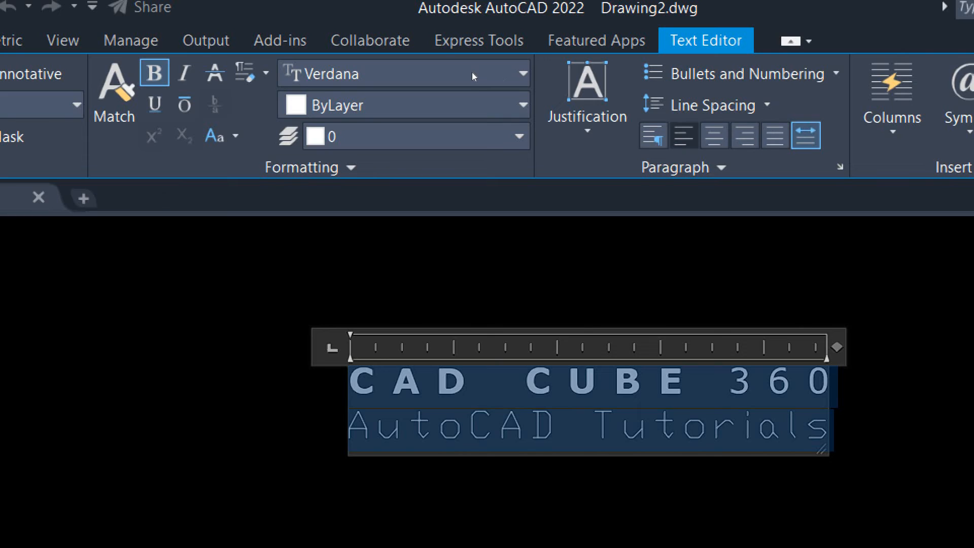
pyautogui.hotkey('ctrl', 'l')
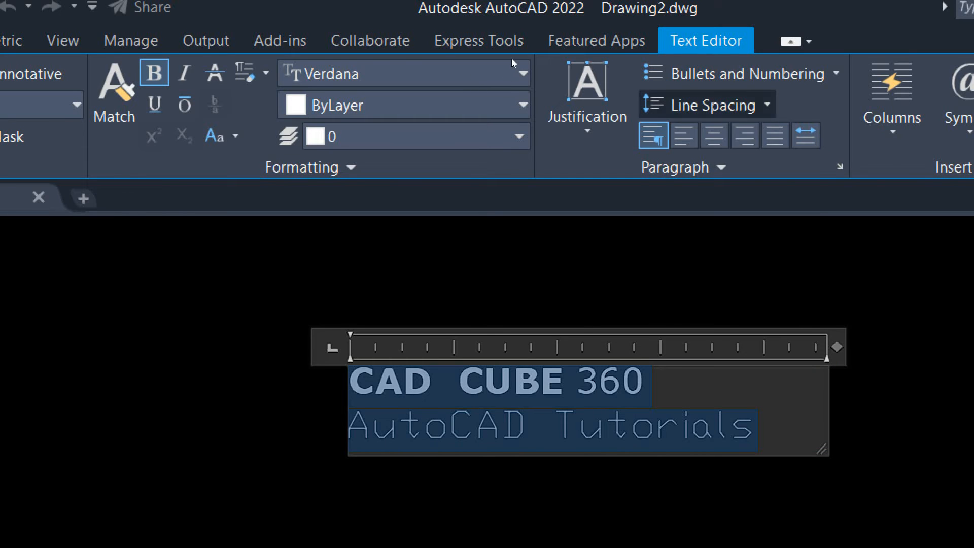
# Step: Preview wider line spacing and try list numbering on both text lines, turn the numbering off and close the editor
pyautogui.click(743, 105)
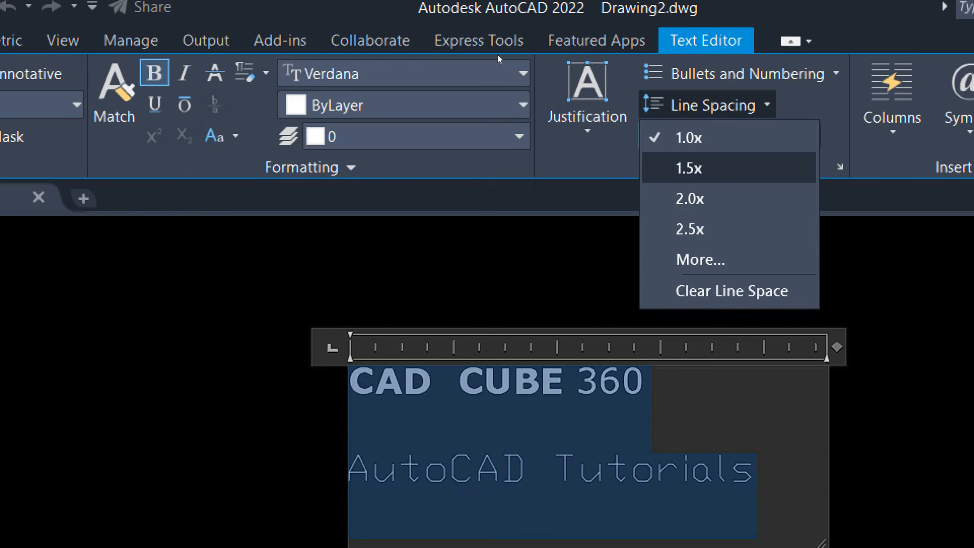
pyautogui.click(741, 74)
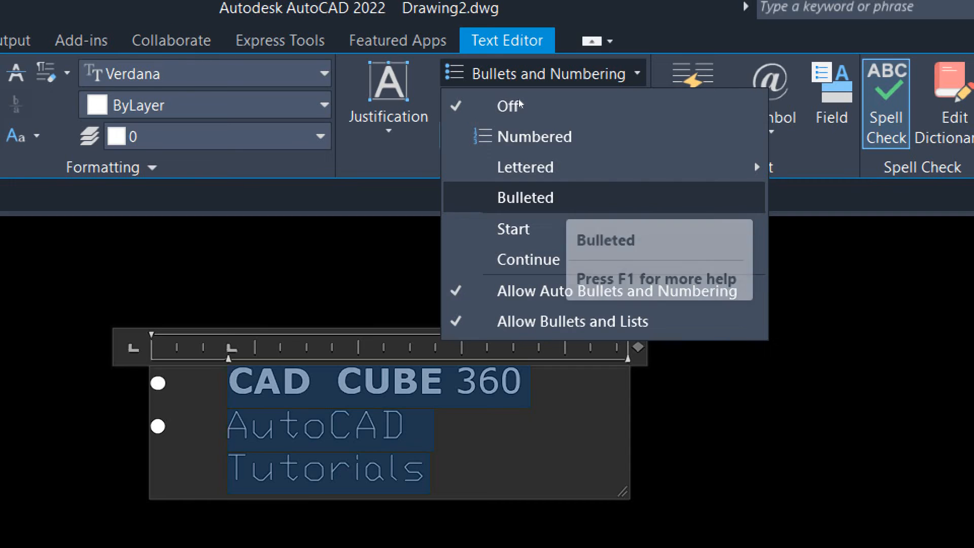
pyautogui.click(534, 136)
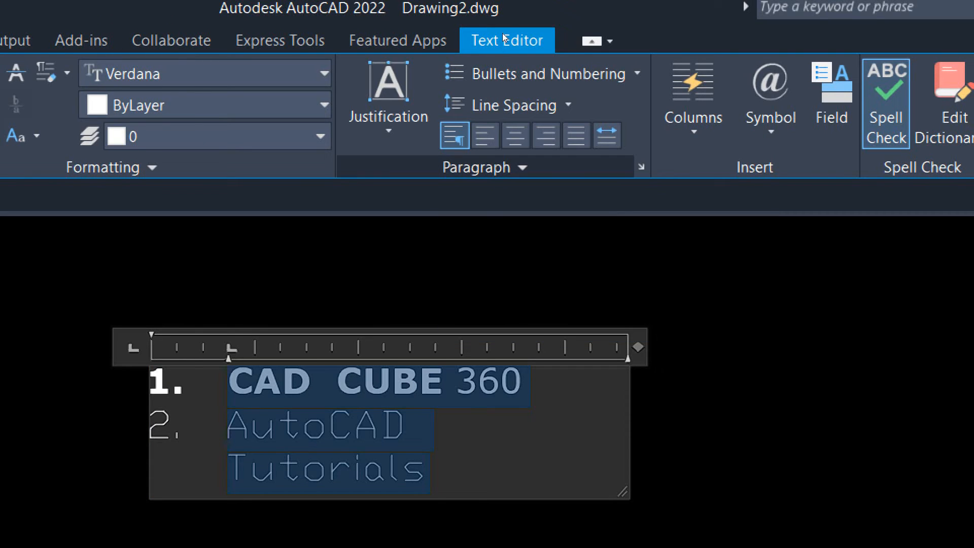
pyautogui.click(502, 69)
pyautogui.click(545, 136)
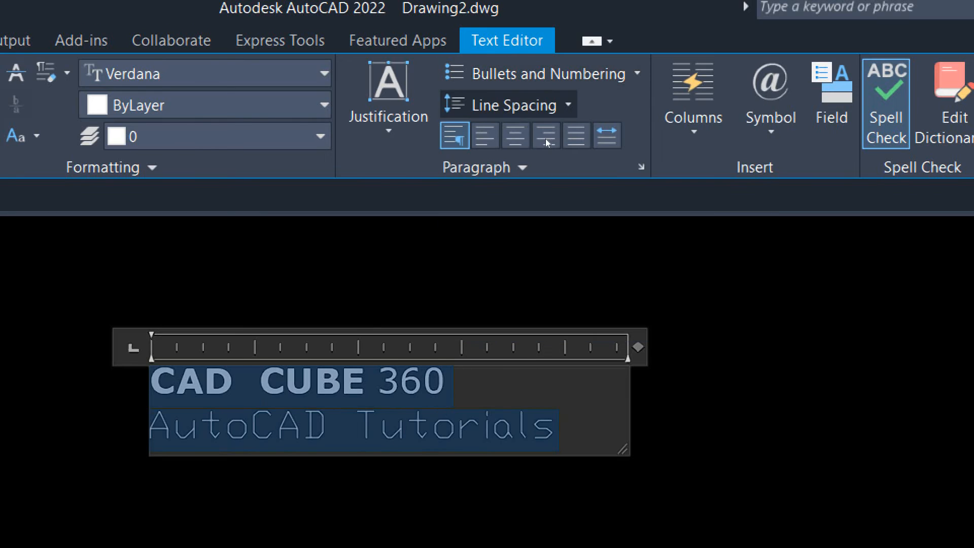
pyautogui.click(558, 418)
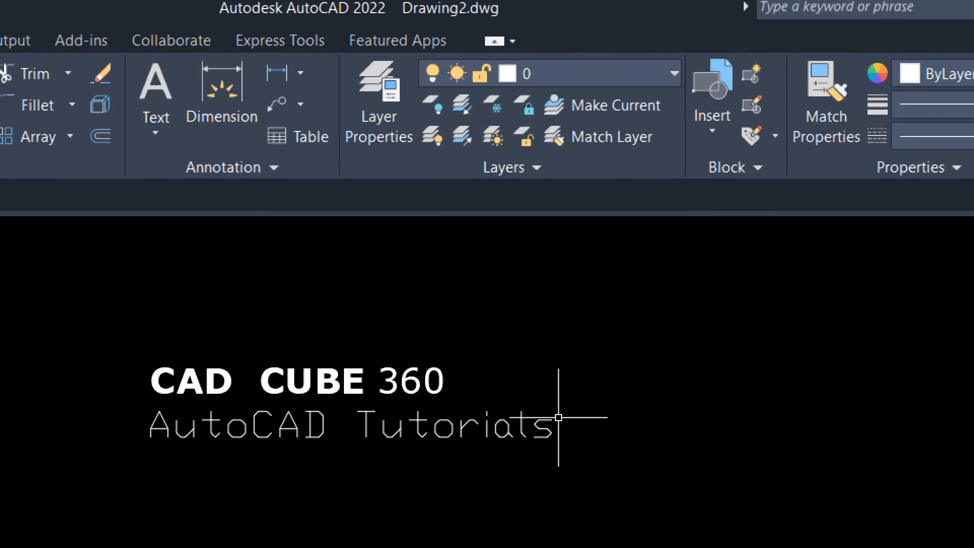
# Step: Add a third line to the multiline text with a Date field in the March 15, 2022 format and close the editor
pyautogui.click(532, 425)
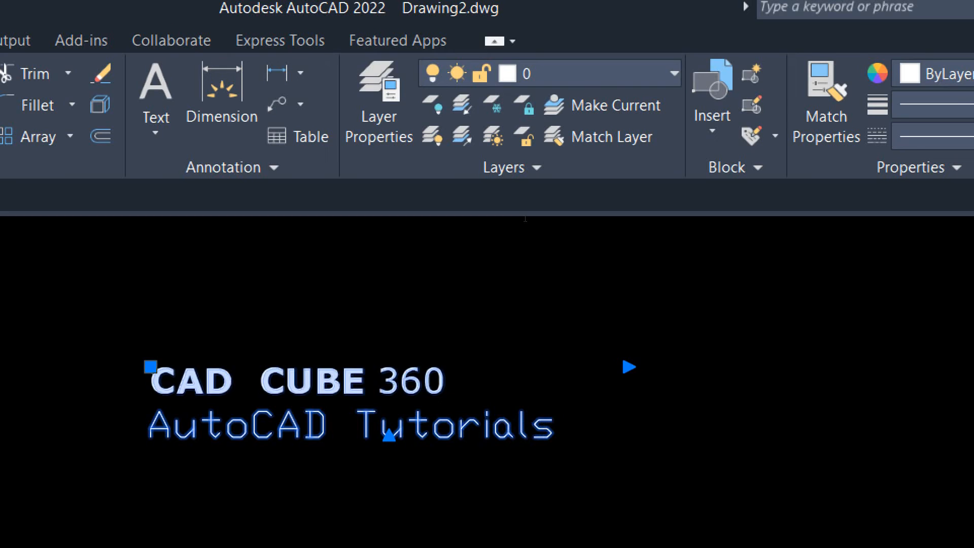
pyautogui.doubleClick(552, 423)
pyautogui.press('Return')
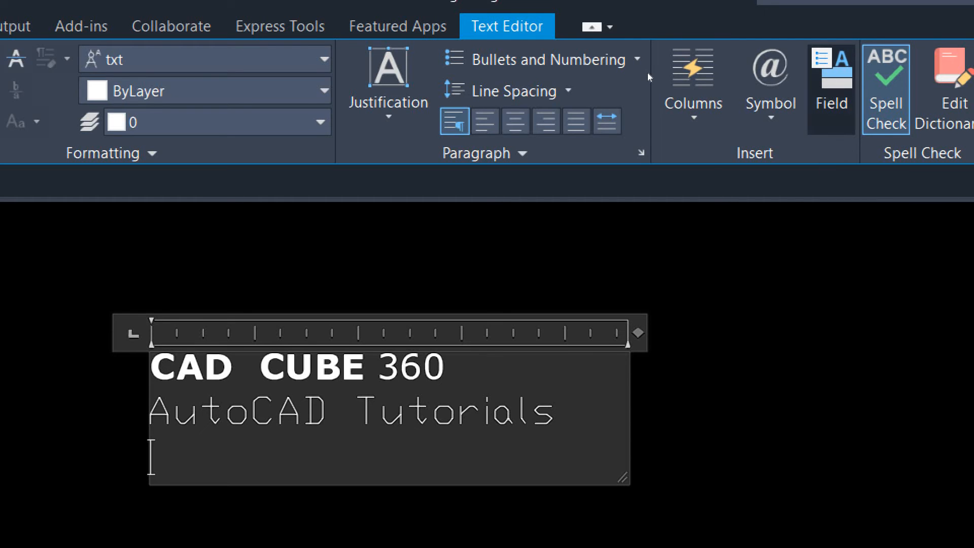
pyautogui.click(831, 86)
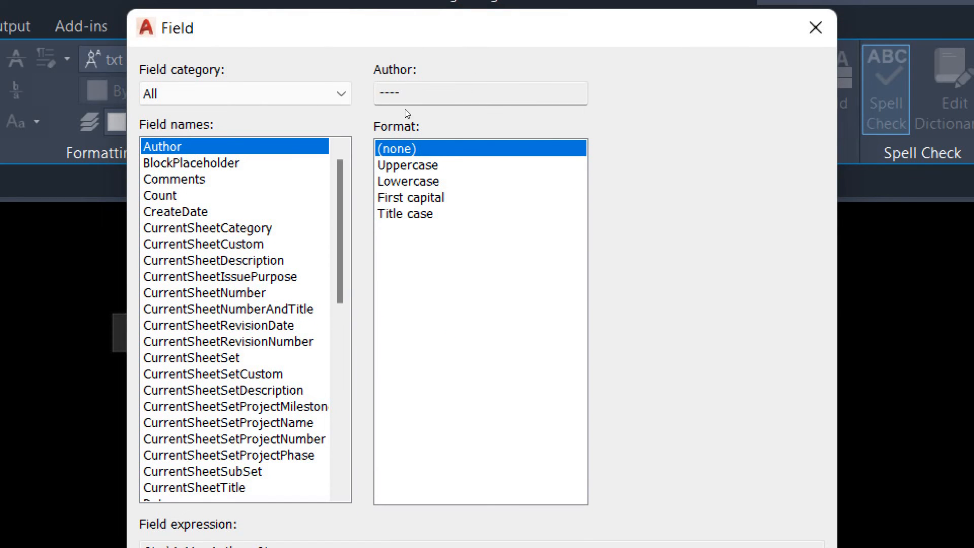
pyautogui.scroll(-3, 320, 196)
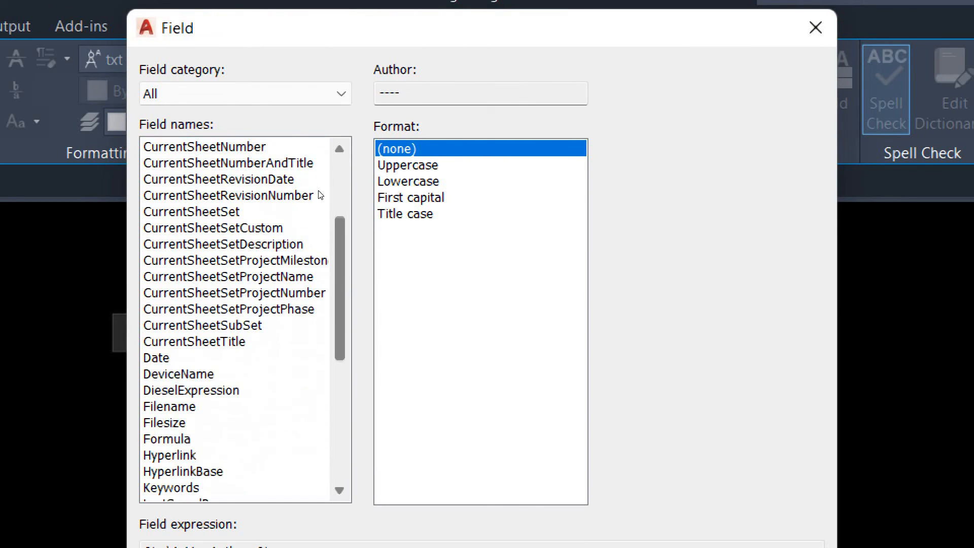
pyautogui.press('d')
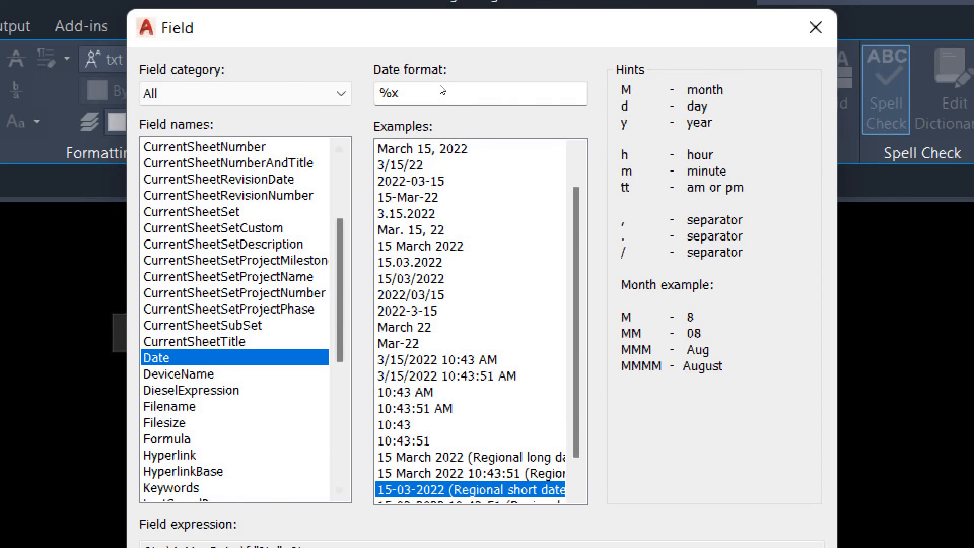
pyautogui.click(446, 149)
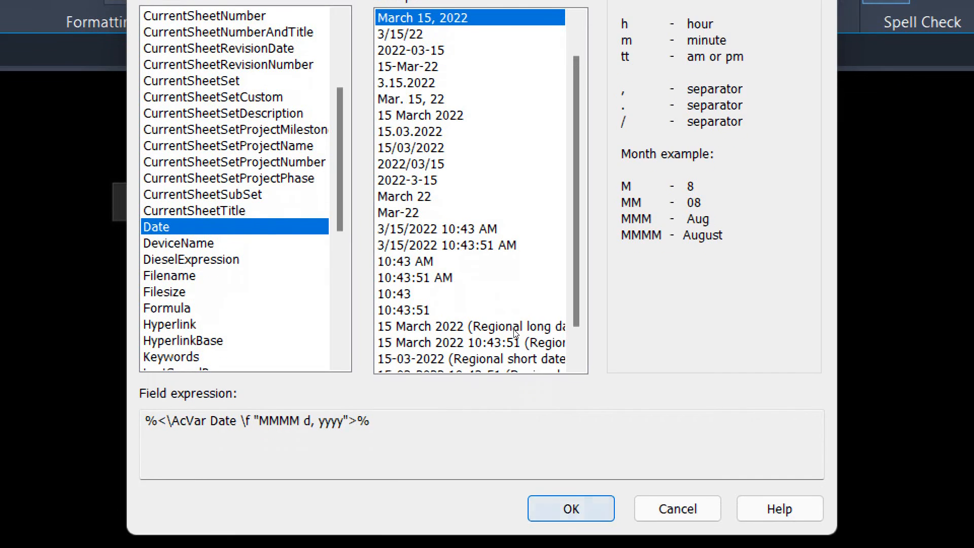
pyautogui.click(568, 507)
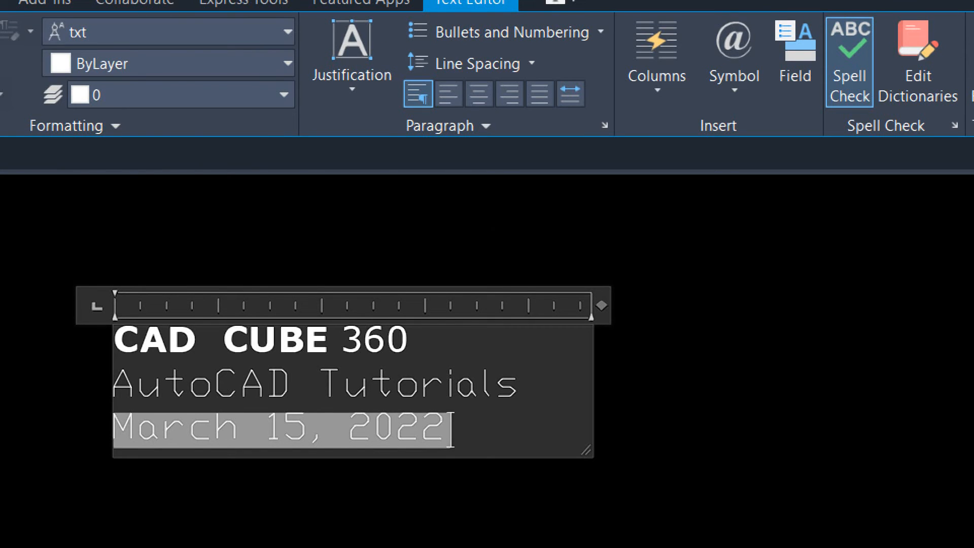
pyautogui.click(453, 475)
pyautogui.moveTo(428, 452); pyautogui.dragTo(464, 443, button='middle')
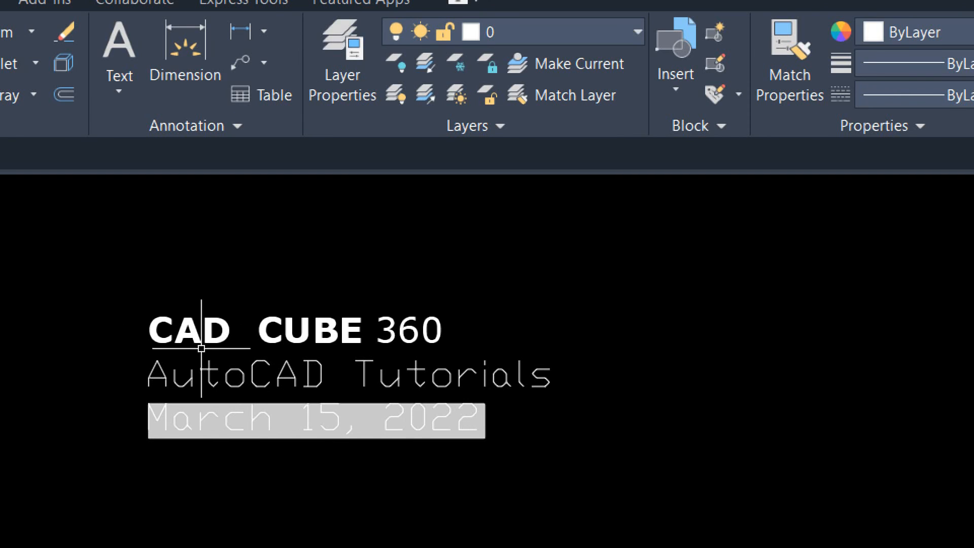
# Step: Reopen the multiline text and start a new line below the date field
pyautogui.click(410, 422)
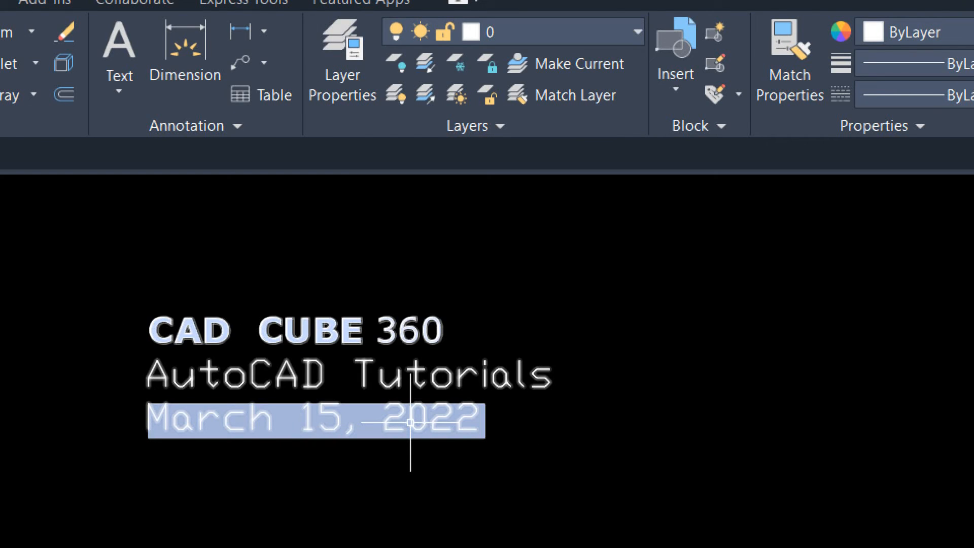
pyautogui.press('Escape')
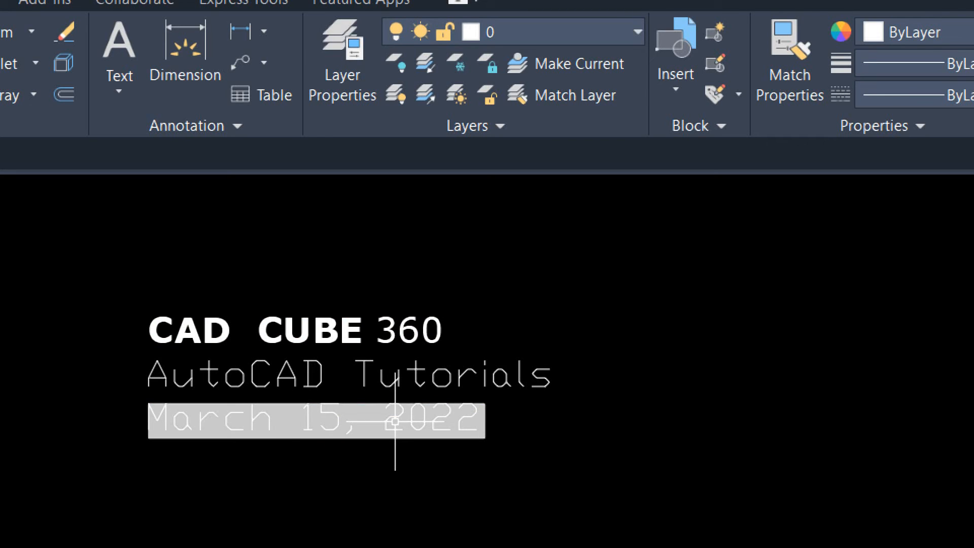
pyautogui.doubleClick(395, 422)
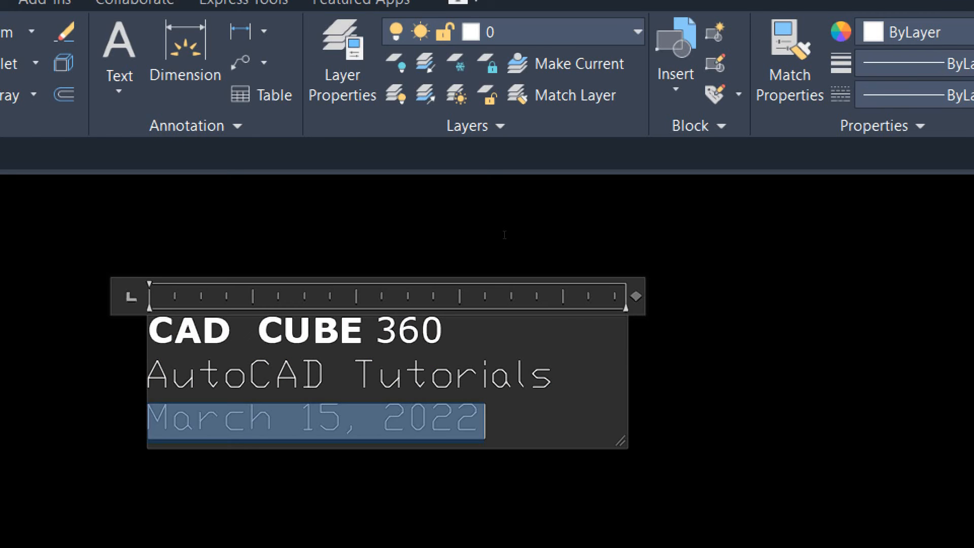
pyautogui.press('Return')
pyautogui.press('Return')
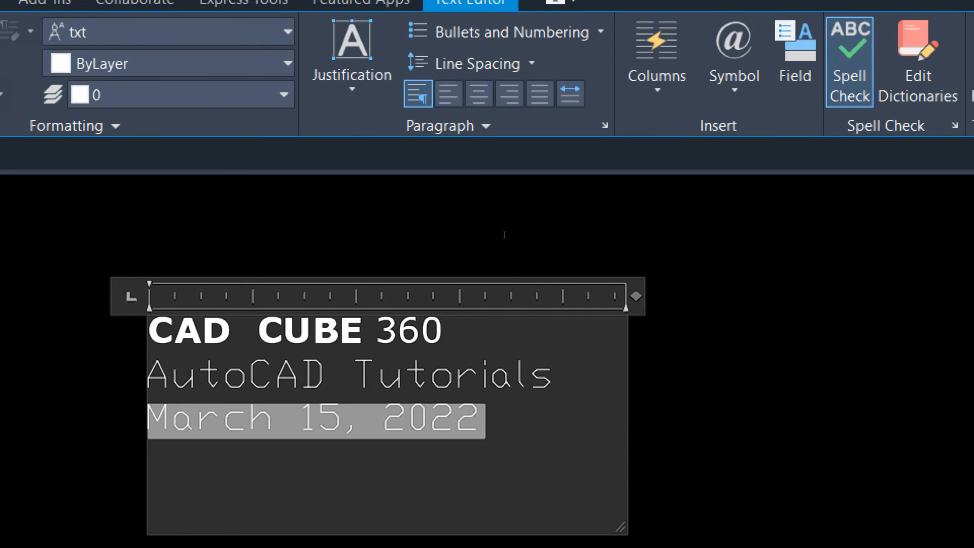
pyautogui.press('BackSpace')
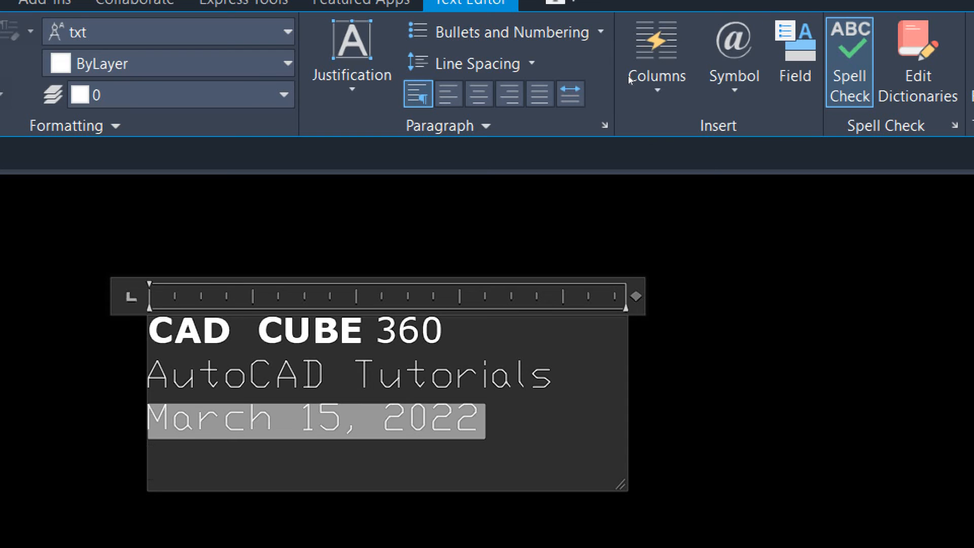
# Step: Try inserting the degrees, plus/minus, diameter and almost equal symbols on the new line, and delete them all
pyautogui.click(734, 76)
pyautogui.click(751, 126)
pyautogui.click(734, 76)
pyautogui.click(750, 159)
pyautogui.click(734, 77)
pyautogui.click(751, 190)
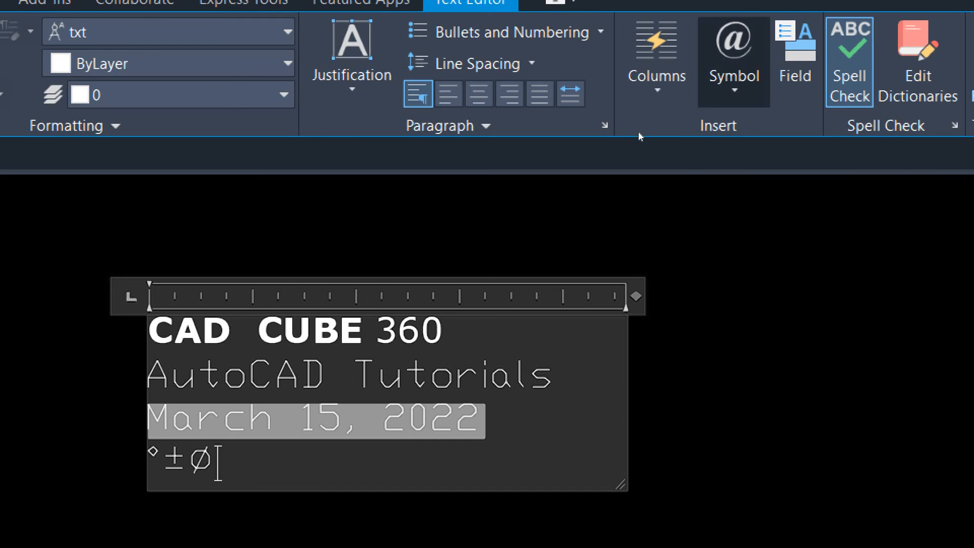
pyautogui.click(734, 76)
pyautogui.click(750, 220)
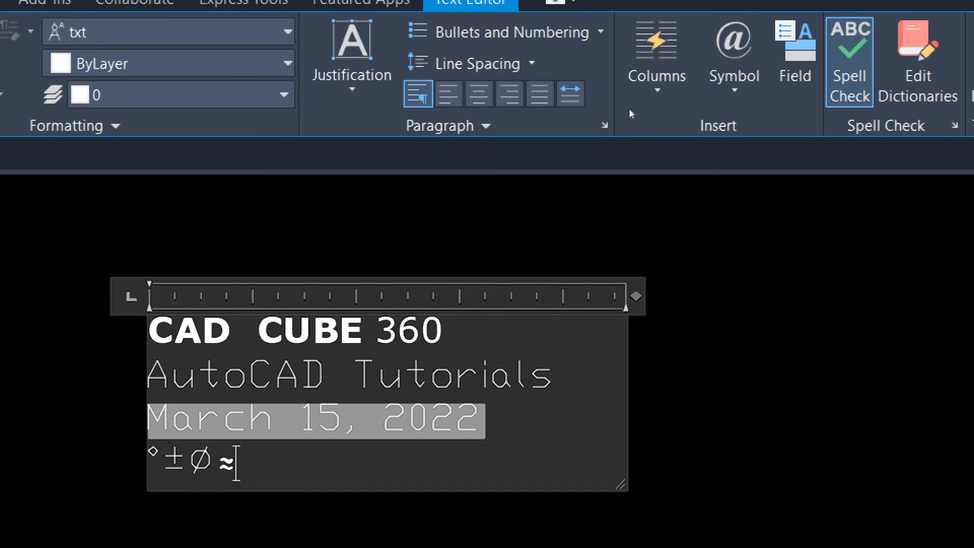
pyautogui.hotkey('shift', 'Home')
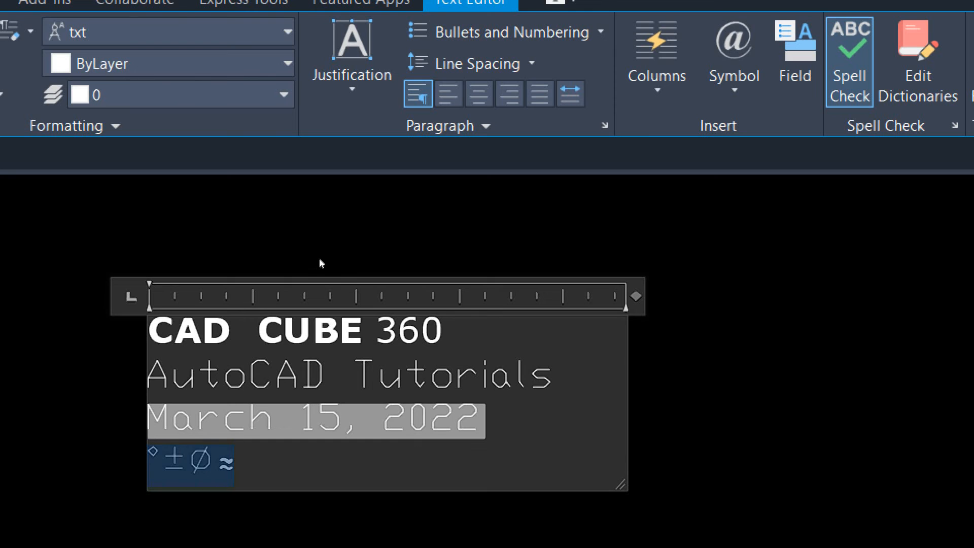
pyautogui.press('Delete')
# Step: Enter the diameter and degree symbols below the date with the codes %%c and %%d, and finish the text edit
pyautogui.click(734, 51)
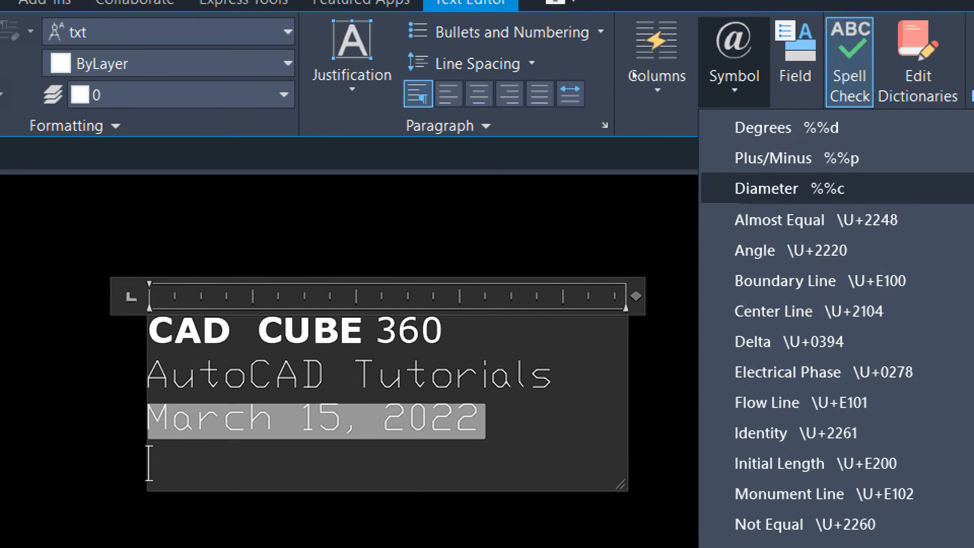
pyautogui.click(351, 277)
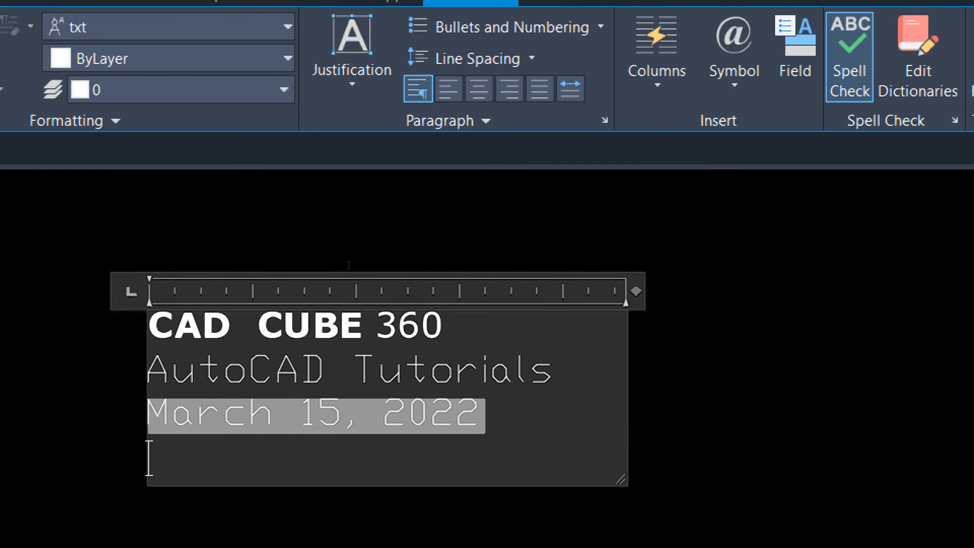
pyautogui.write('%%c%')
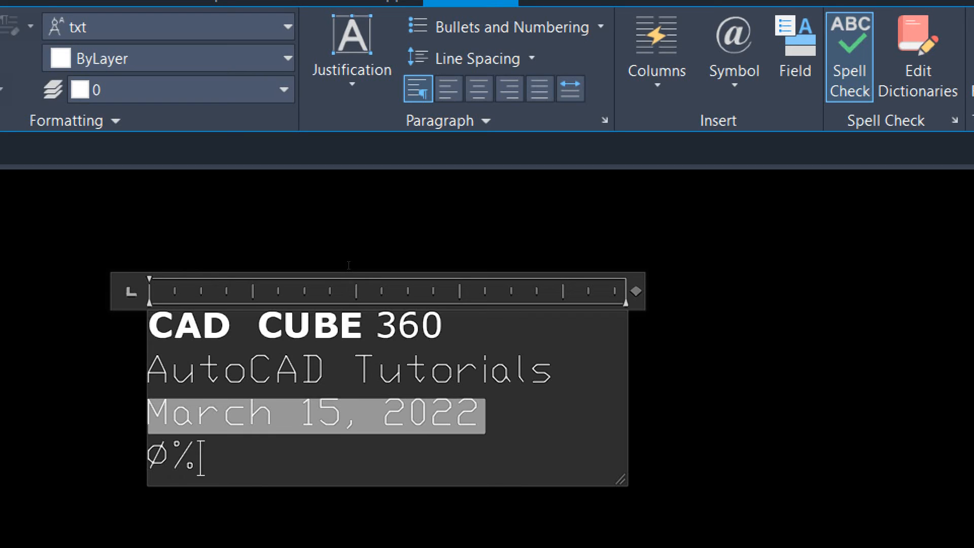
pyautogui.write('%d')
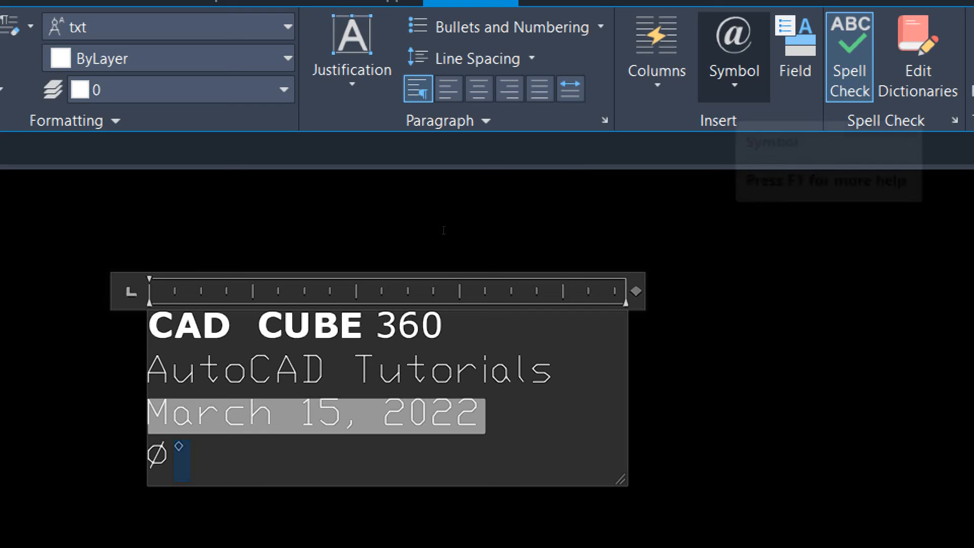
pyautogui.click(263, 508)
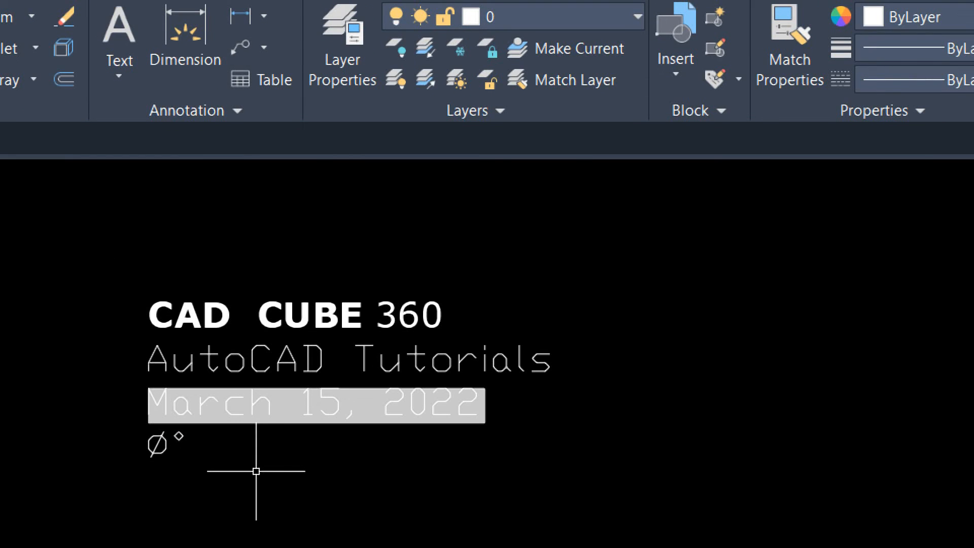
# Step: Reopen the multiline text to review the available symbols and their codes, and leave the editor without changes
pyautogui.click(157, 452)
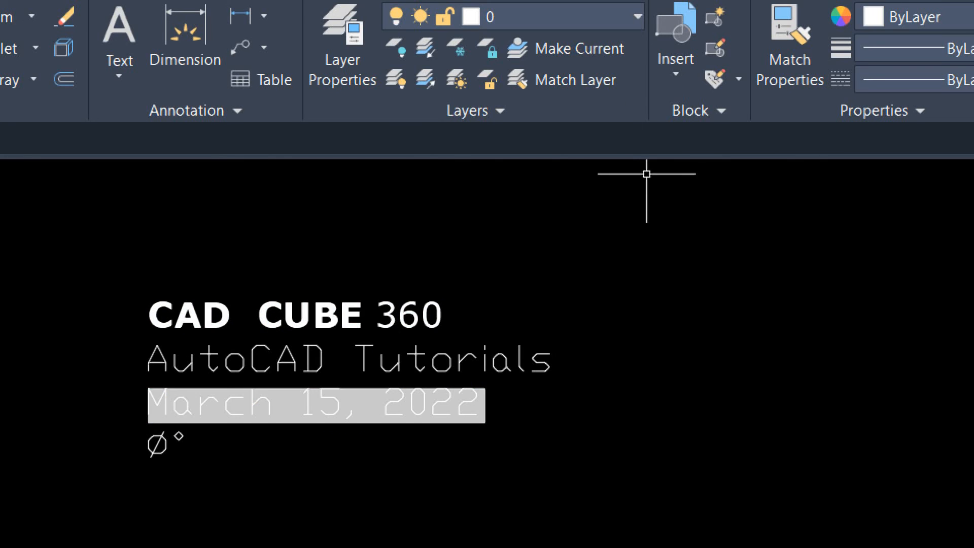
pyautogui.doubleClick(378, 314)
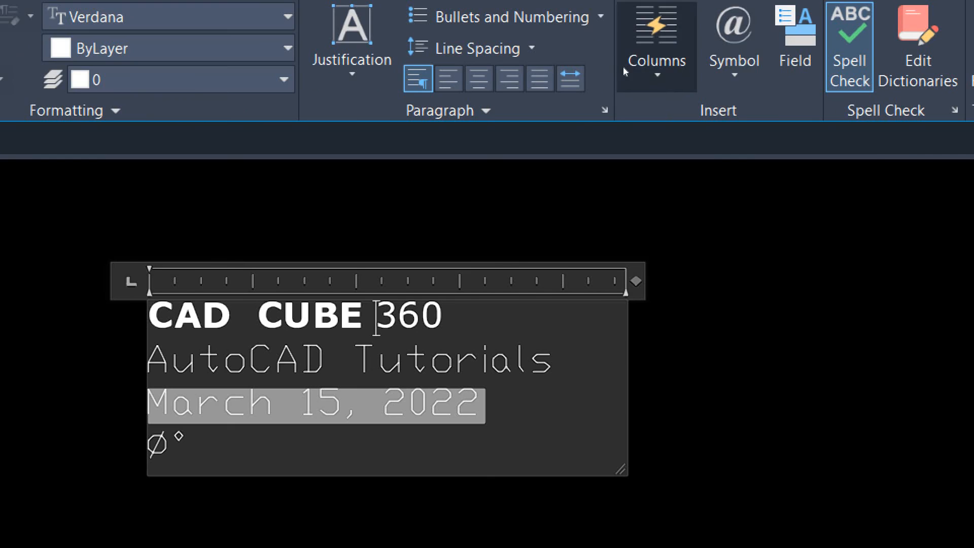
pyautogui.click(735, 61)
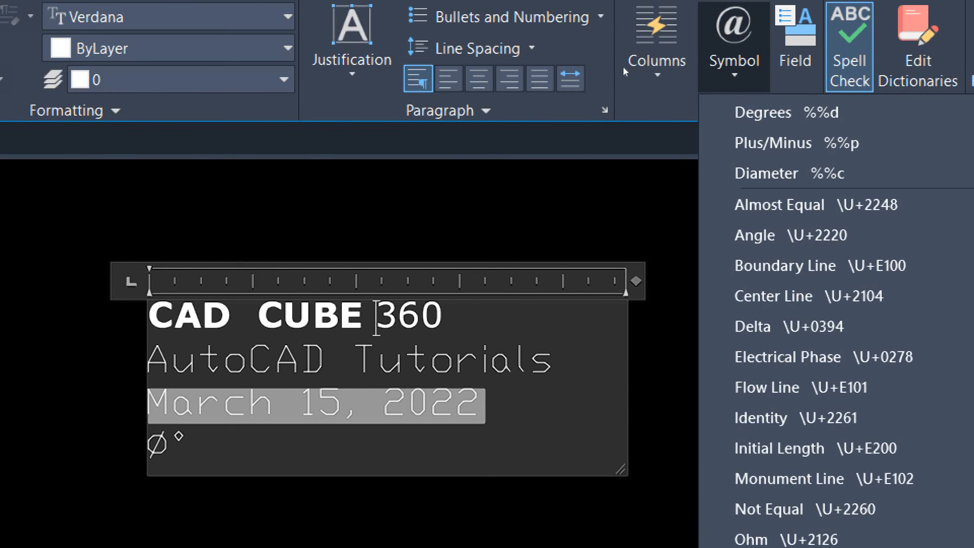
pyautogui.click(673, 215)
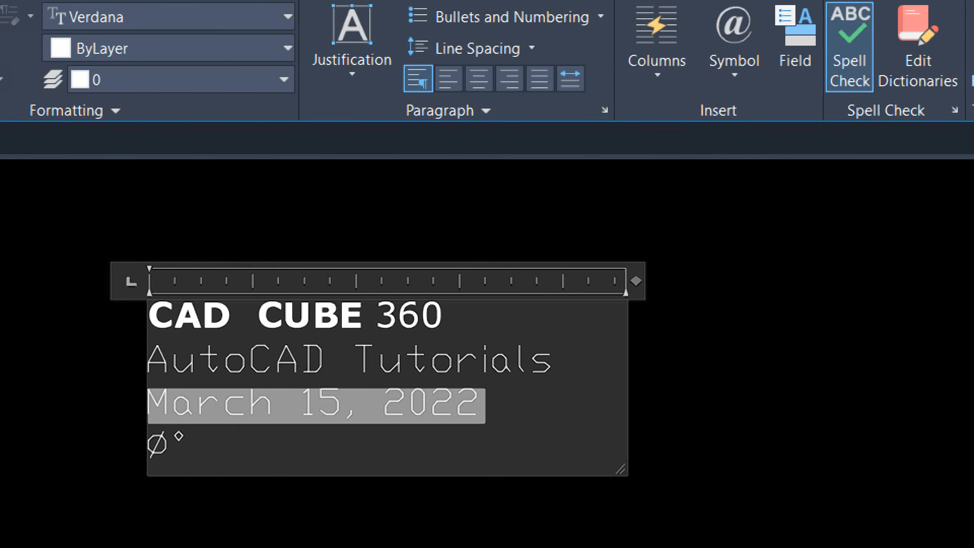
pyautogui.click(673, 215)
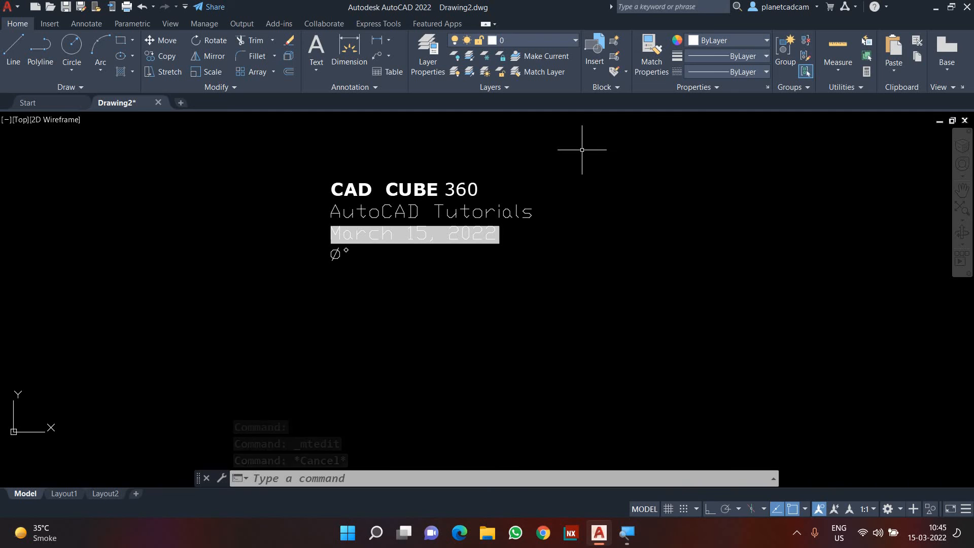
# Step: Erase the whole multiline text object from the drawing
pyautogui.click(443, 169)
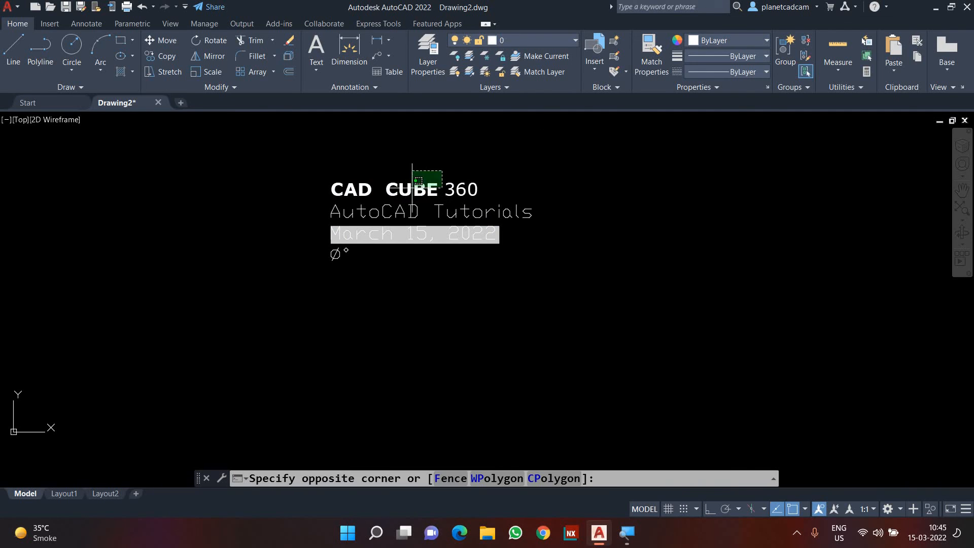
pyautogui.click(308, 274)
pyautogui.press('Delete')
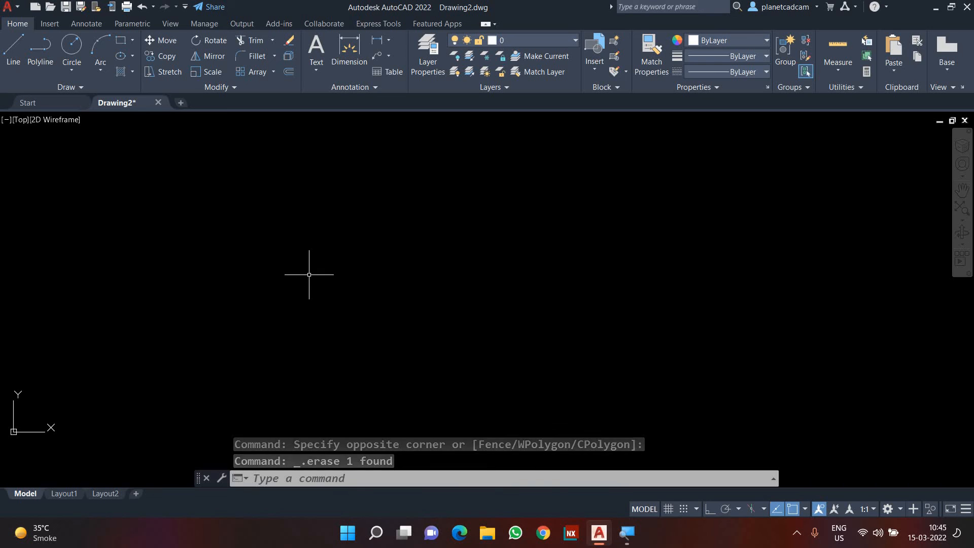
# Step: Create a new text style named annotations
pyautogui.write('ST')
pyautogui.press('Return')
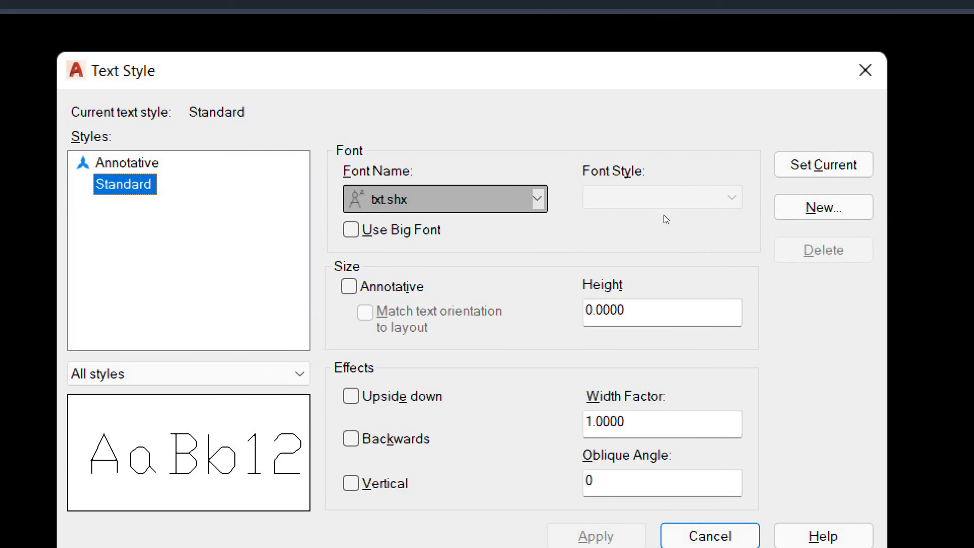
pyautogui.hotkey('alt', 'n')
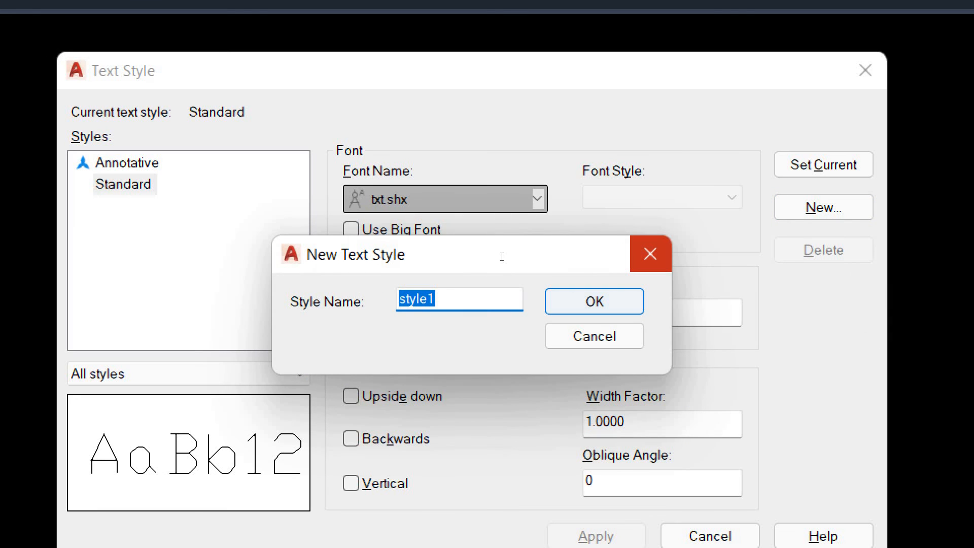
pyautogui.write('a')
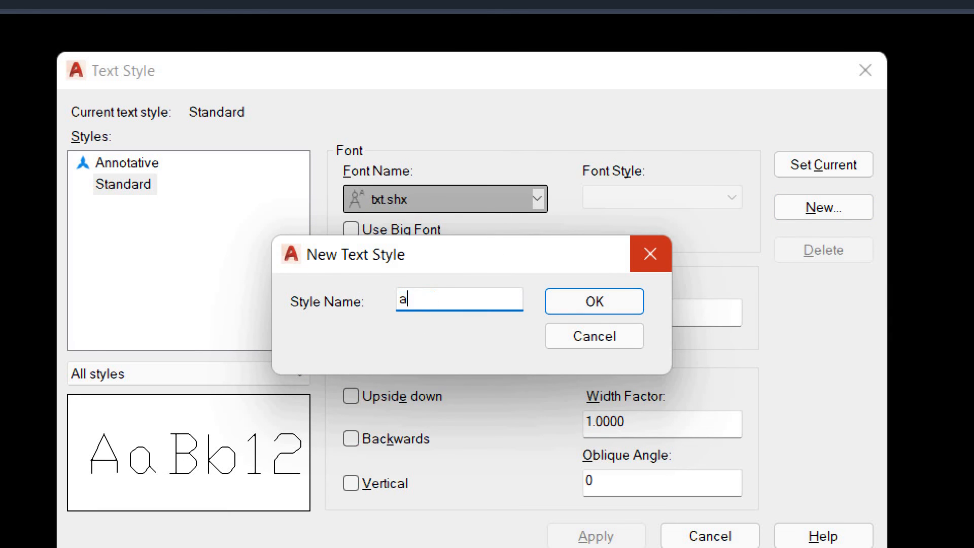
pyautogui.write('nnotatio')
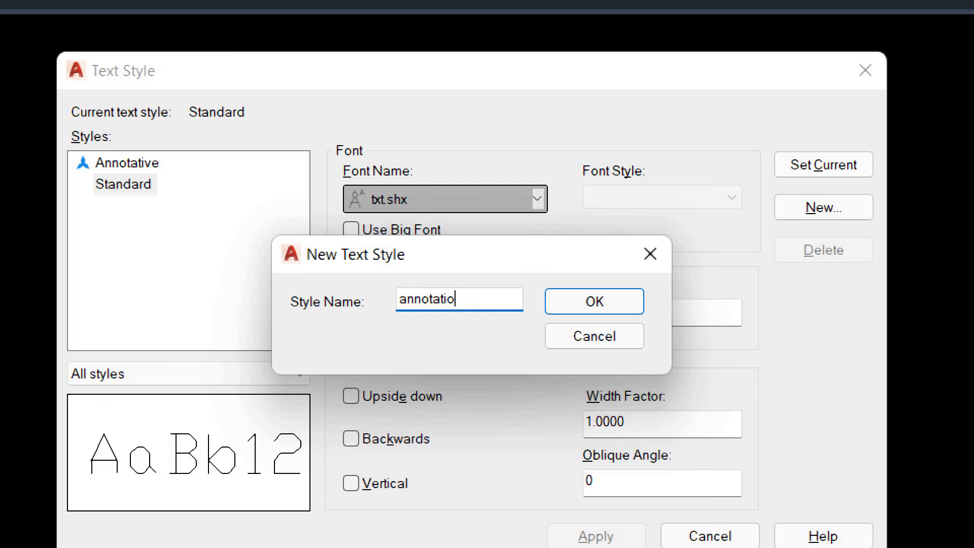
pyautogui.write('ns')
pyautogui.press('Return')
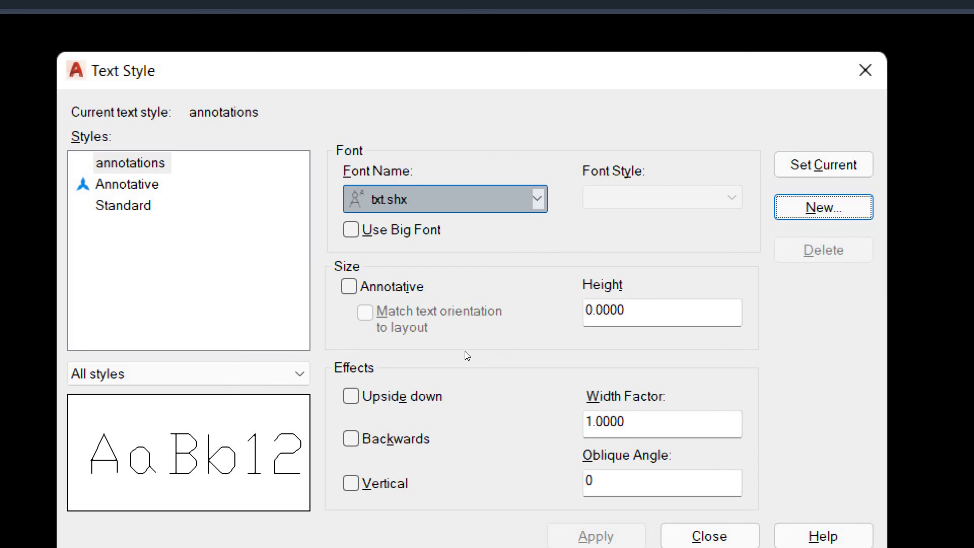
# Step: Preview the Vertical, Backwards and Upside down effects for the annotations style, switching each one off again
pyautogui.hotkey('alt', 'v')
pyautogui.hotkey('alt', 'v')
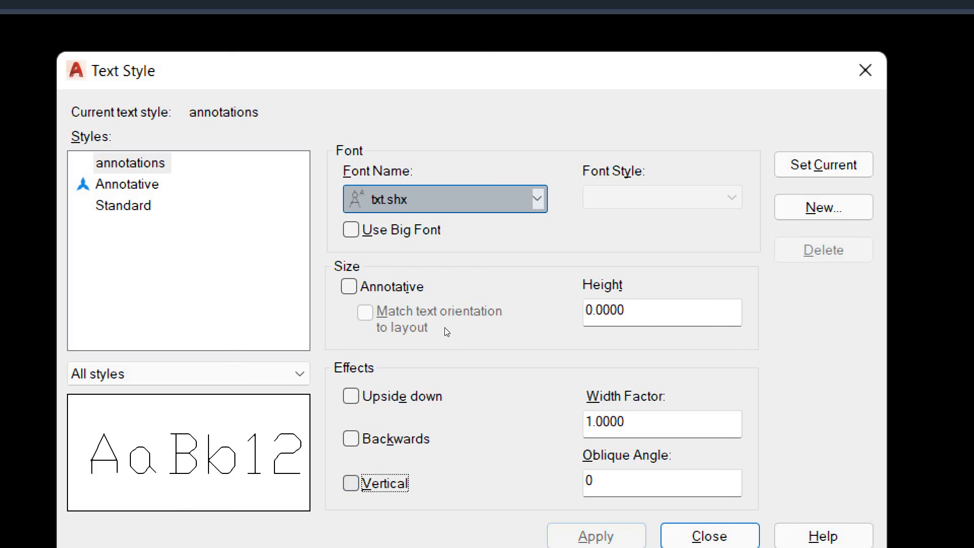
pyautogui.hotkey('alt', 'k')
pyautogui.hotkey('alt', 'k')
pyautogui.hotkey('alt', 'e')
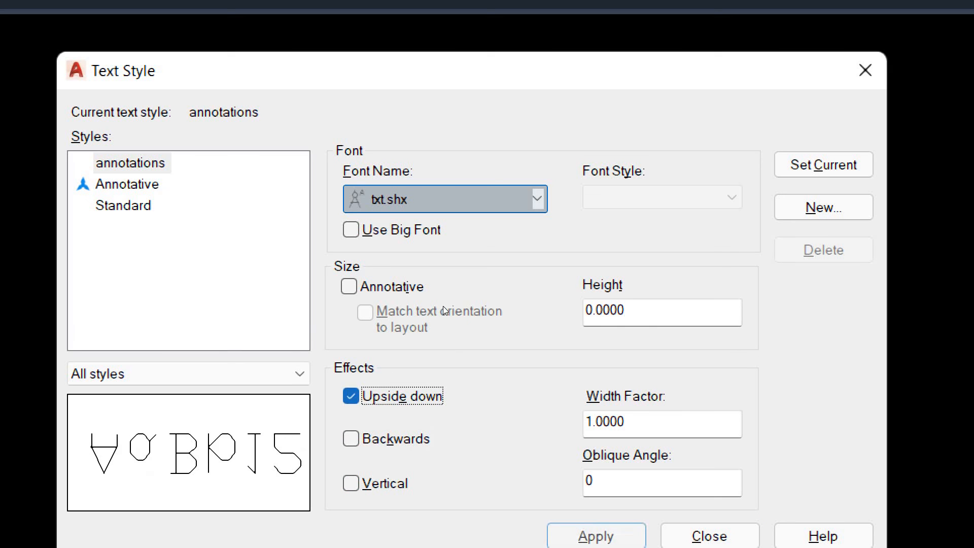
pyautogui.hotkey('alt', 'e')
# Step: Try width factors of 2, 10 and 1.2 for the annotations style, and return the factor to 1
pyautogui.hotkey('alt', 'w')
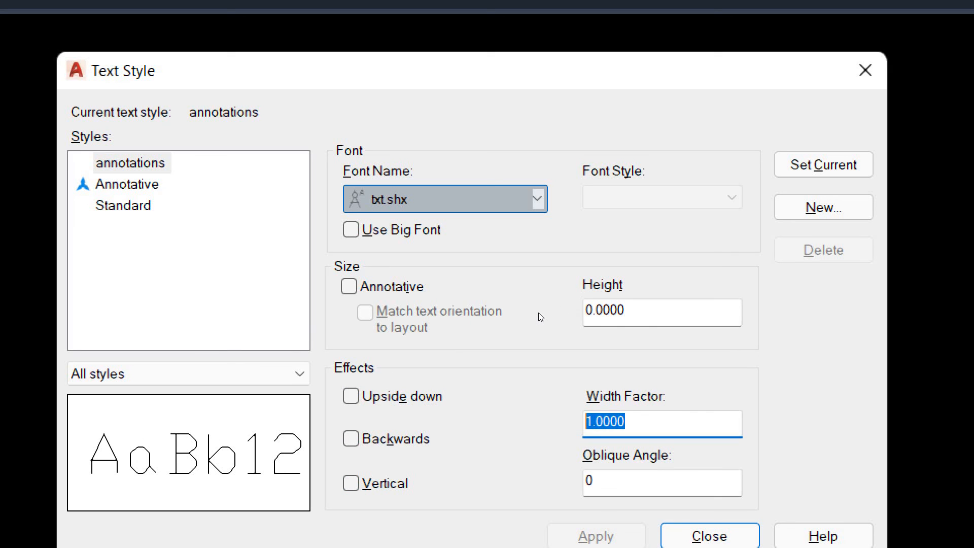
pyautogui.write('2')
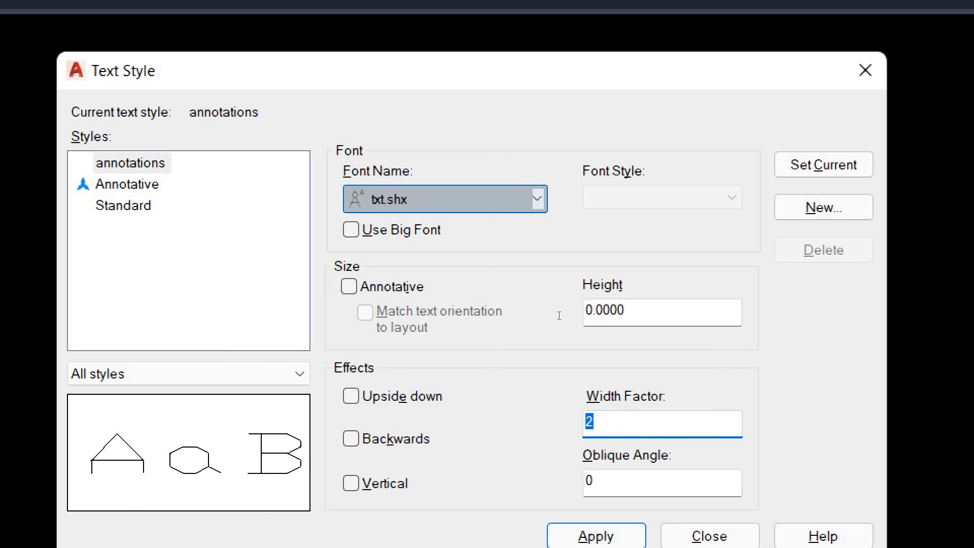
pyautogui.write('10')
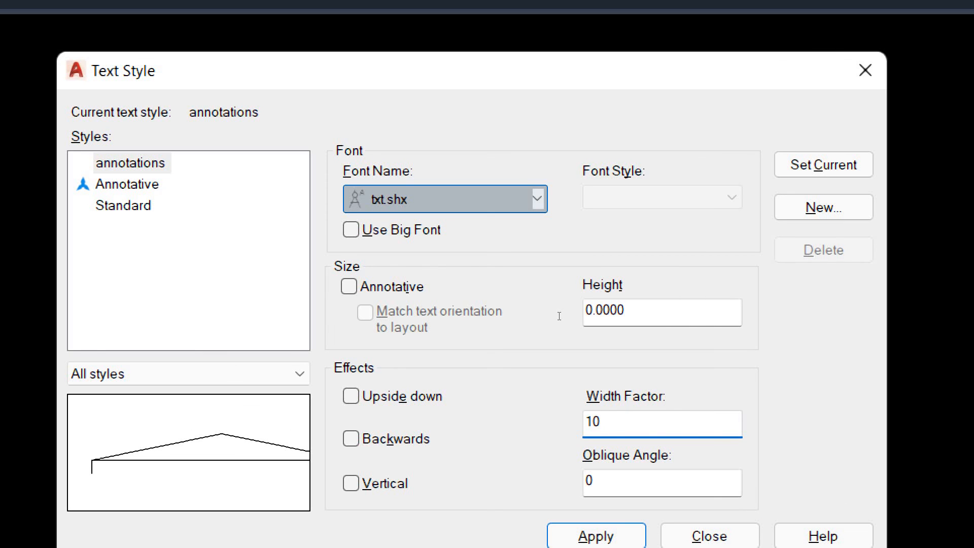
pyautogui.hotkey('alt', 'w')
pyautogui.write('1.2')
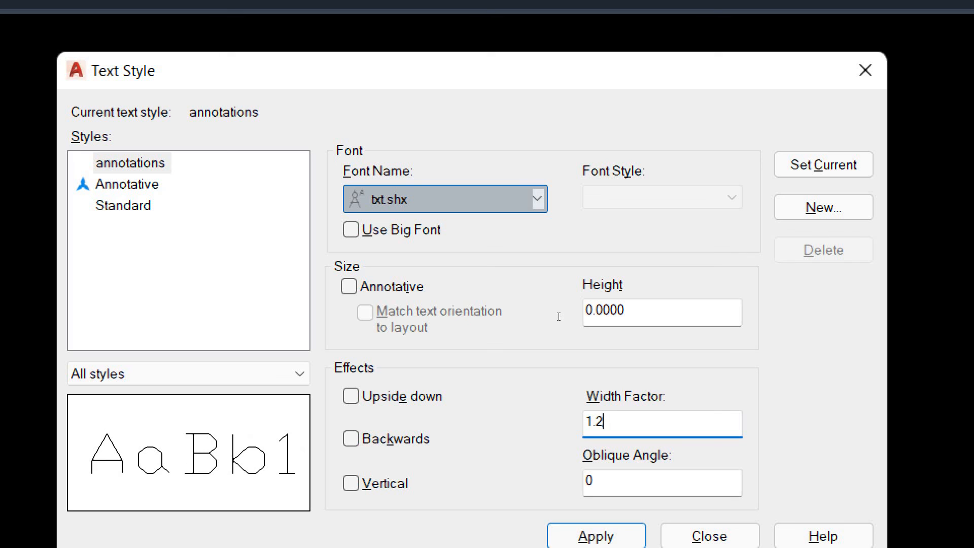
pyautogui.hotkey('alt', 'w')
pyautogui.write('1')
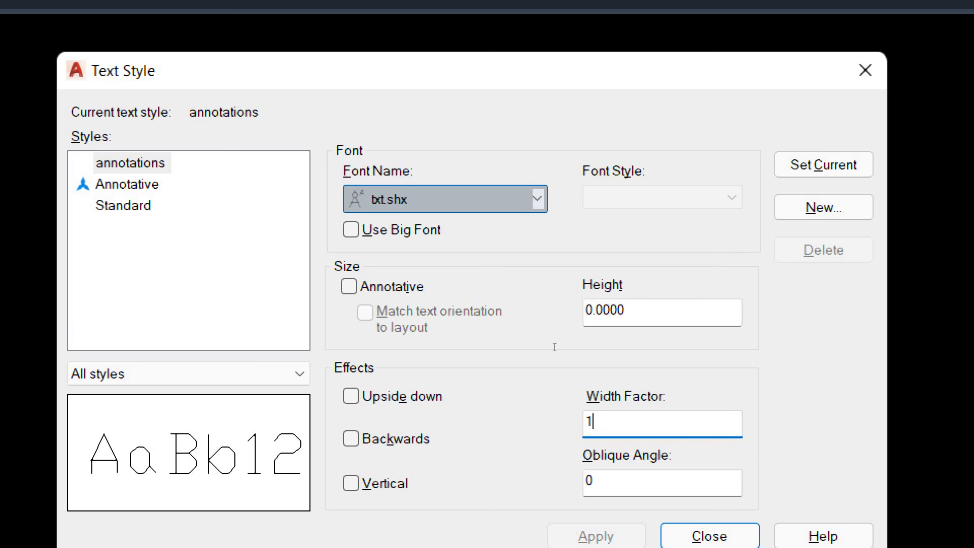
# Step: Try oblique angles of 30, -30 and -85 for the annotations style, and return the angle to 0
pyautogui.press('Tab')
pyautogui.write('30')
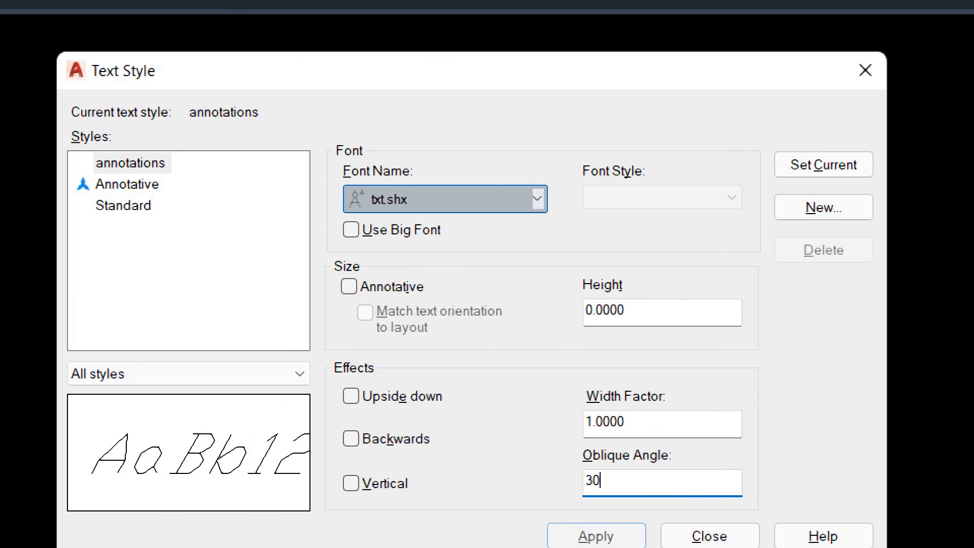
pyautogui.hotkey('alt', 'o')
pyautogui.write('-30')
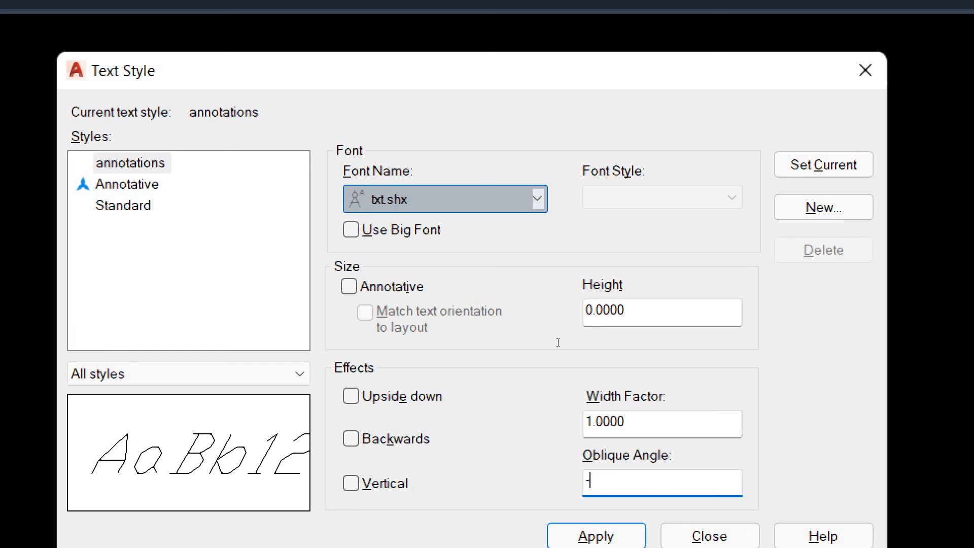
pyautogui.hotkey('shift', 'Left')
pyautogui.hotkey('shift', 'Left')
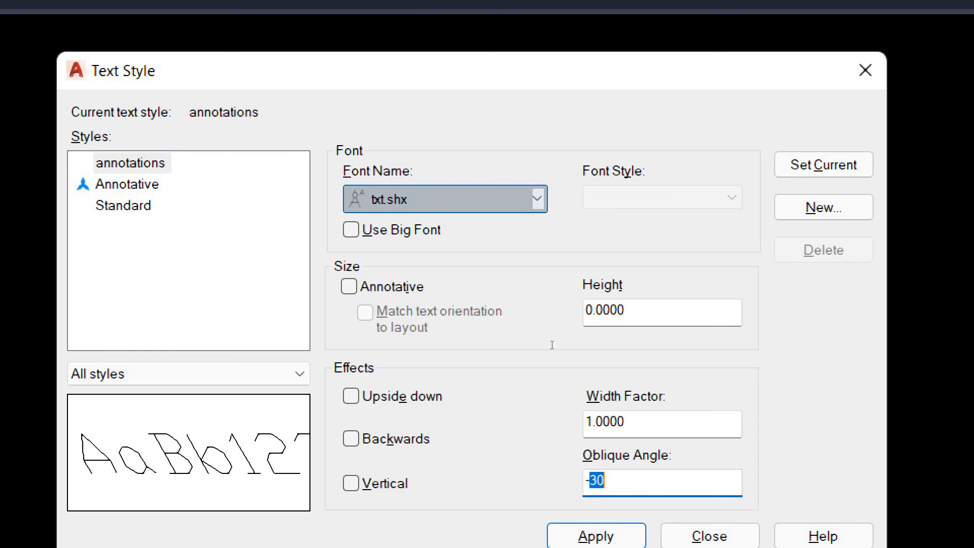
pyautogui.hotkey('shift', 'Left')
pyautogui.hotkey('shift', 'Left')
pyautogui.write('85')
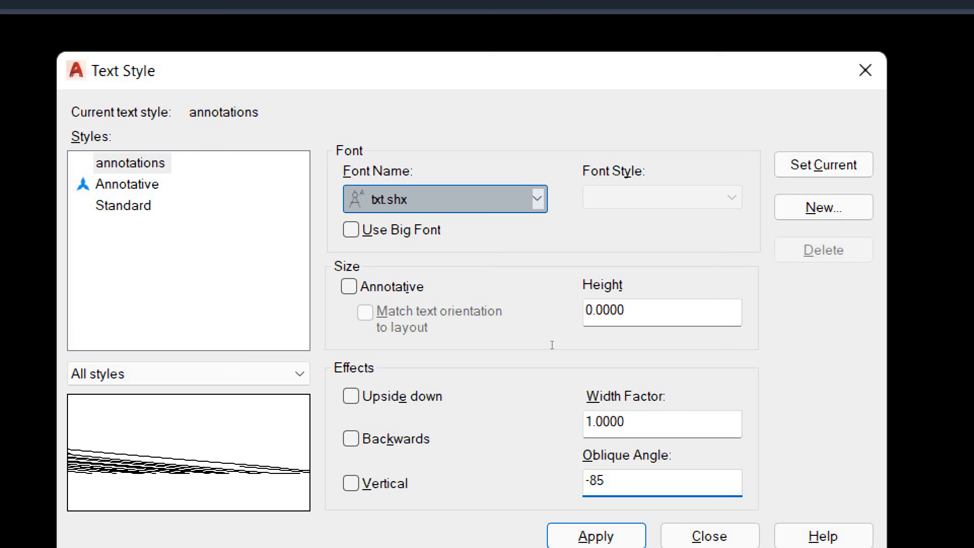
pyautogui.write('0')
pyautogui.press('Return')
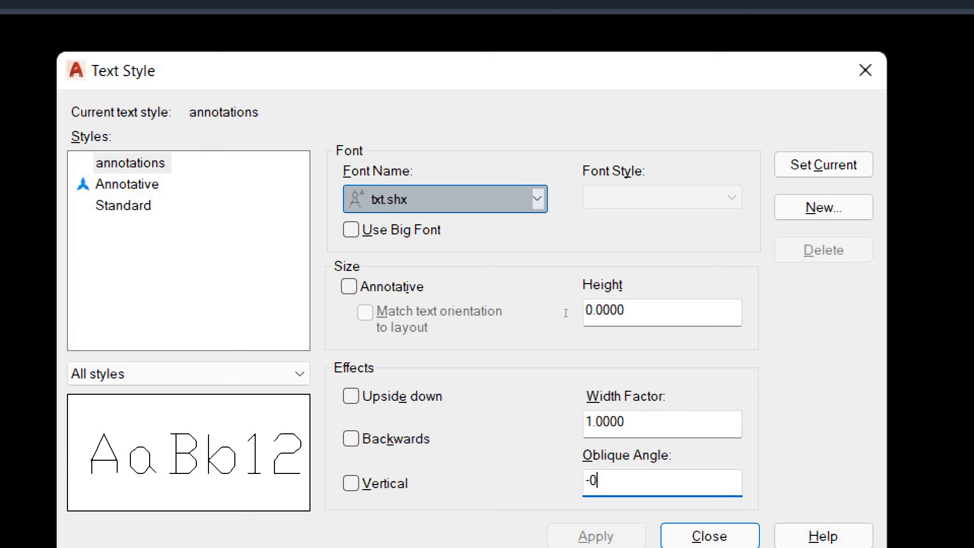
pyautogui.click(629, 423)
pyautogui.hotkey('shift', 'Tab')
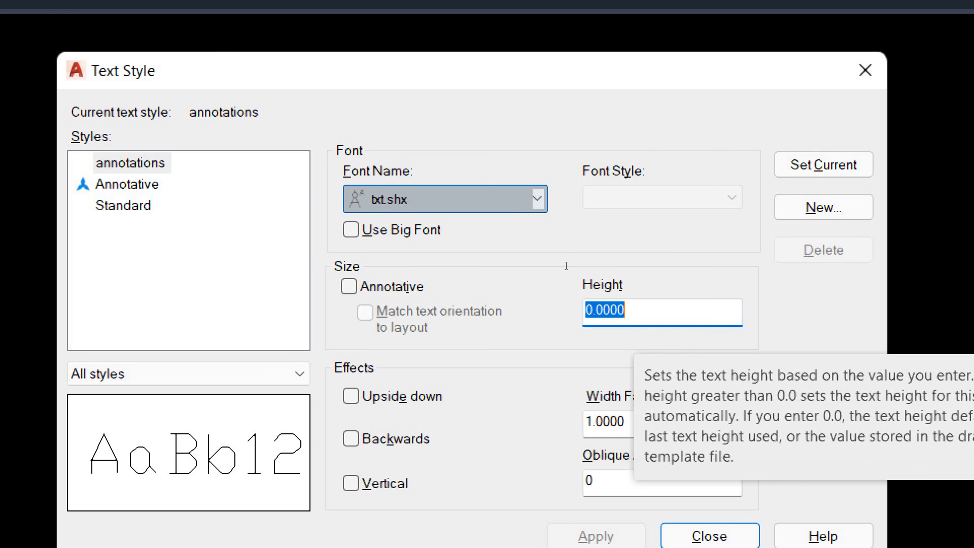
# Step: Try Times New Roman Baltic and Verdana as the font of the annotations style
pyautogui.click(468, 206)
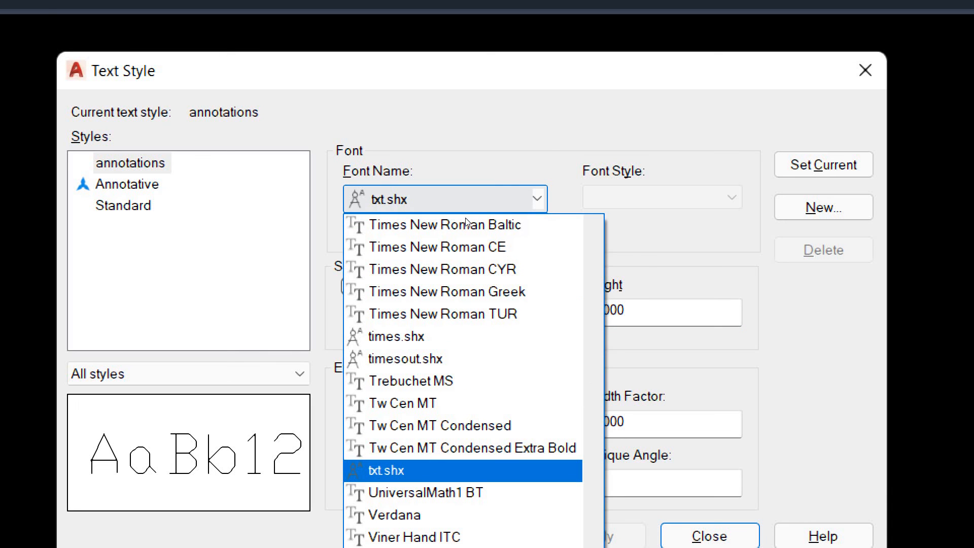
pyautogui.click(465, 219)
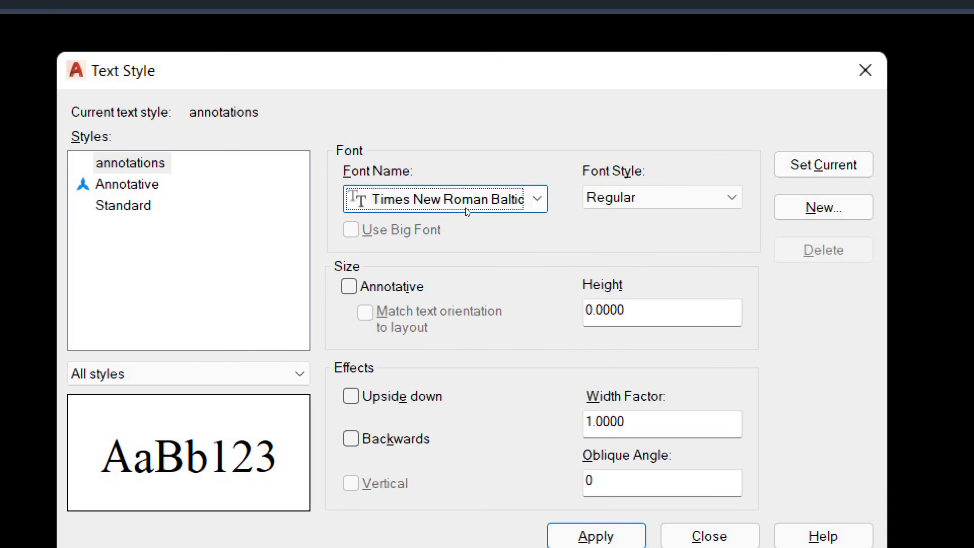
pyautogui.click(465, 208)
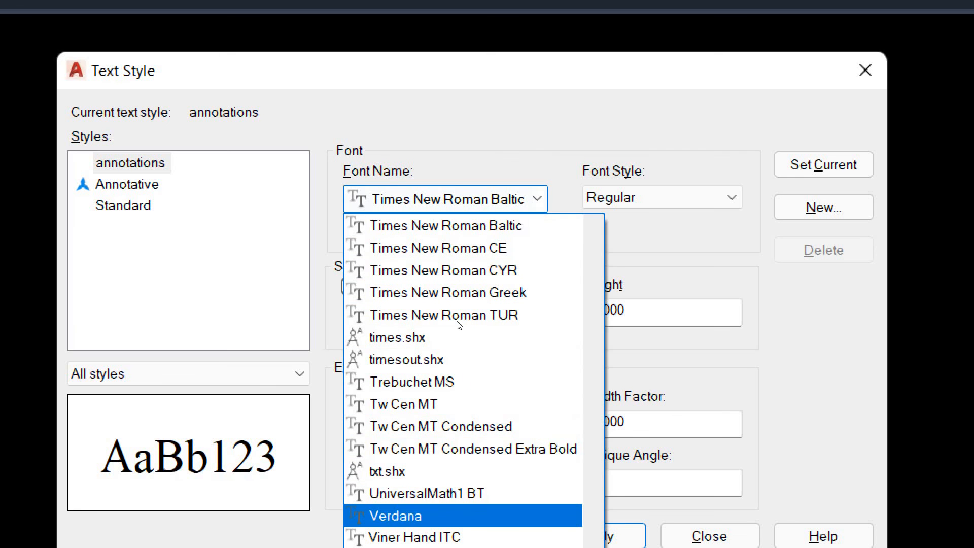
pyautogui.click(457, 515)
# Step: Preview the Bold, Bold Italic and Italic font styles for Verdana, and return the font style to Regular
pyautogui.click(589, 202)
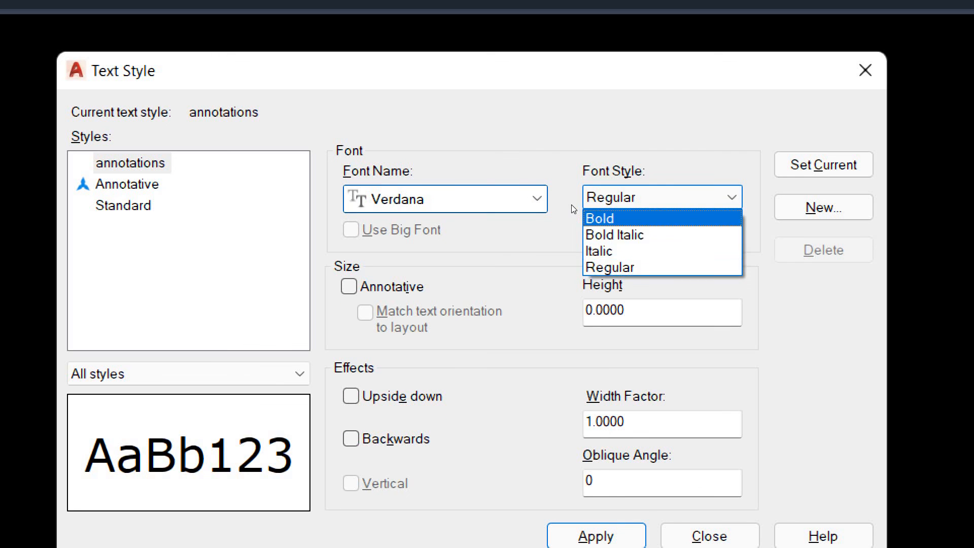
pyautogui.click(588, 218)
pyautogui.click(588, 201)
pyautogui.click(587, 234)
pyautogui.click(587, 200)
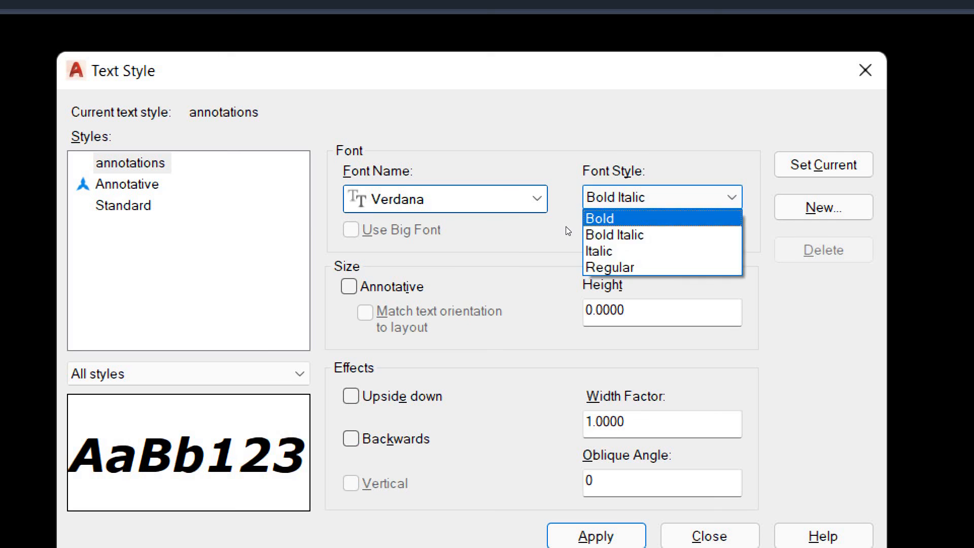
pyautogui.click(588, 251)
pyautogui.click(589, 199)
pyautogui.click(588, 267)
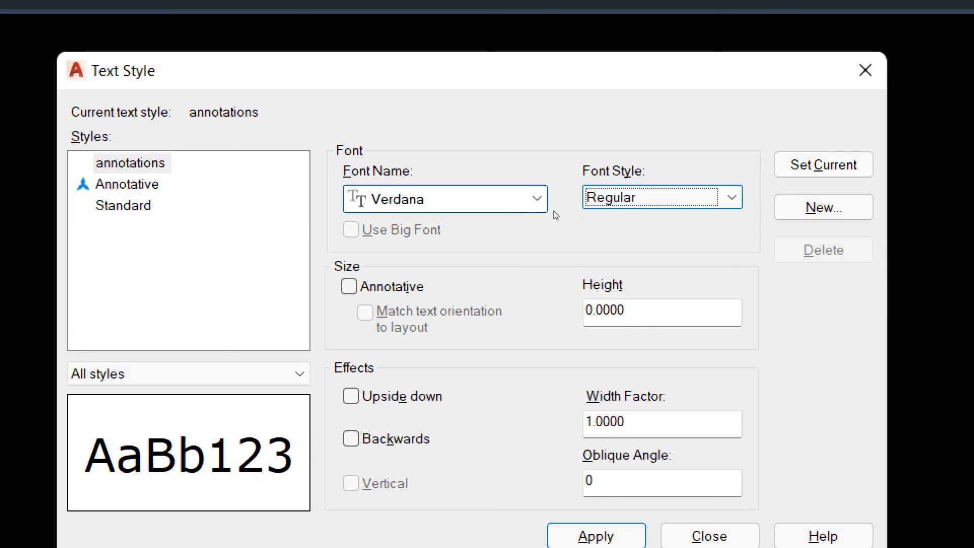
# Step: Try Times New Roman as the annotations style's font and view its available font styles
pyautogui.click(518, 209)
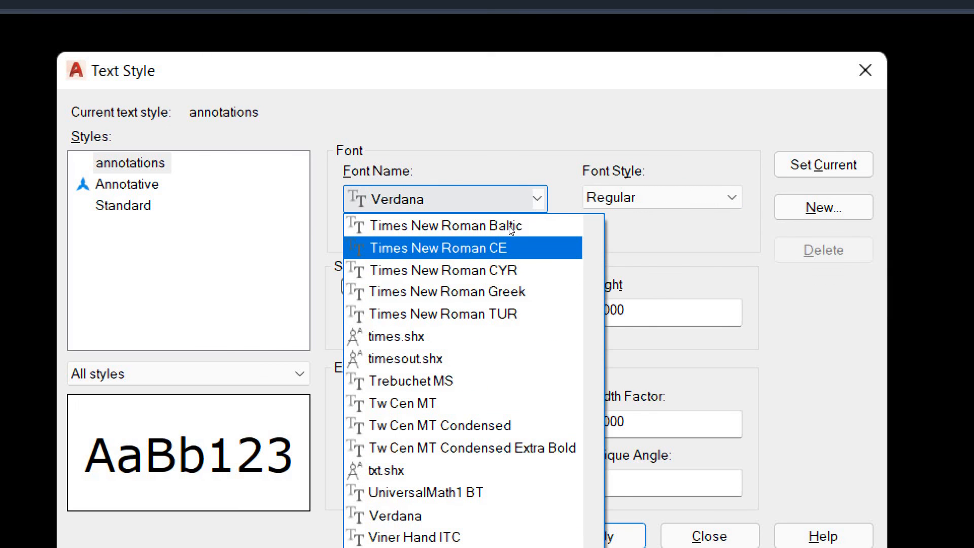
pyautogui.press('Down')
pyautogui.press('Down')
pyautogui.press('Down')
pyautogui.scroll(1, 505, 264)
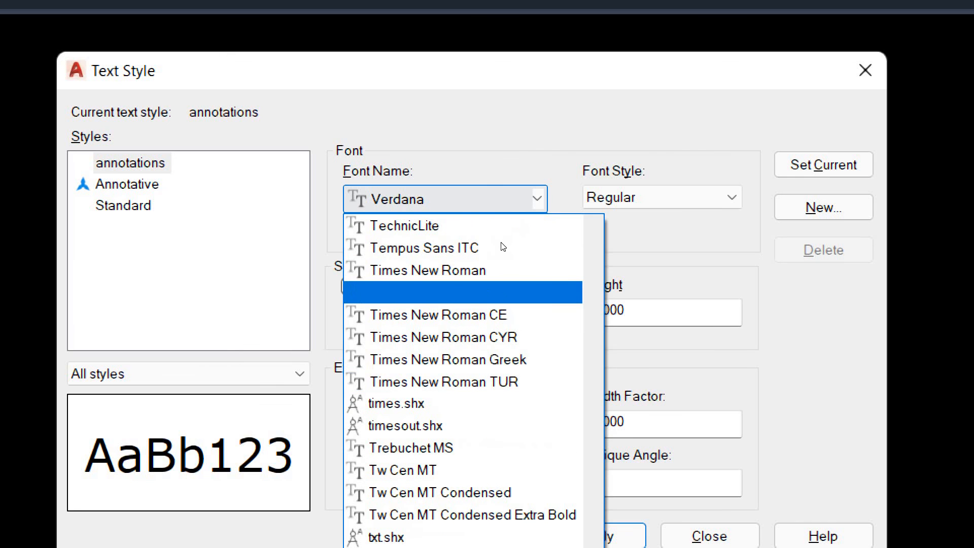
pyautogui.click(553, 268)
pyautogui.click(588, 201)
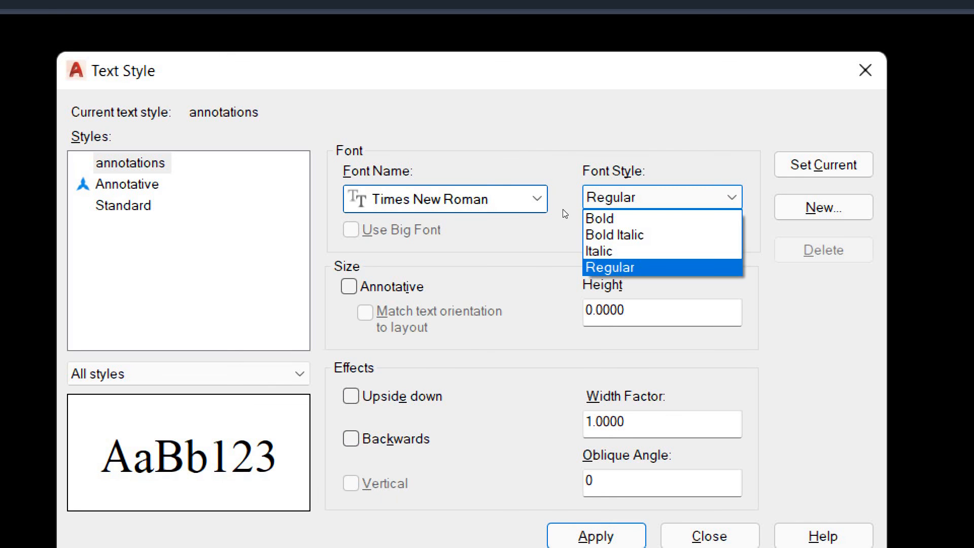
# Step: Set the annotations style's font to TechnicLite with the Regular font style
pyautogui.click(507, 211)
pyautogui.click(504, 208)
pyautogui.click(482, 248)
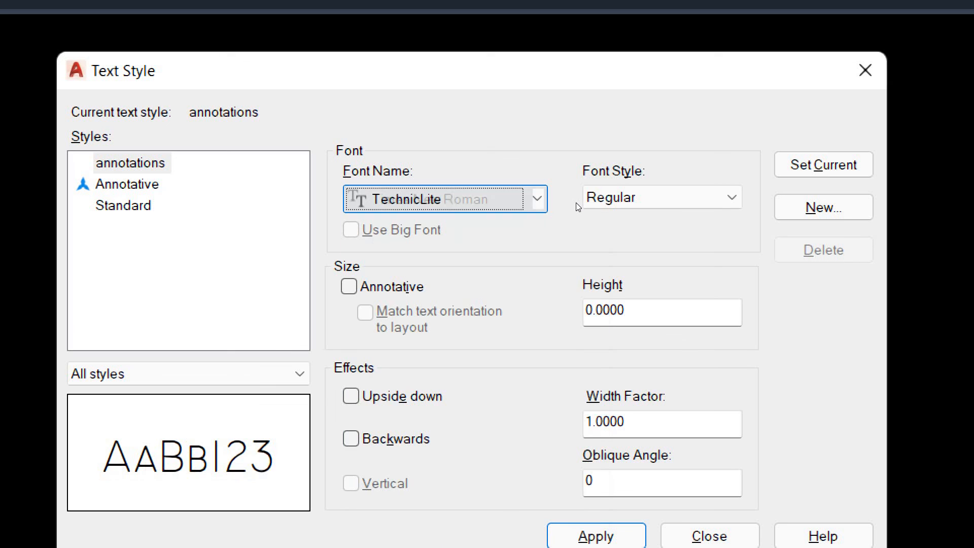
pyautogui.click(576, 202)
pyautogui.click(576, 202)
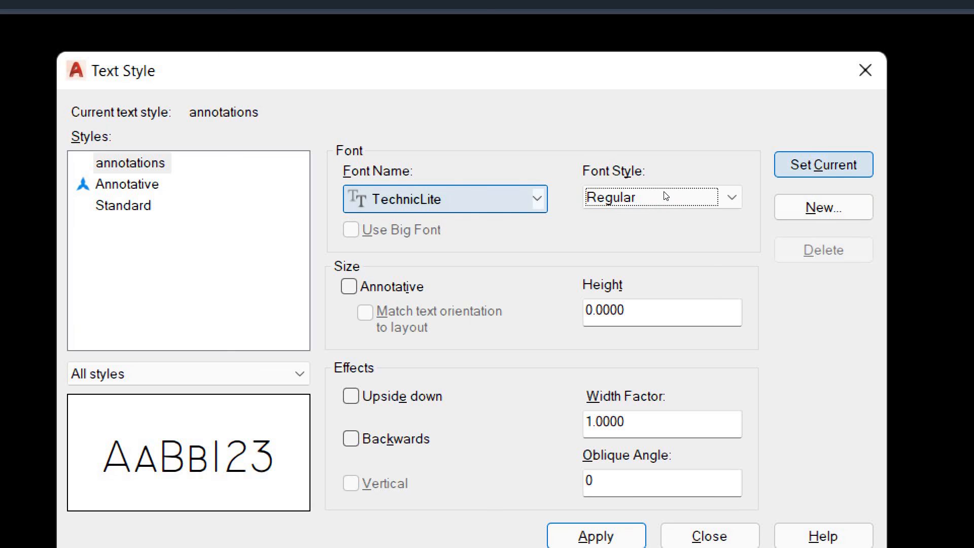
# Step: Make the annotations style current, save its changes and close the text style settings
pyautogui.click(827, 166)
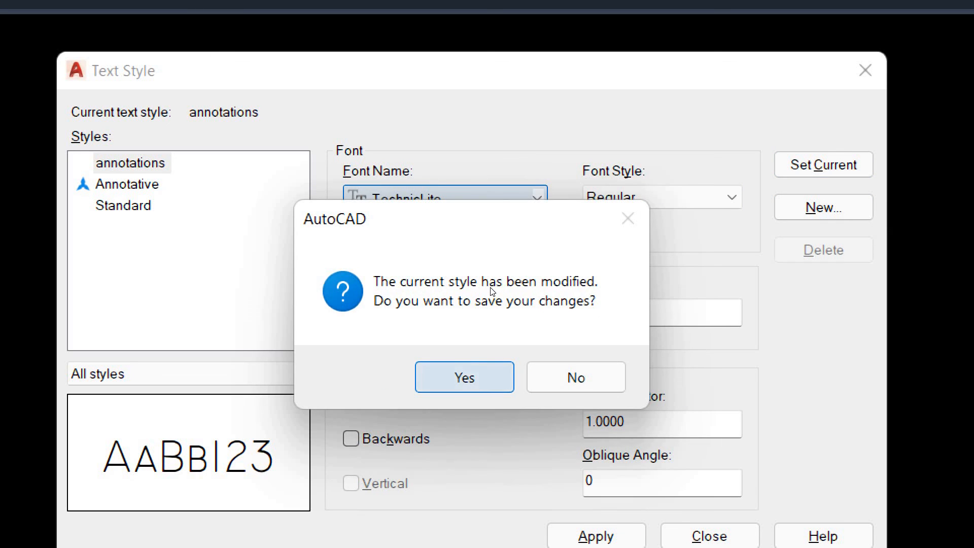
pyautogui.click(464, 377)
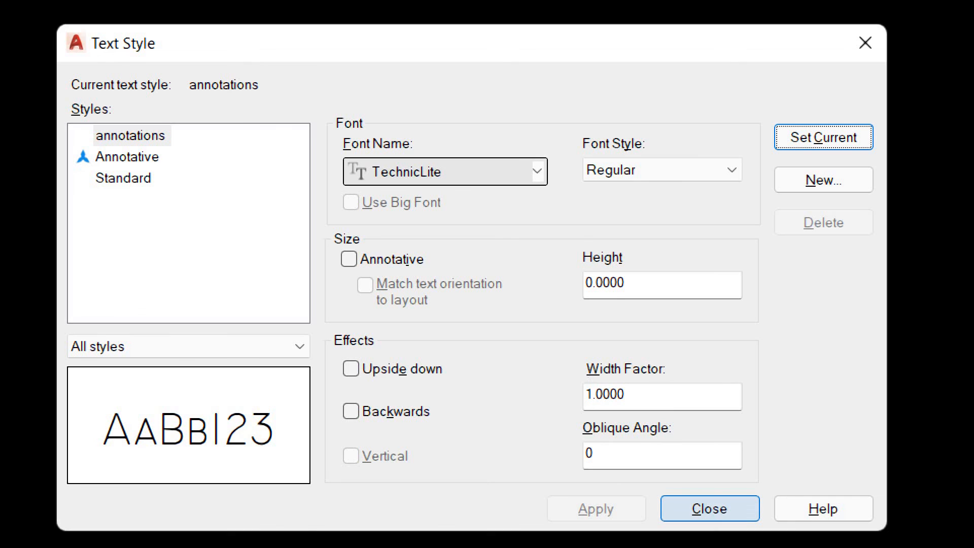
pyautogui.click(709, 508)
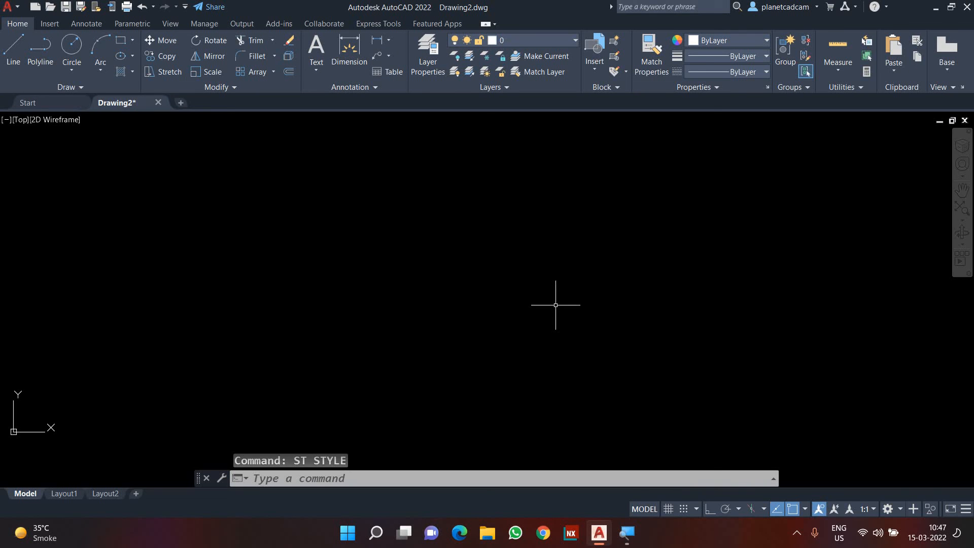
# Step: Create the single-line text "CAD CUBE 360" with height 10 and rotation 0 near the middle of the drawing area
pyautogui.write('dt')
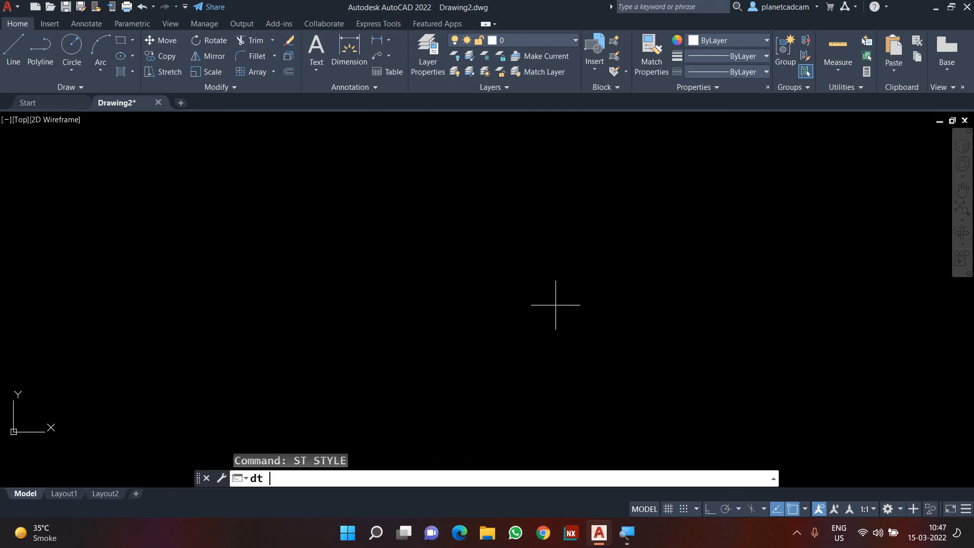
pyautogui.press('Return')
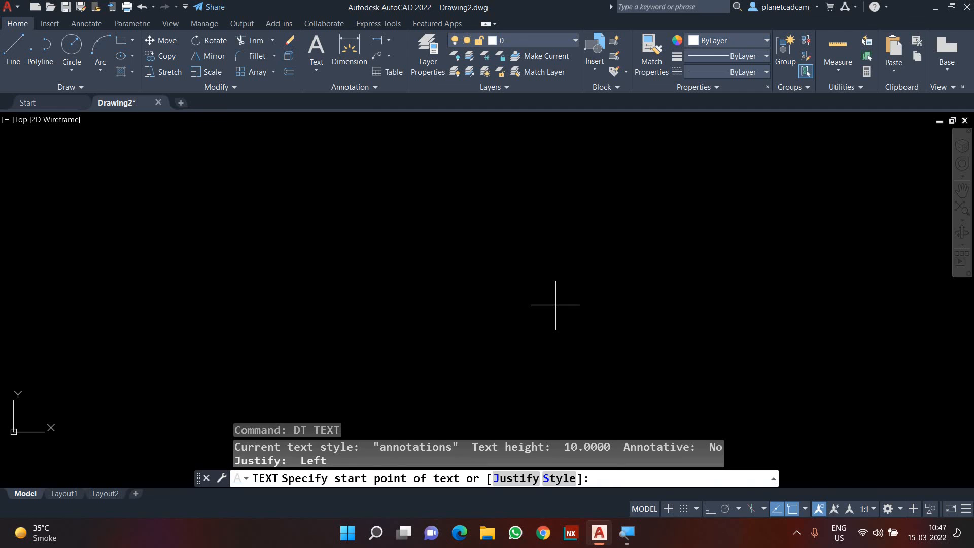
pyautogui.click(353, 292)
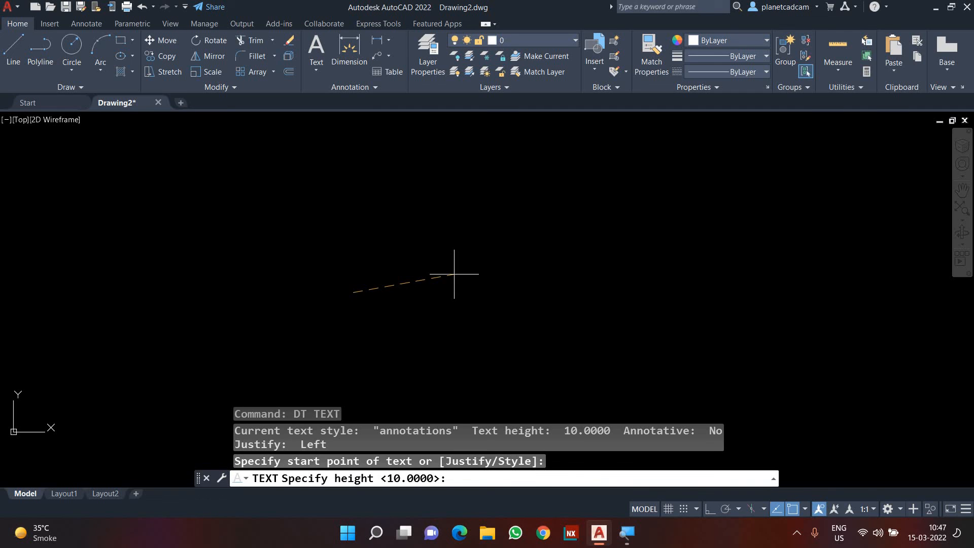
pyautogui.write('10')
pyautogui.press('Return')
pyautogui.write('0')
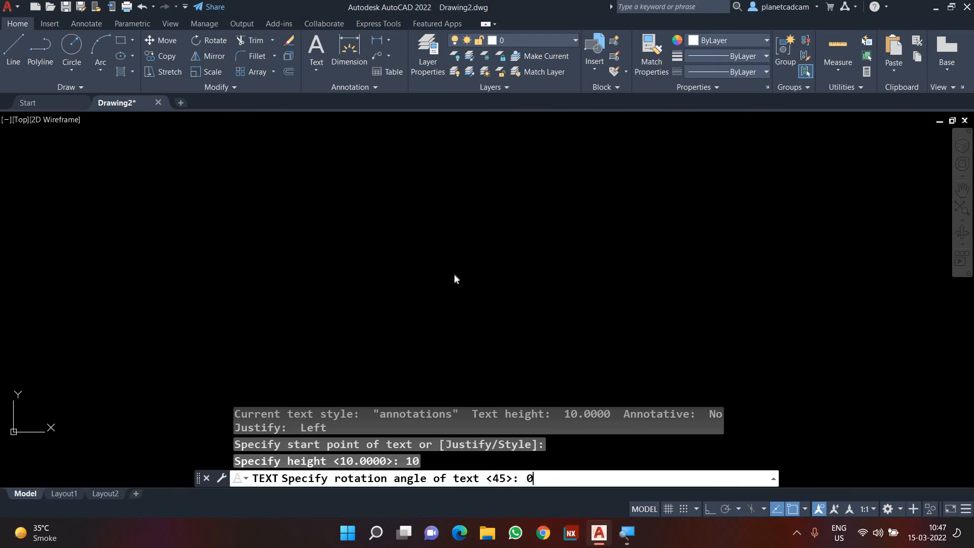
pyautogui.press('Return')
pyautogui.write('CAD ')
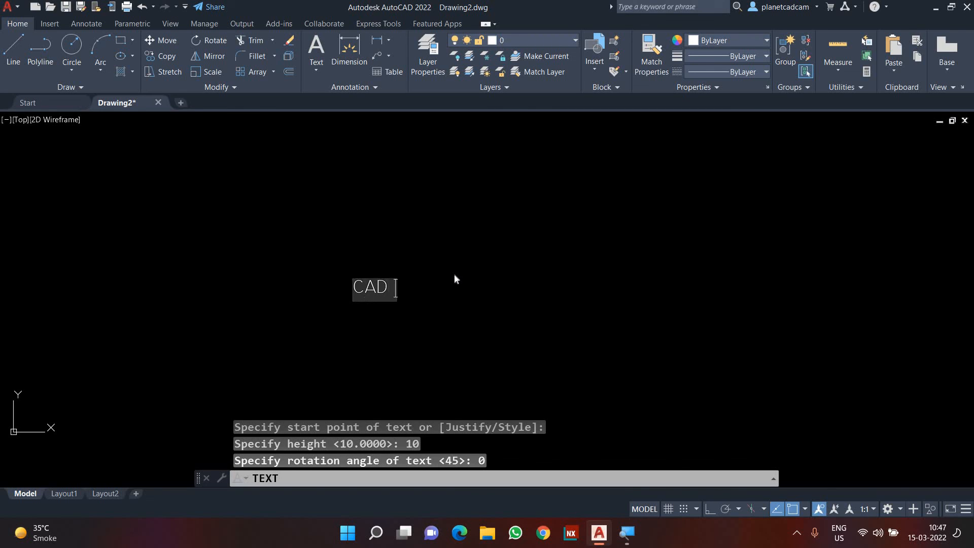
pyautogui.write('CA')
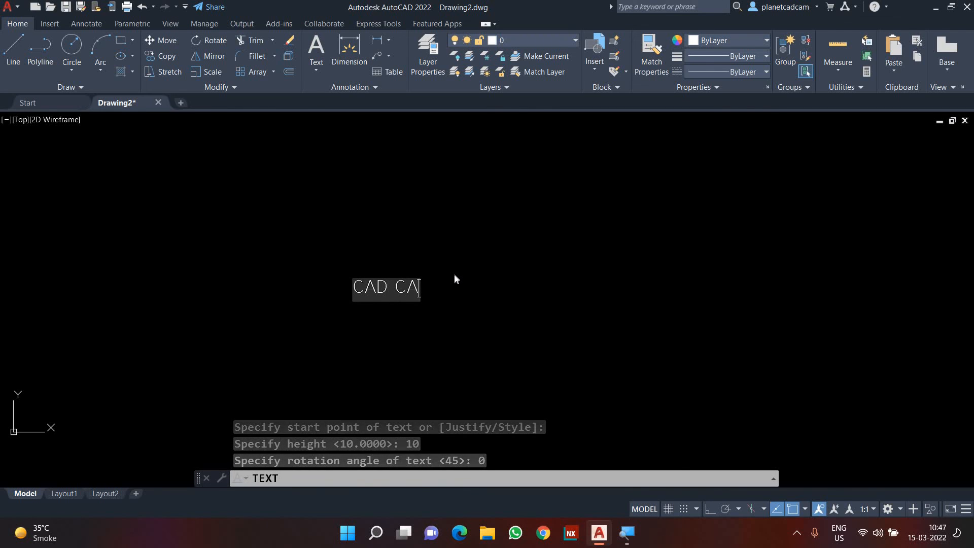
pyautogui.press('BackSpace')
pyautogui.write('UB')
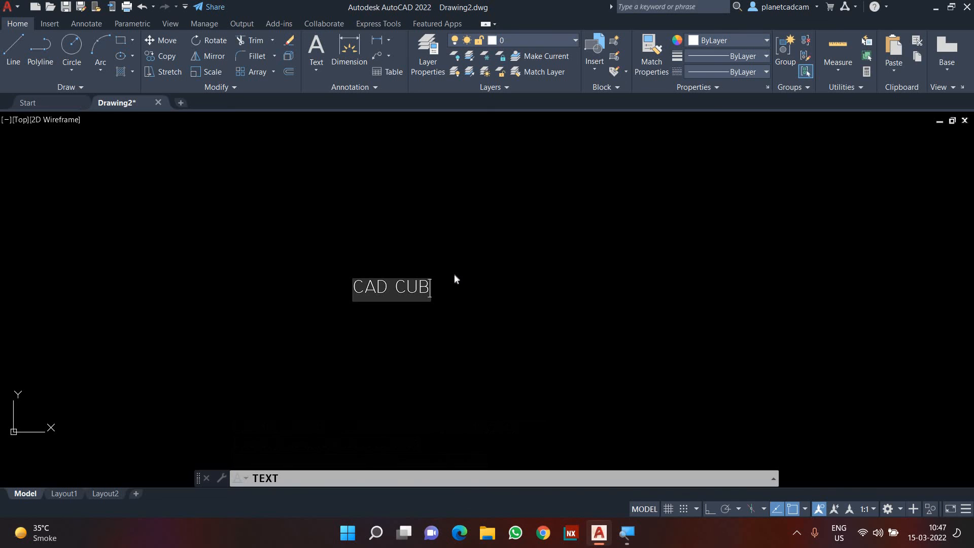
pyautogui.write('E 360')
pyautogui.press('Return')
pyautogui.press('Return')
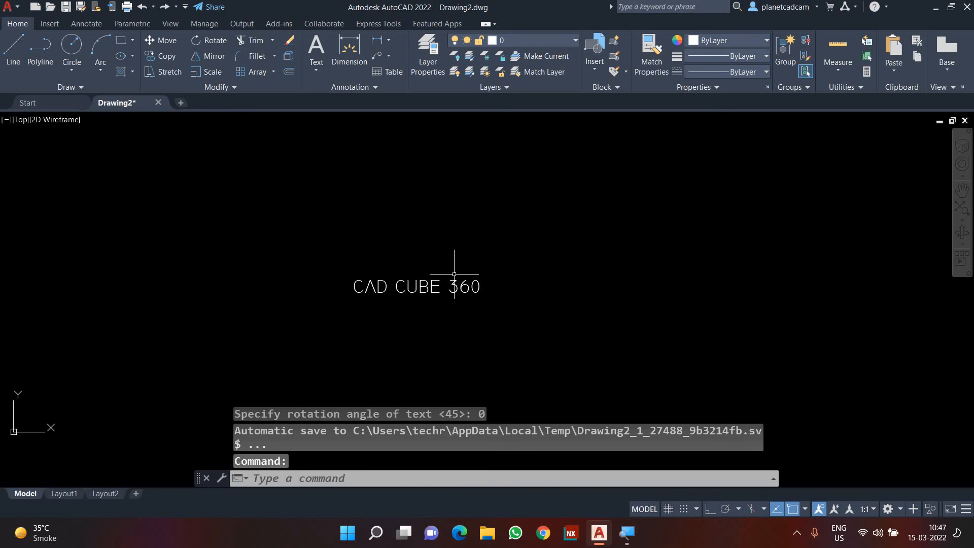
# Step: Create the multiline text "CAEDSF" in the current annotations style, above and to the right of the "CAD CUBE 360" text
pyautogui.scroll(5, 454, 274)
pyautogui.scroll(-3, 431, 285)
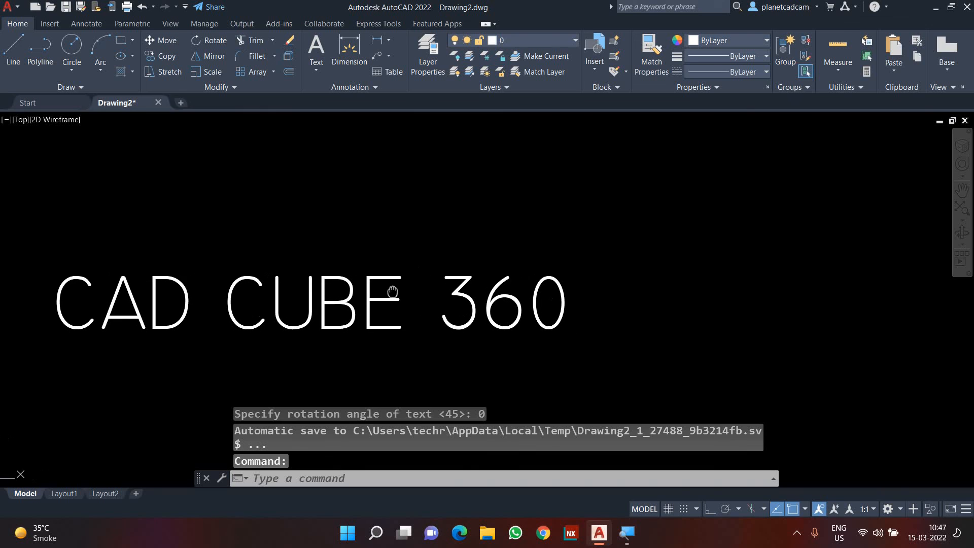
pyautogui.write('t')
pyautogui.press('Return')
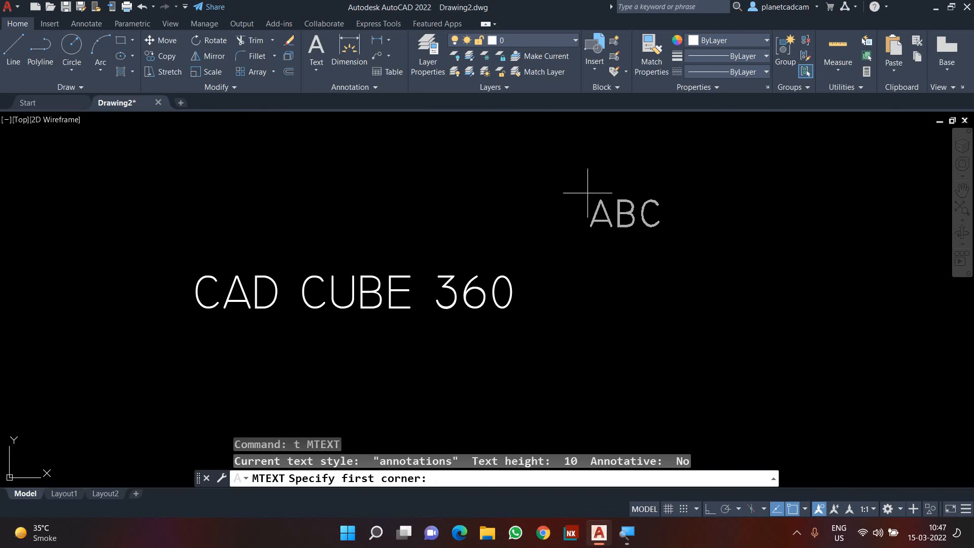
pyautogui.click(628, 178)
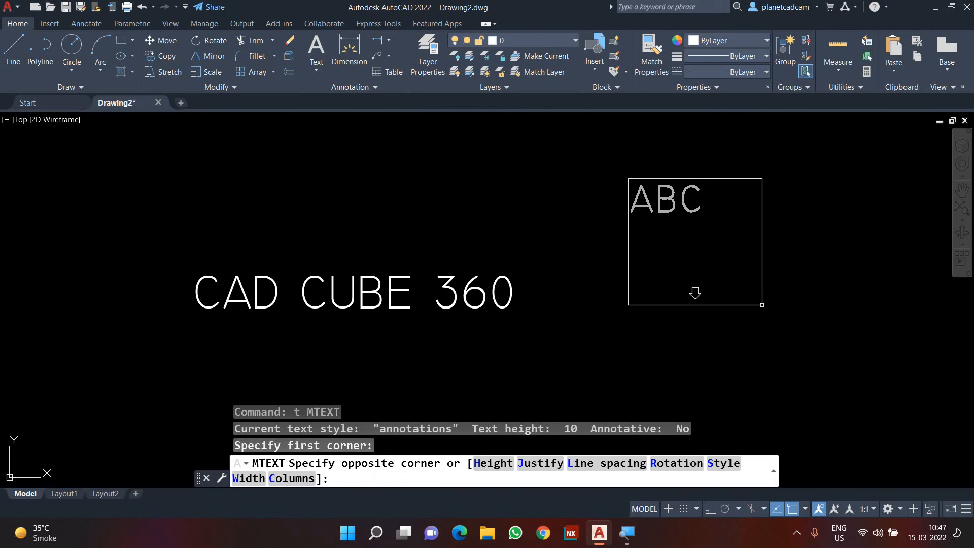
pyautogui.click(938, 367)
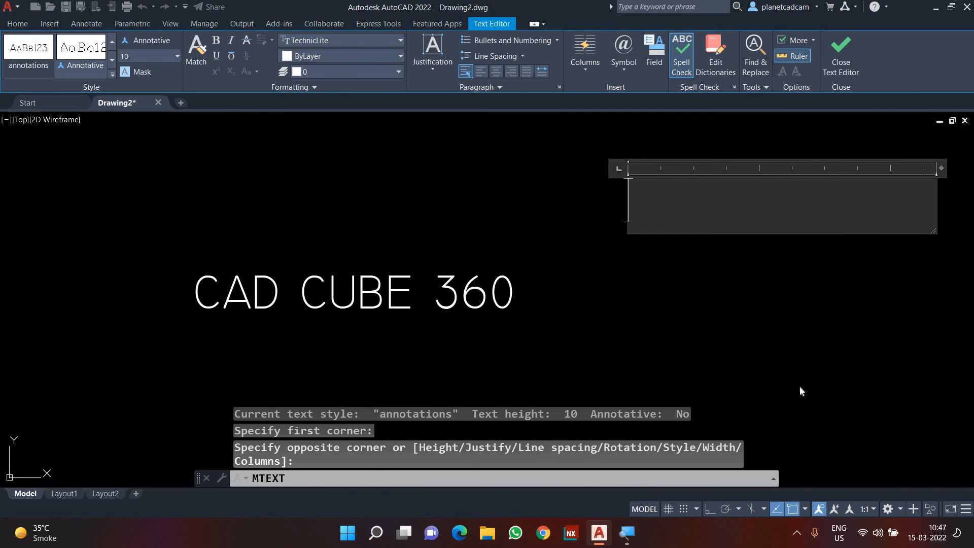
pyautogui.write('CAEDSF')
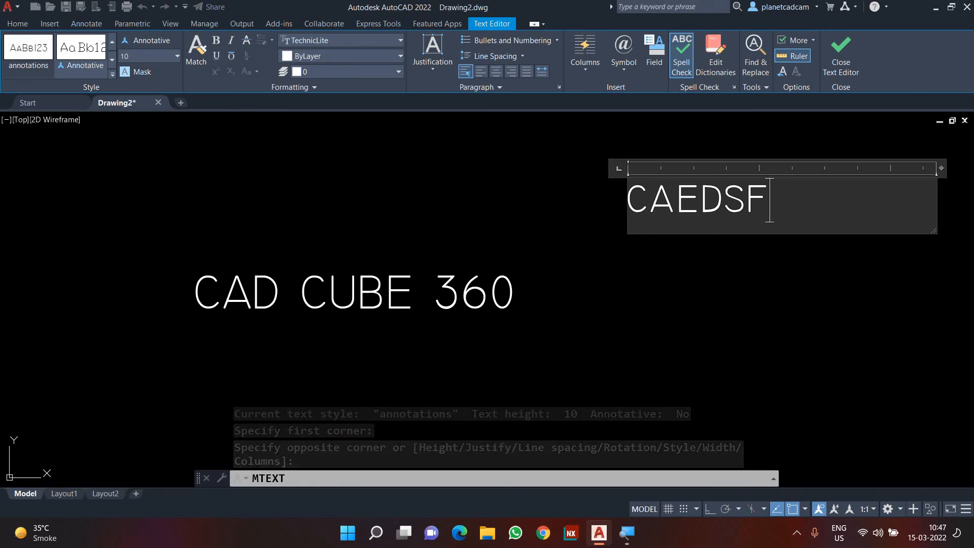
pyautogui.click(804, 384)
# Step: Select both the "CAD CUBE 360" and "CAEDSF" texts together and delete them from the drawing
pyautogui.scroll(-4, 651, 320)
pyautogui.scroll(2, 657, 330)
pyautogui.moveTo(654, 311); pyautogui.dragTo(629, 327, button='middle')
pyautogui.click(649, 360)
pyautogui.click(421, 223)
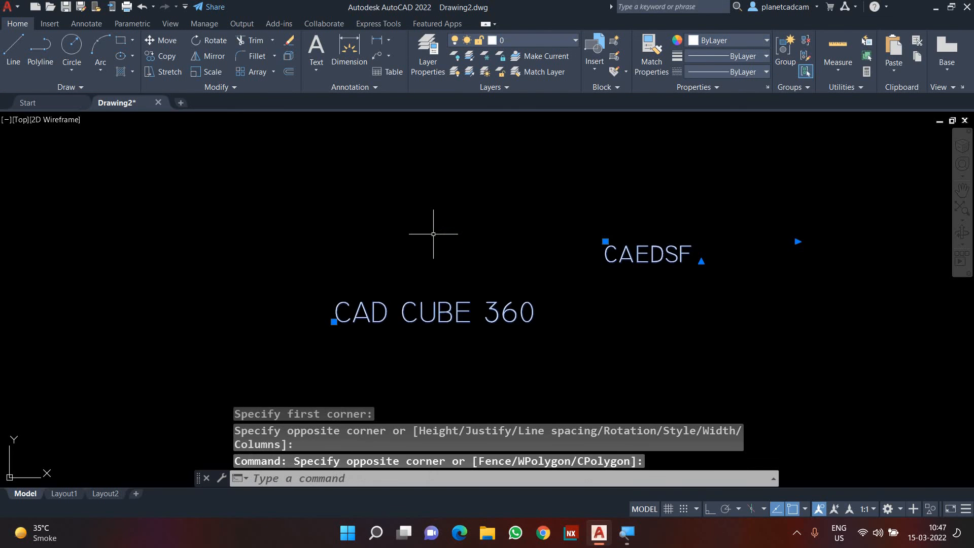
pyautogui.press('Delete')
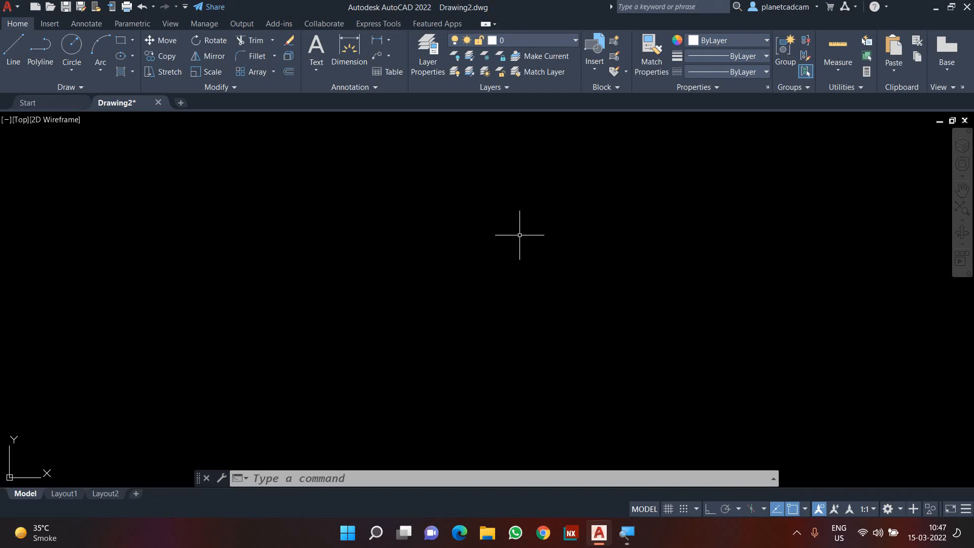
pyautogui.click(797, 533)
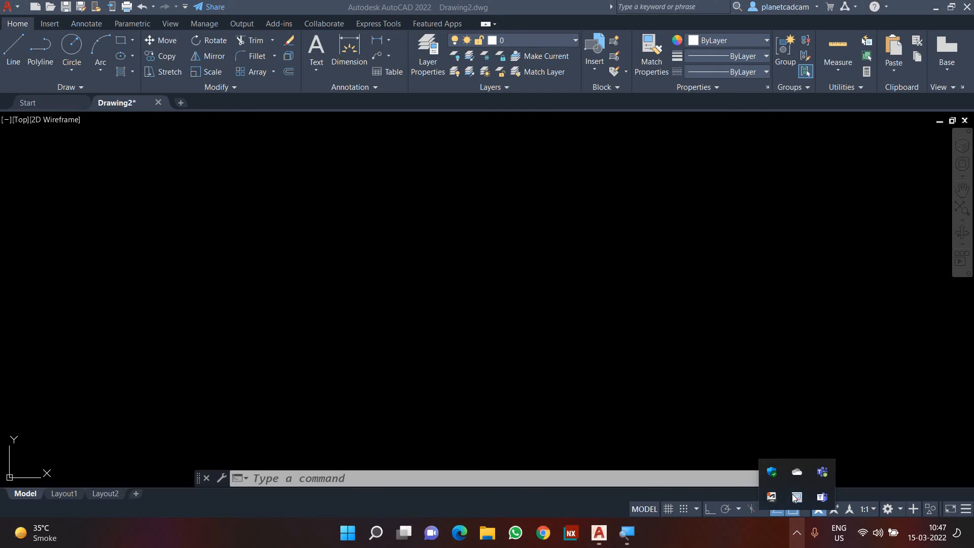